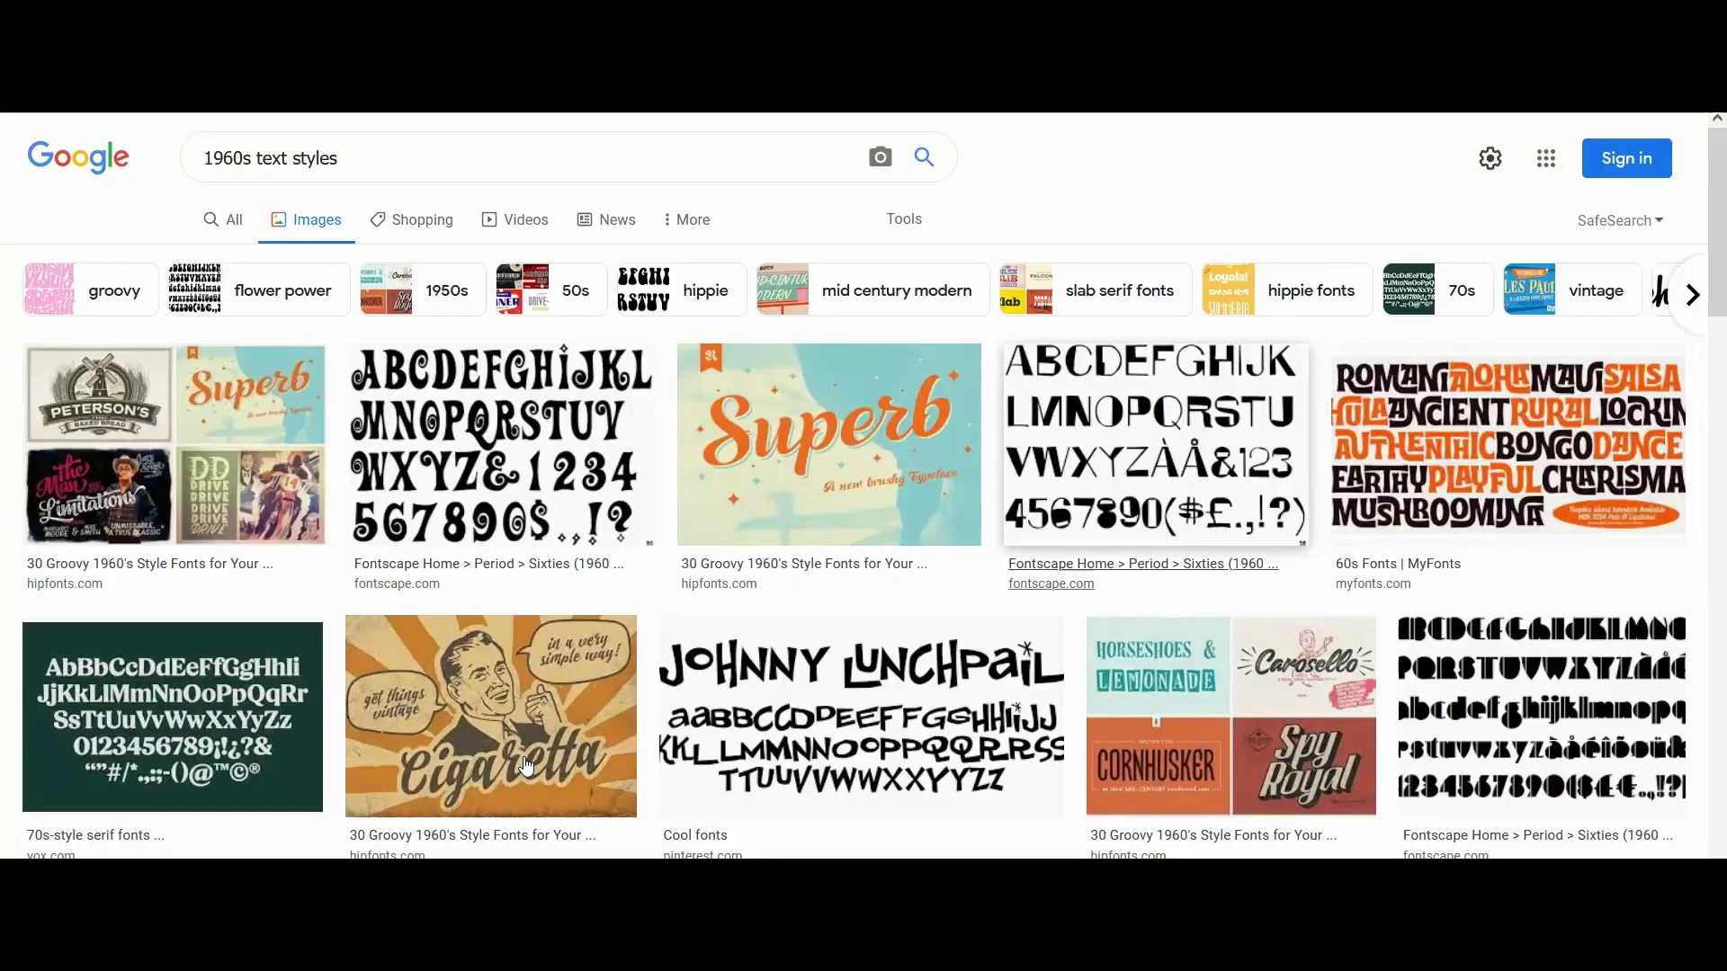
Preview the swirly alphabet font sample, move to the next image, and scroll through more 1960s text styles
{"action": "left_click", "coordinate": [552, 485]}
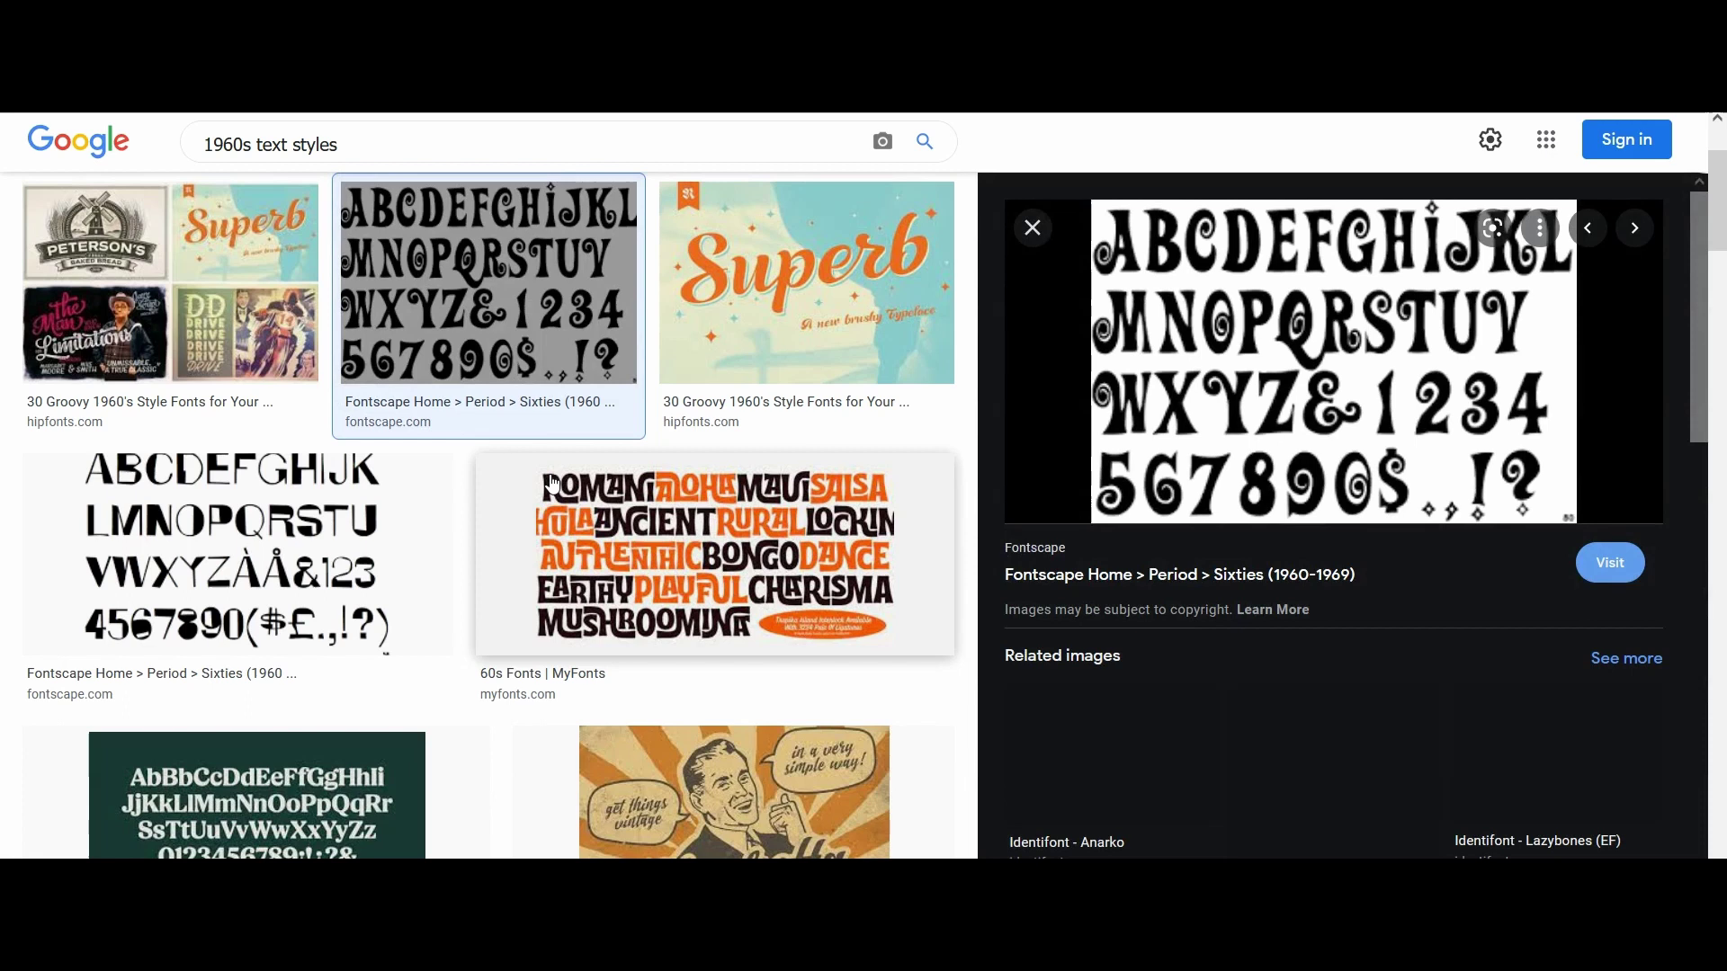
{"action": "key", "text": "Right"}
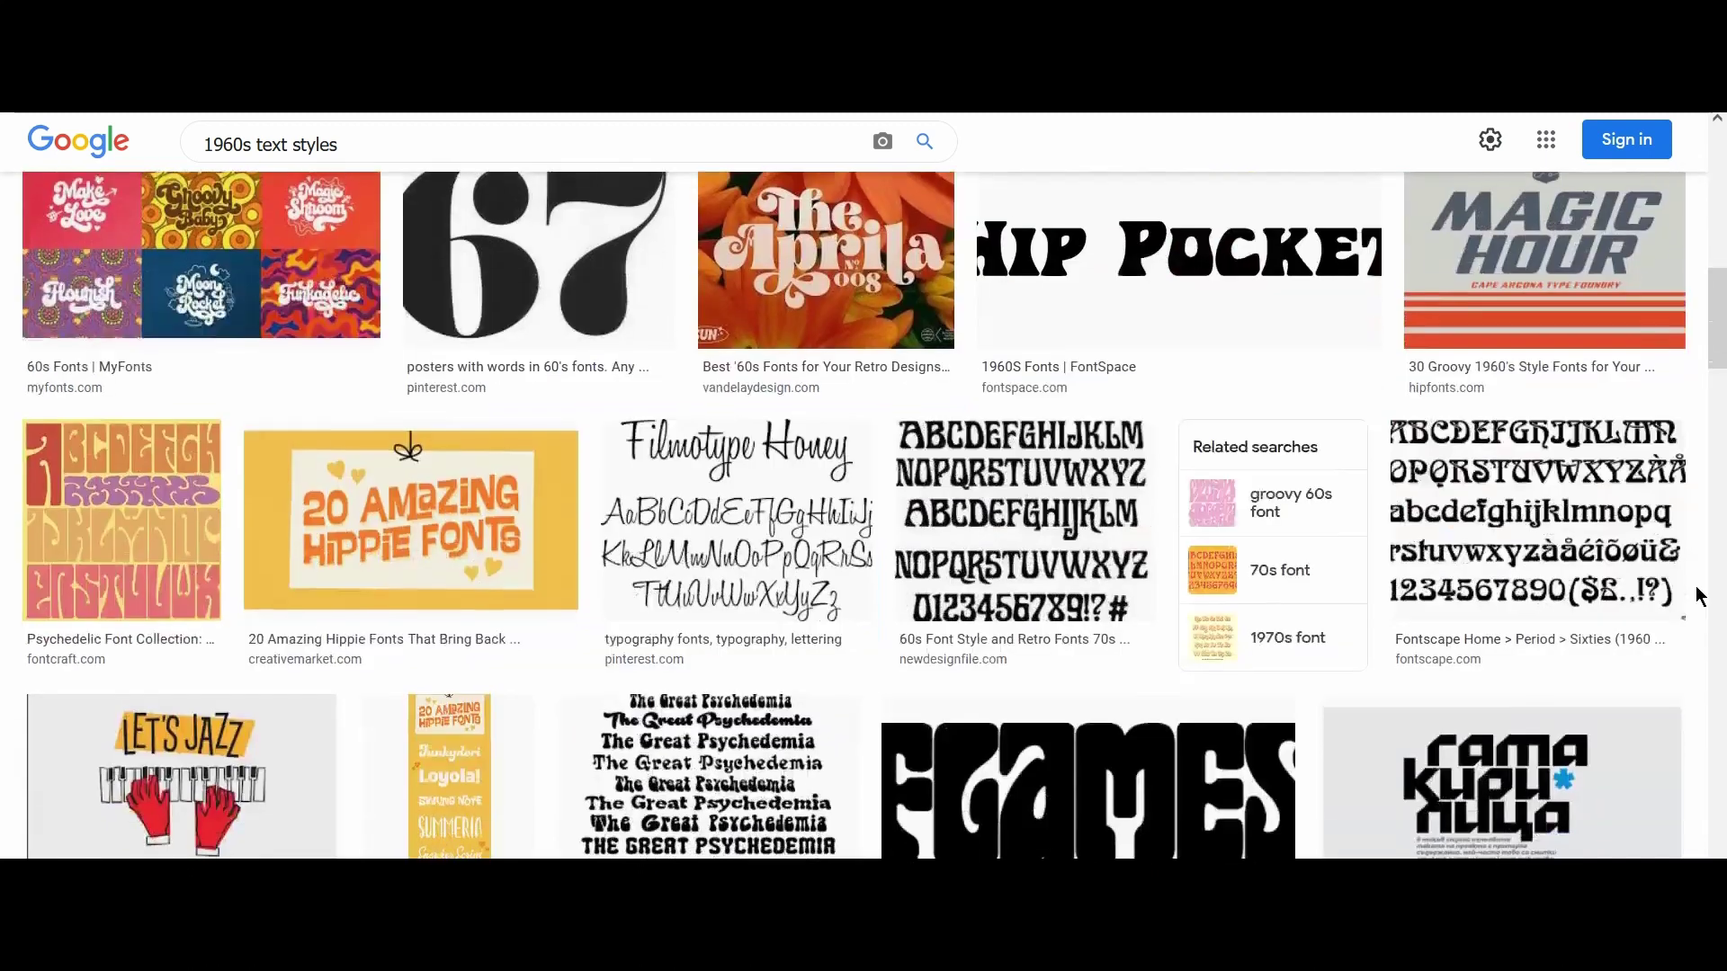
{"action": "scroll", "coordinate": [1697, 598], "scroll_direction": "down", "scroll_amount": 5}
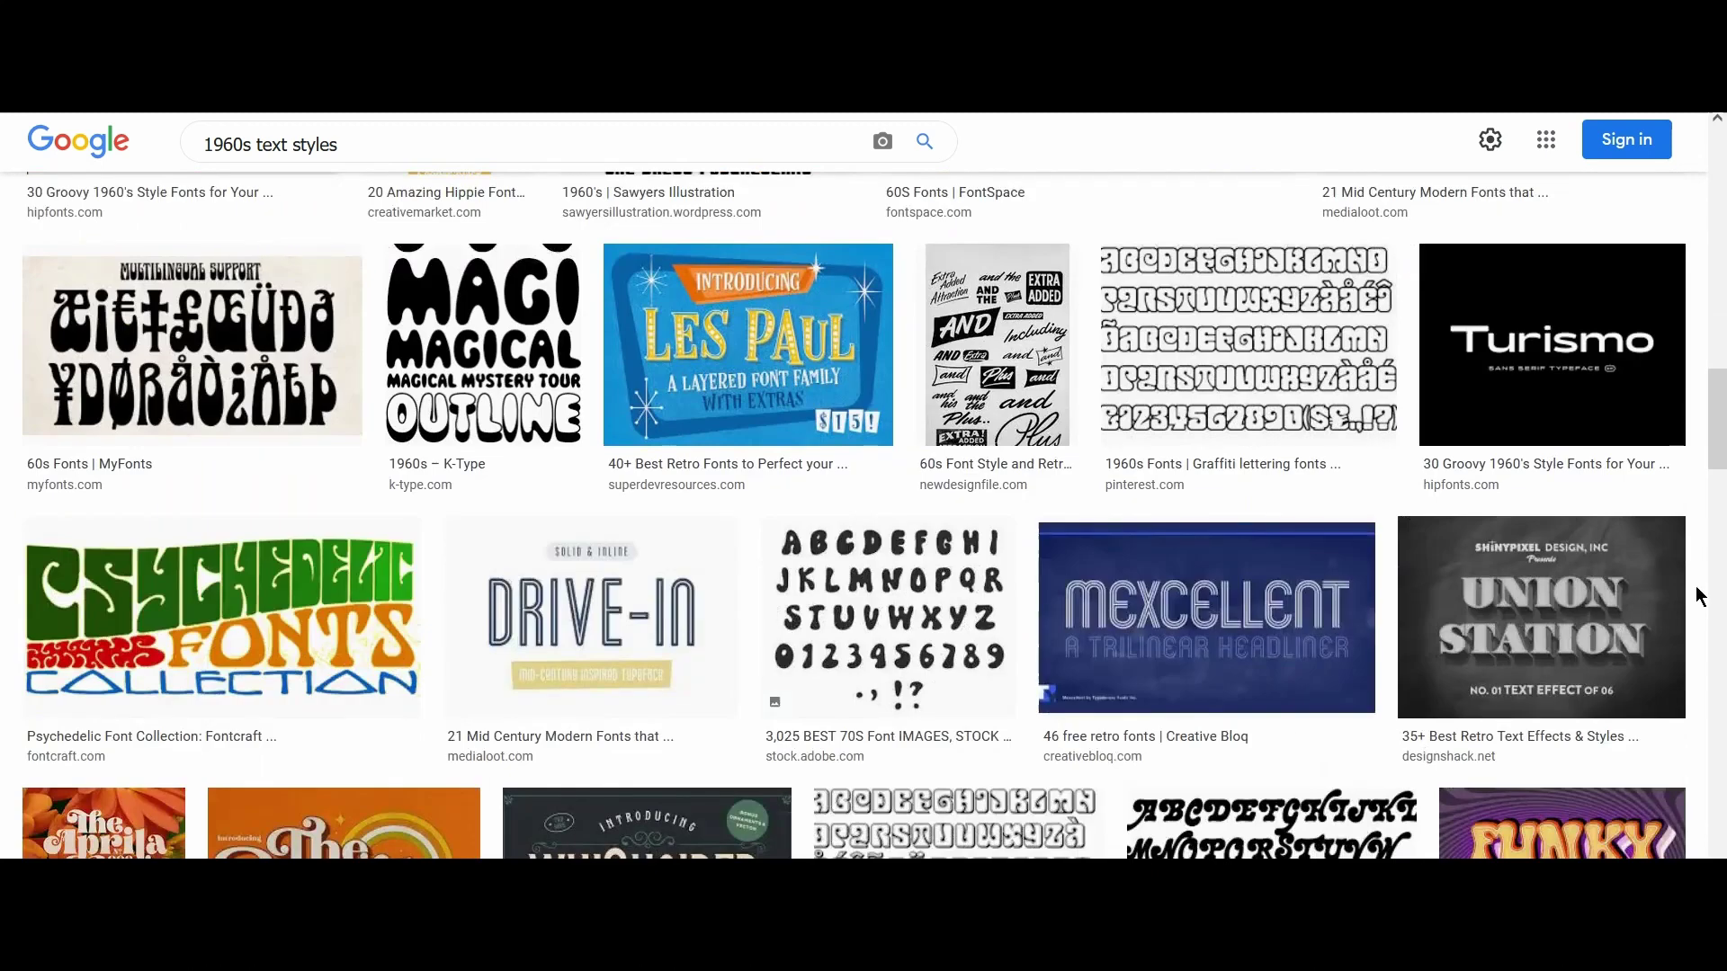
{"action": "scroll", "coordinate": [1696, 593], "scroll_direction": "down", "scroll_amount": 4}
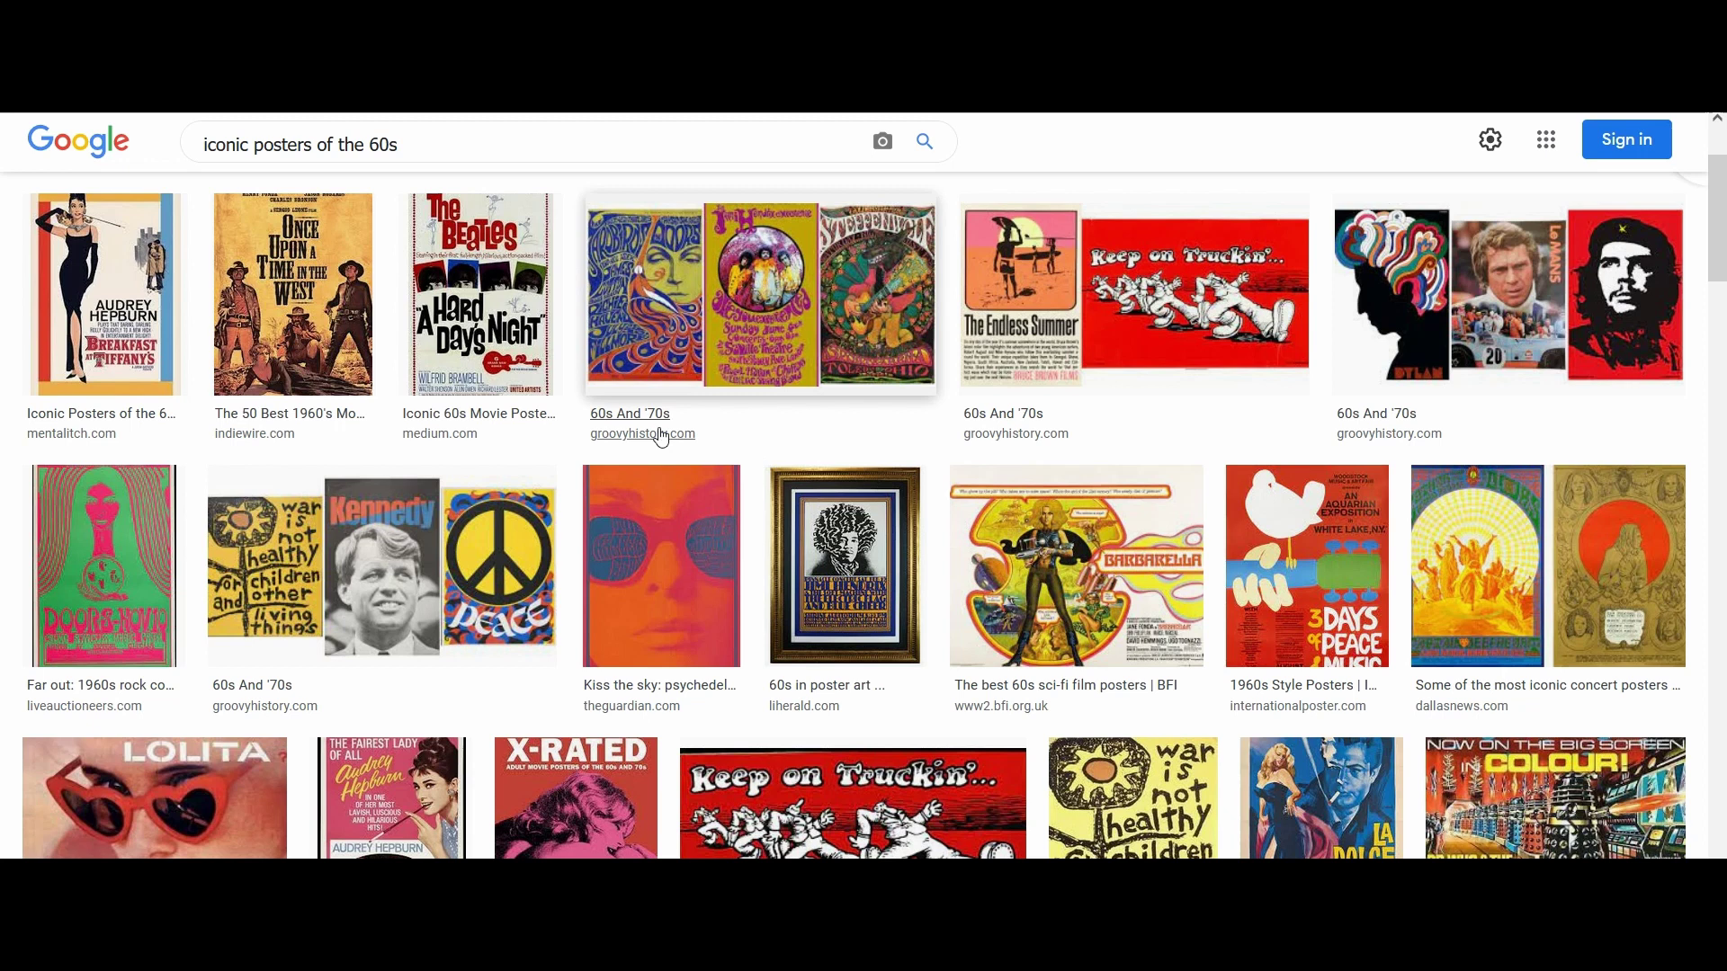
Preview the A Hard Day's Night and Barbarella posters among the 1960s poster results
{"action": "left_click", "coordinate": [506, 307]}
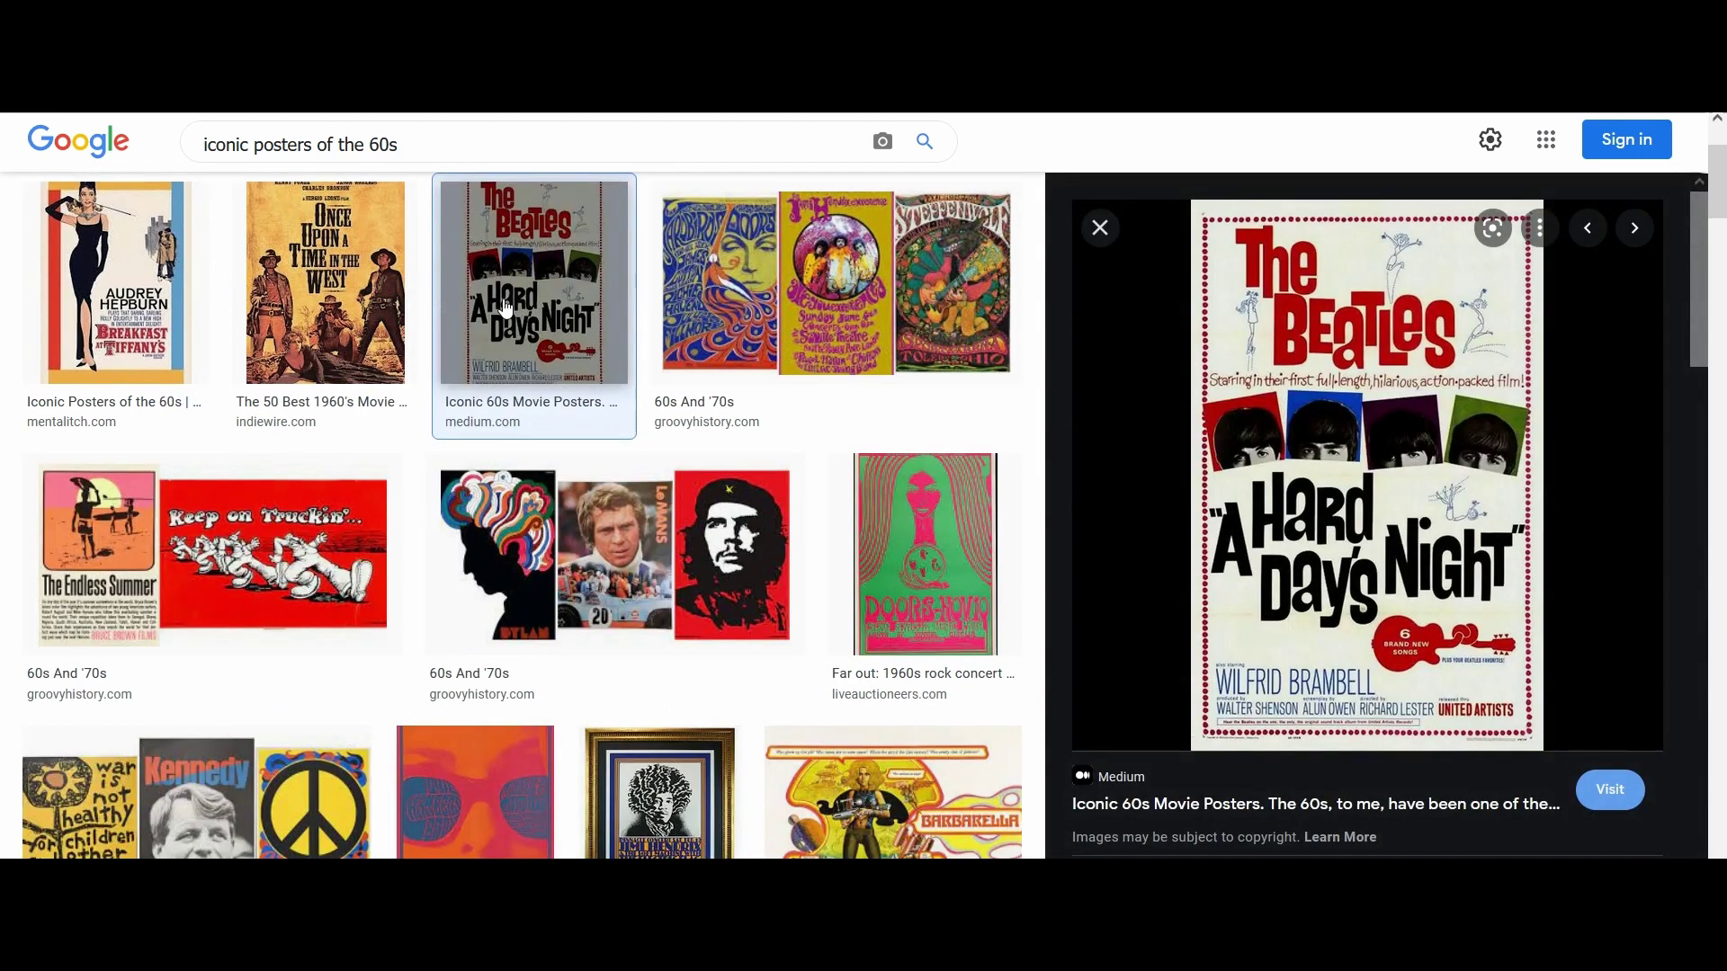
{"action": "left_click", "coordinate": [890, 791]}
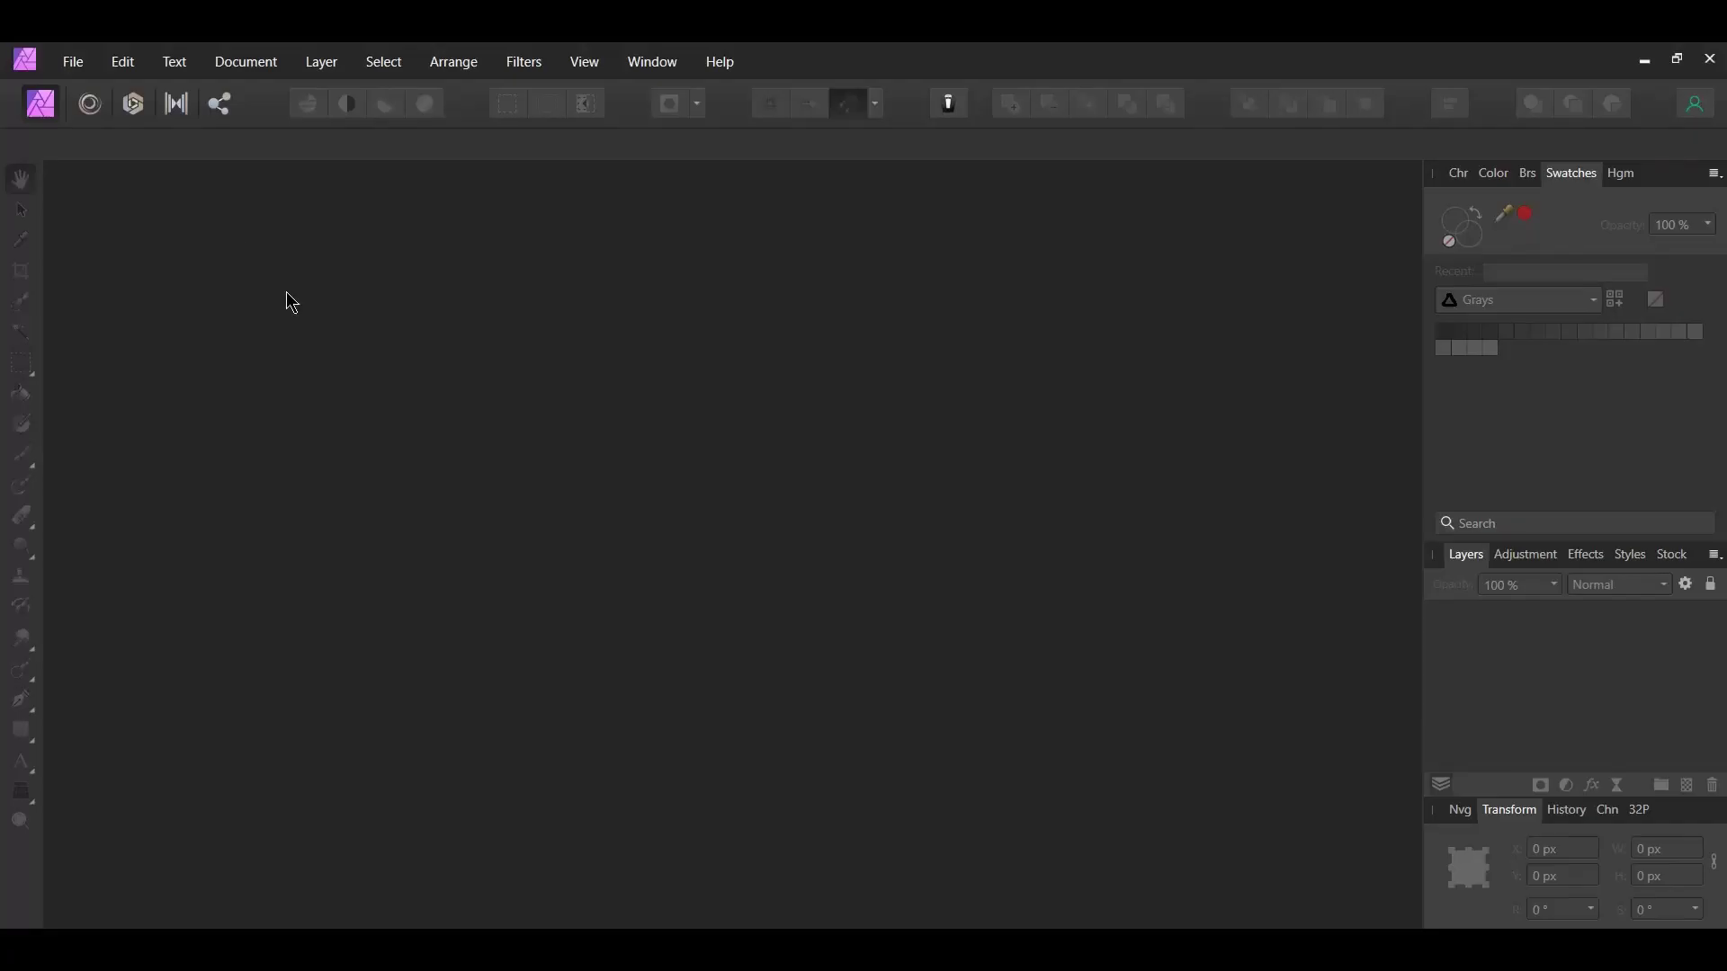
Create a new 1920 × 1080 px document from the Web FHD 1080p preset
{"action": "left_click", "coordinate": [73, 62]}
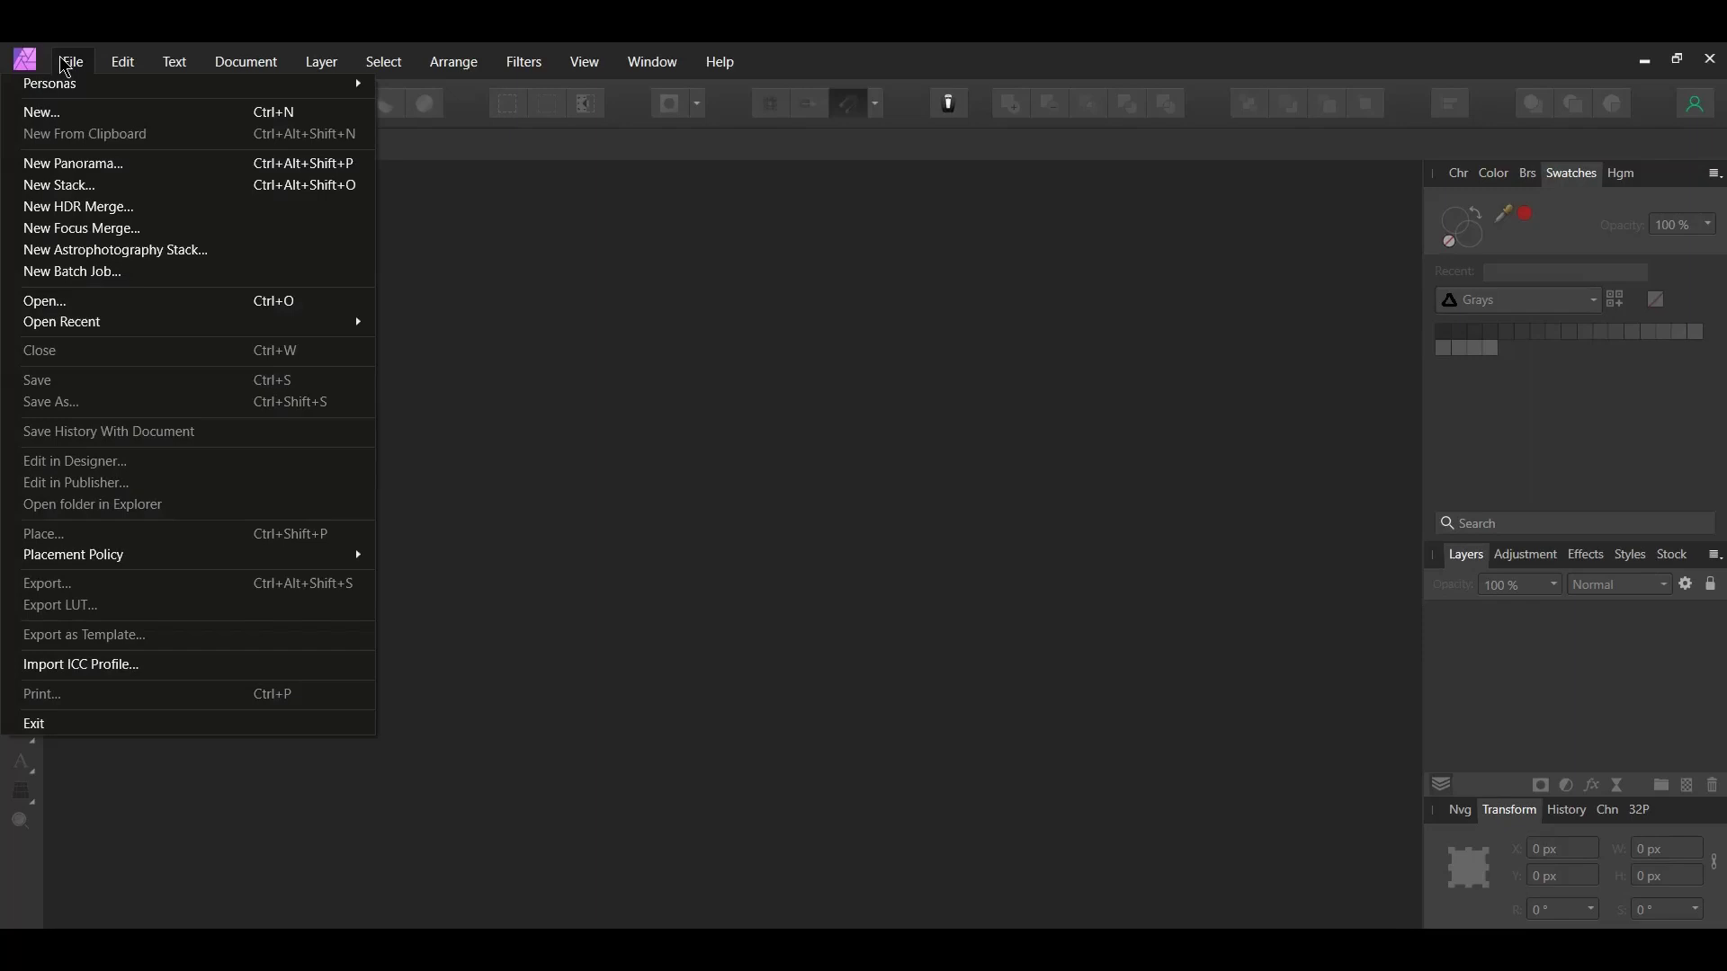
{"action": "left_click", "coordinate": [63, 117]}
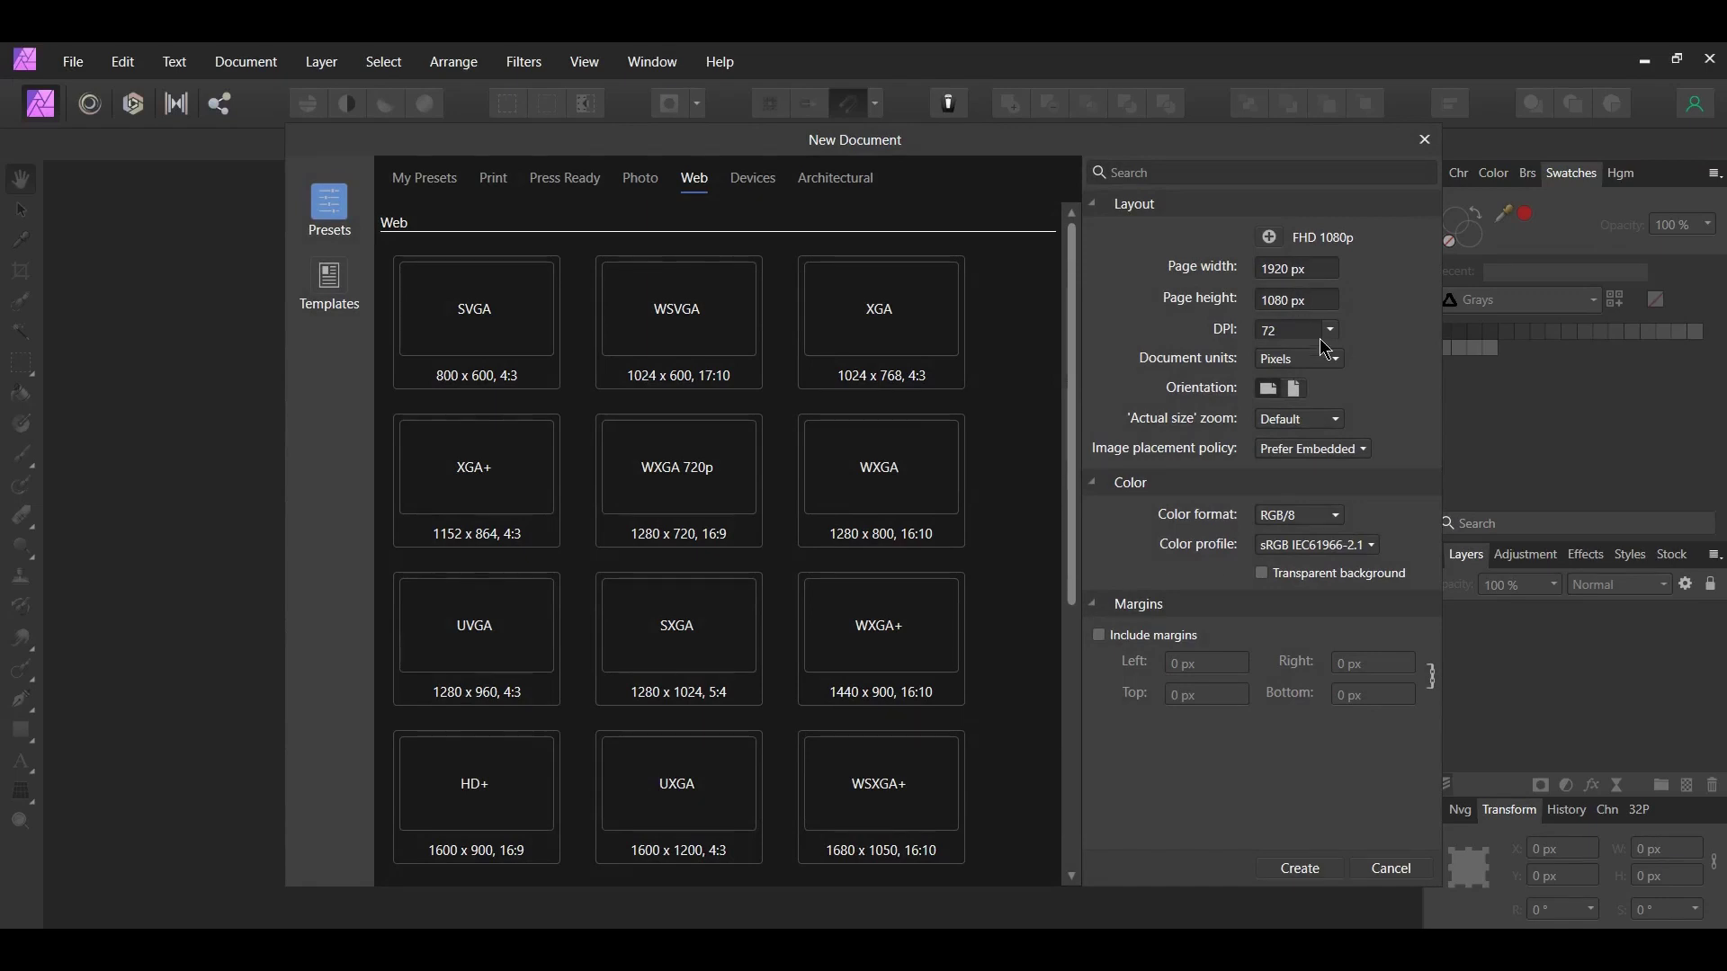
{"action": "left_click", "coordinate": [1312, 869]}
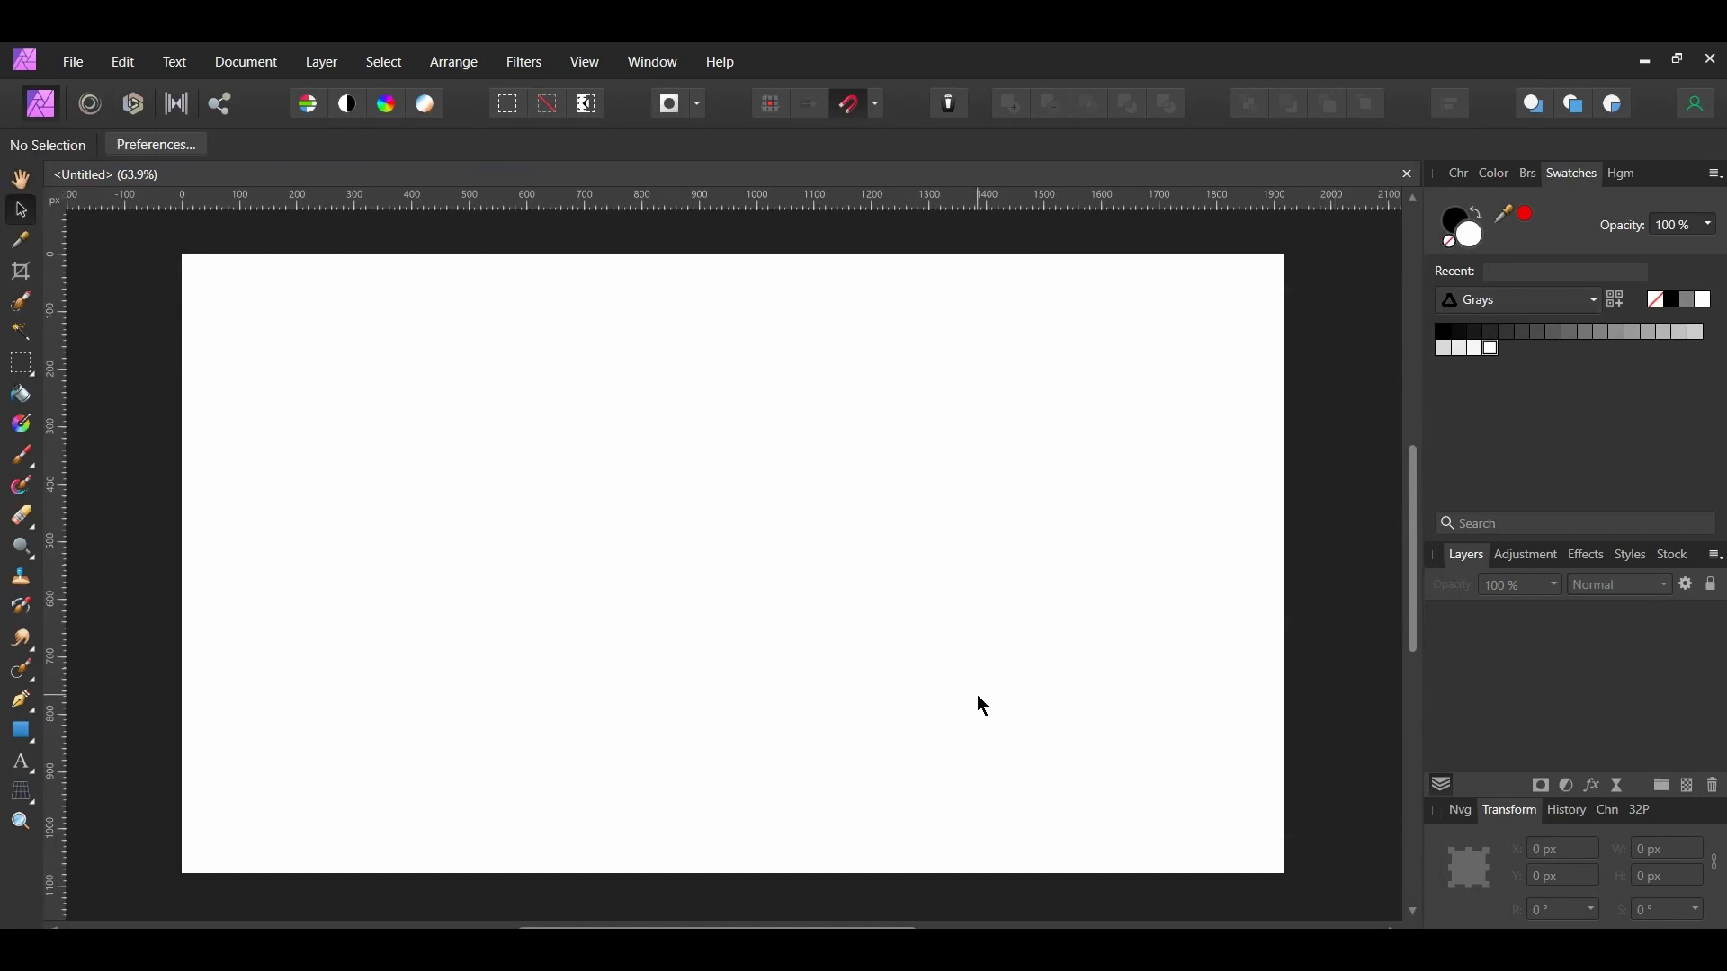
Place the word 'Retro' as artistic text and move it toward the page centre
{"action": "key", "text": "t"}
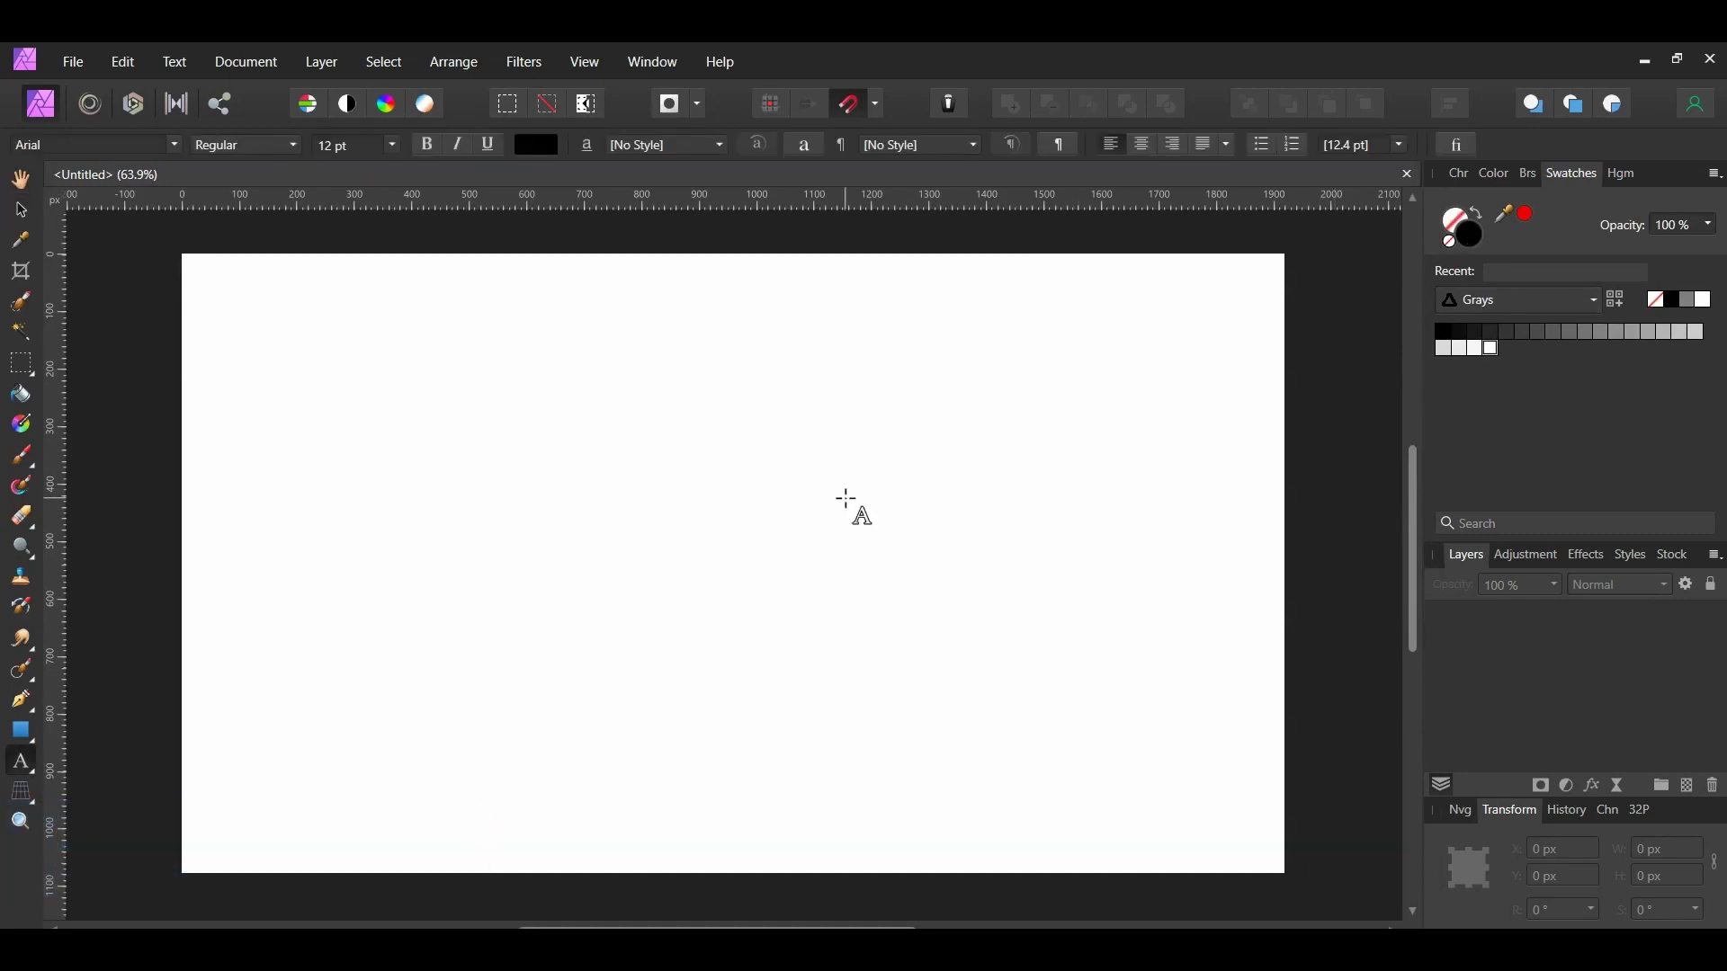
{"action": "left_click_drag", "start_coordinate": [387, 346], "coordinate": [367, 523]}
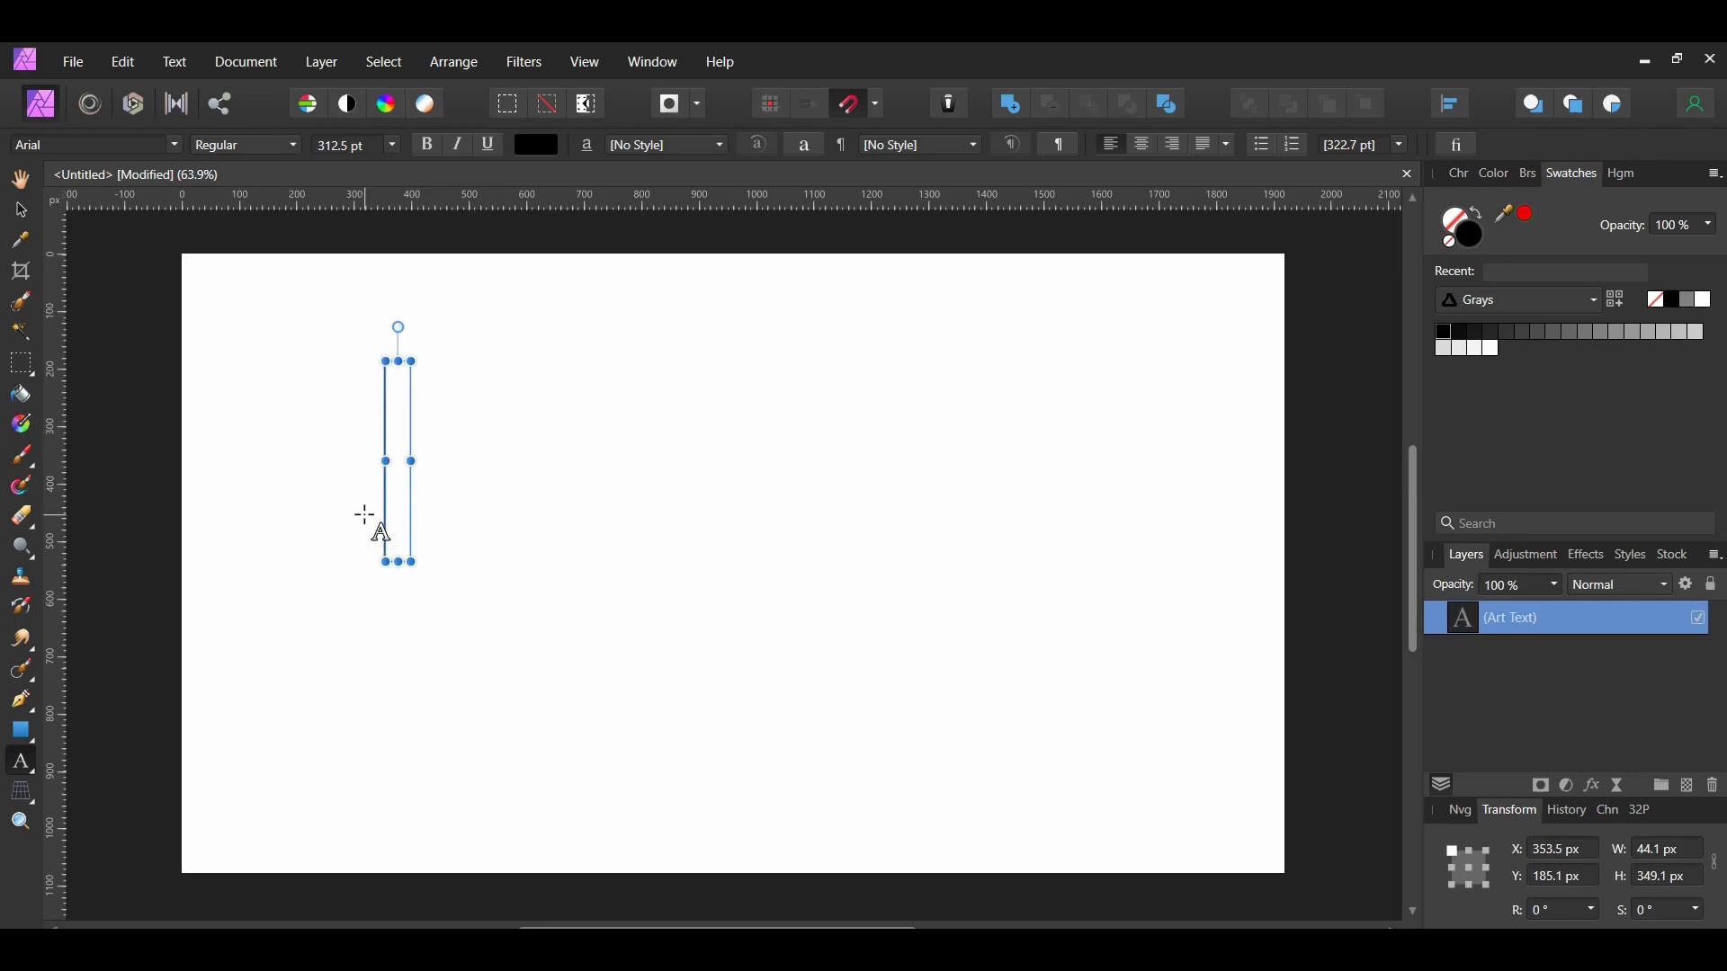
{"action": "type", "text": "Retro"}
{"action": "key", "text": "ctrl+a"}
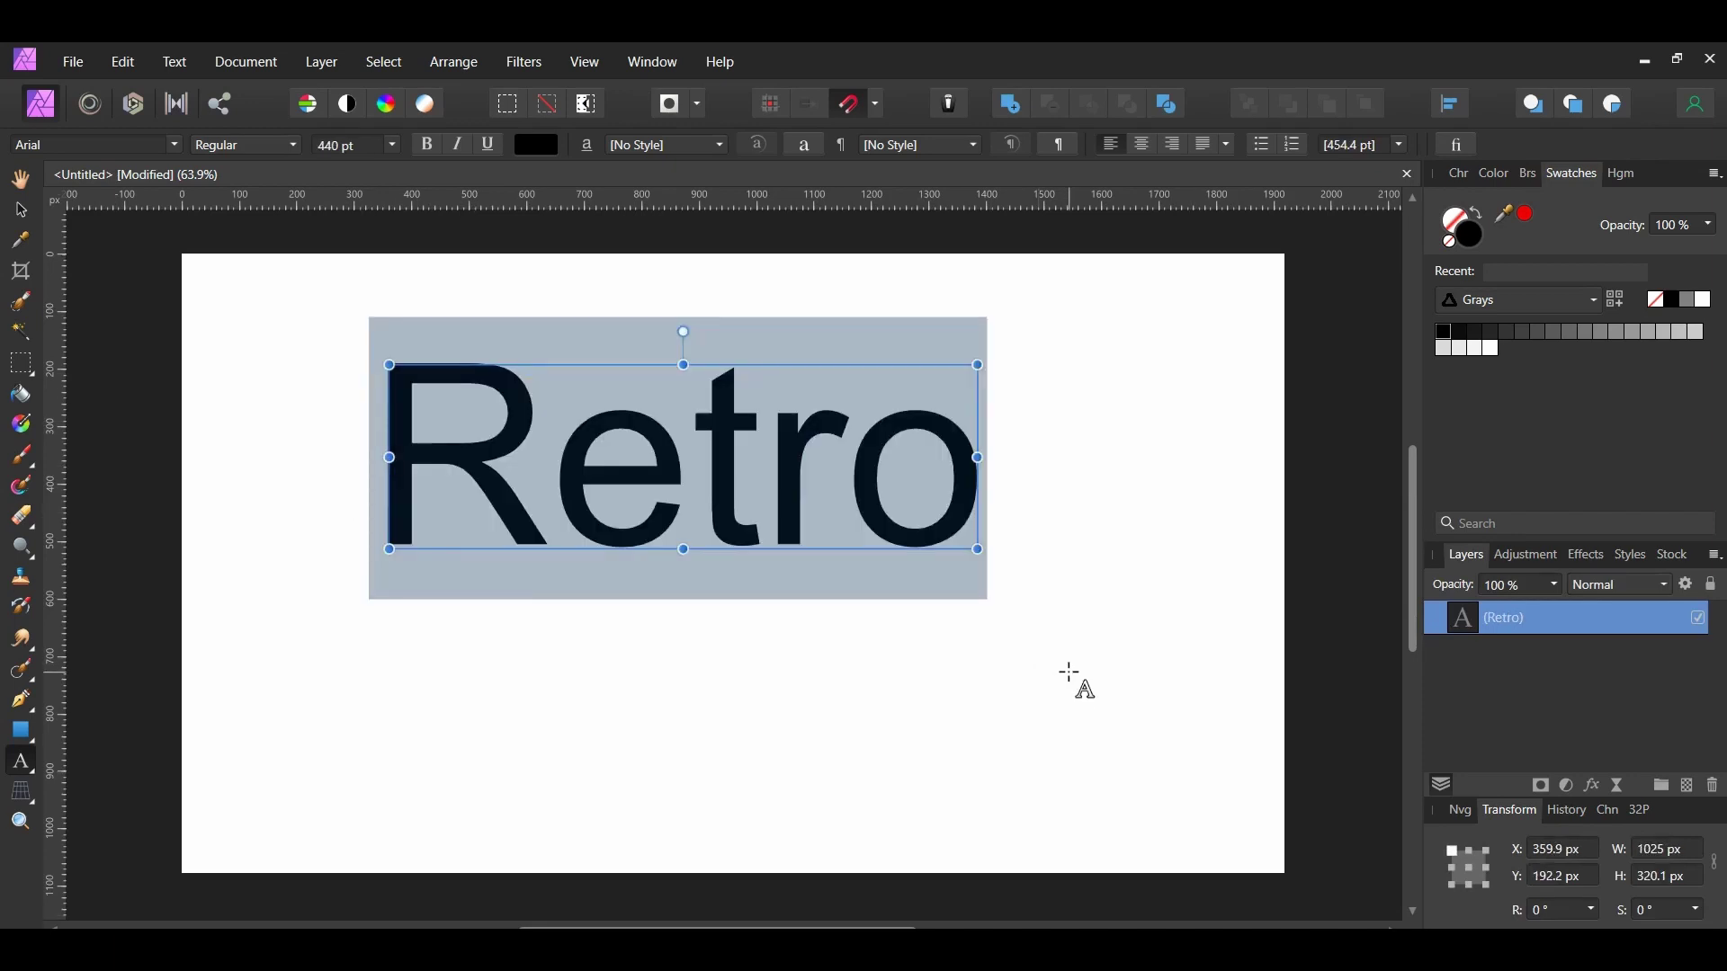
{"action": "key", "text": "Escape"}
{"action": "key", "text": "v"}
{"action": "left_click_drag", "start_coordinate": [729, 493], "coordinate": [776, 604]}
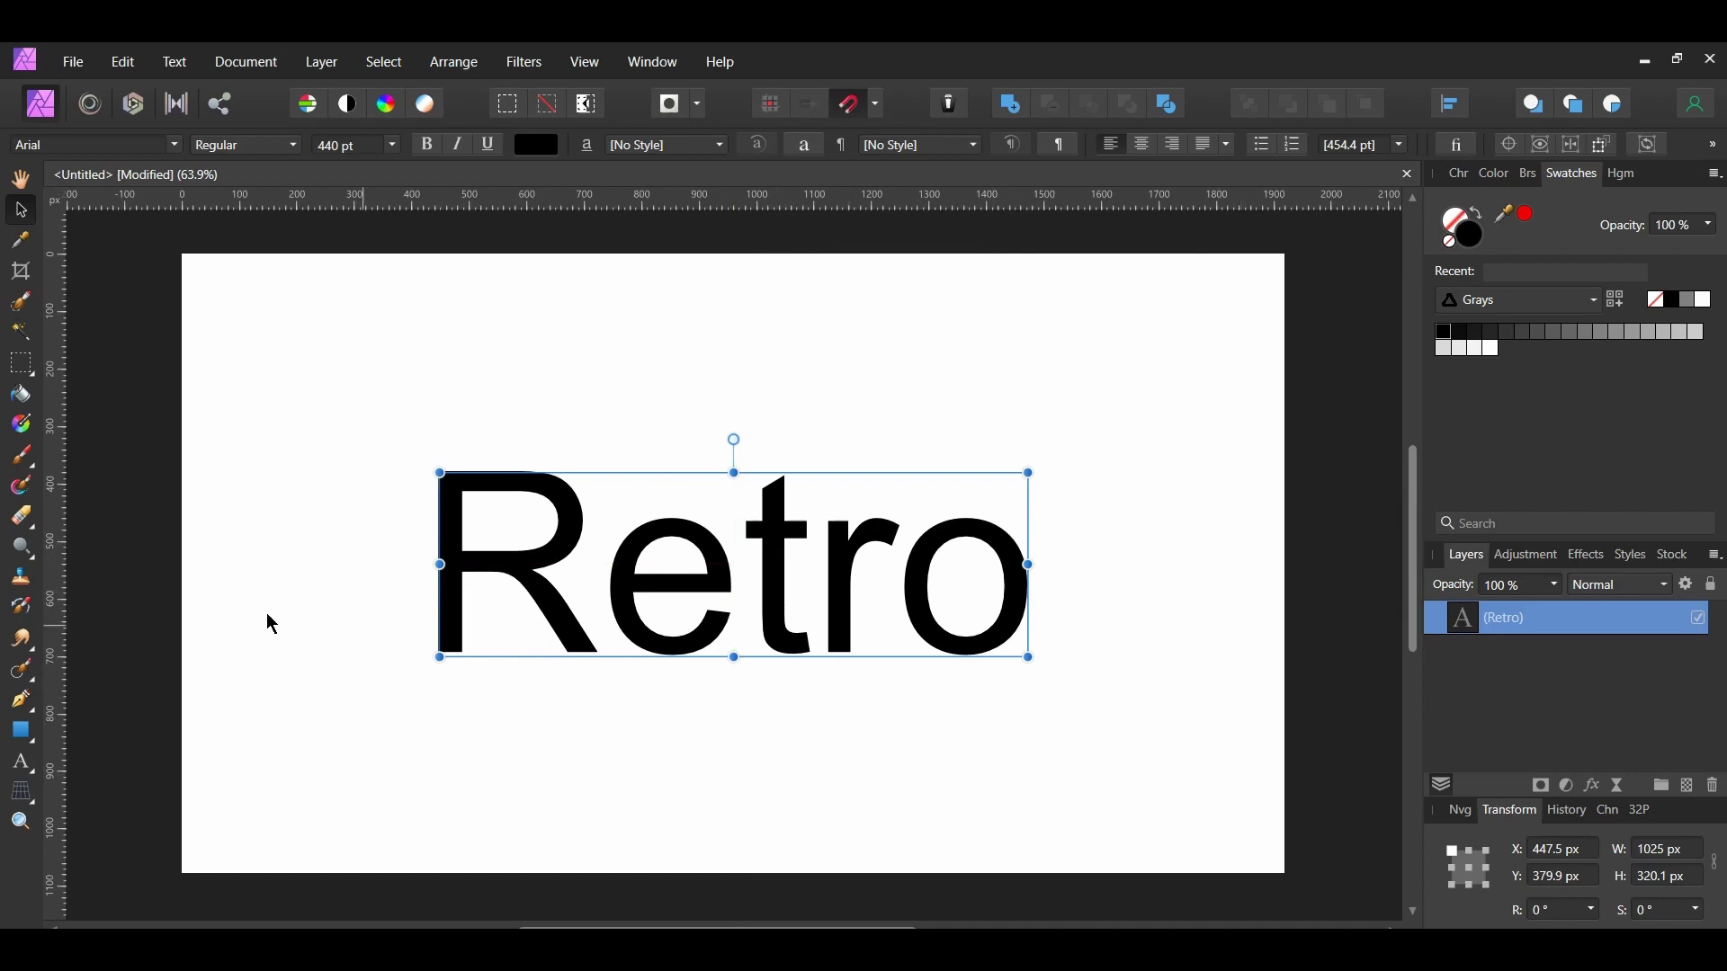
Set Retro in the Pricedown font and centre it on the page
{"action": "left_click", "coordinate": [174, 145]}
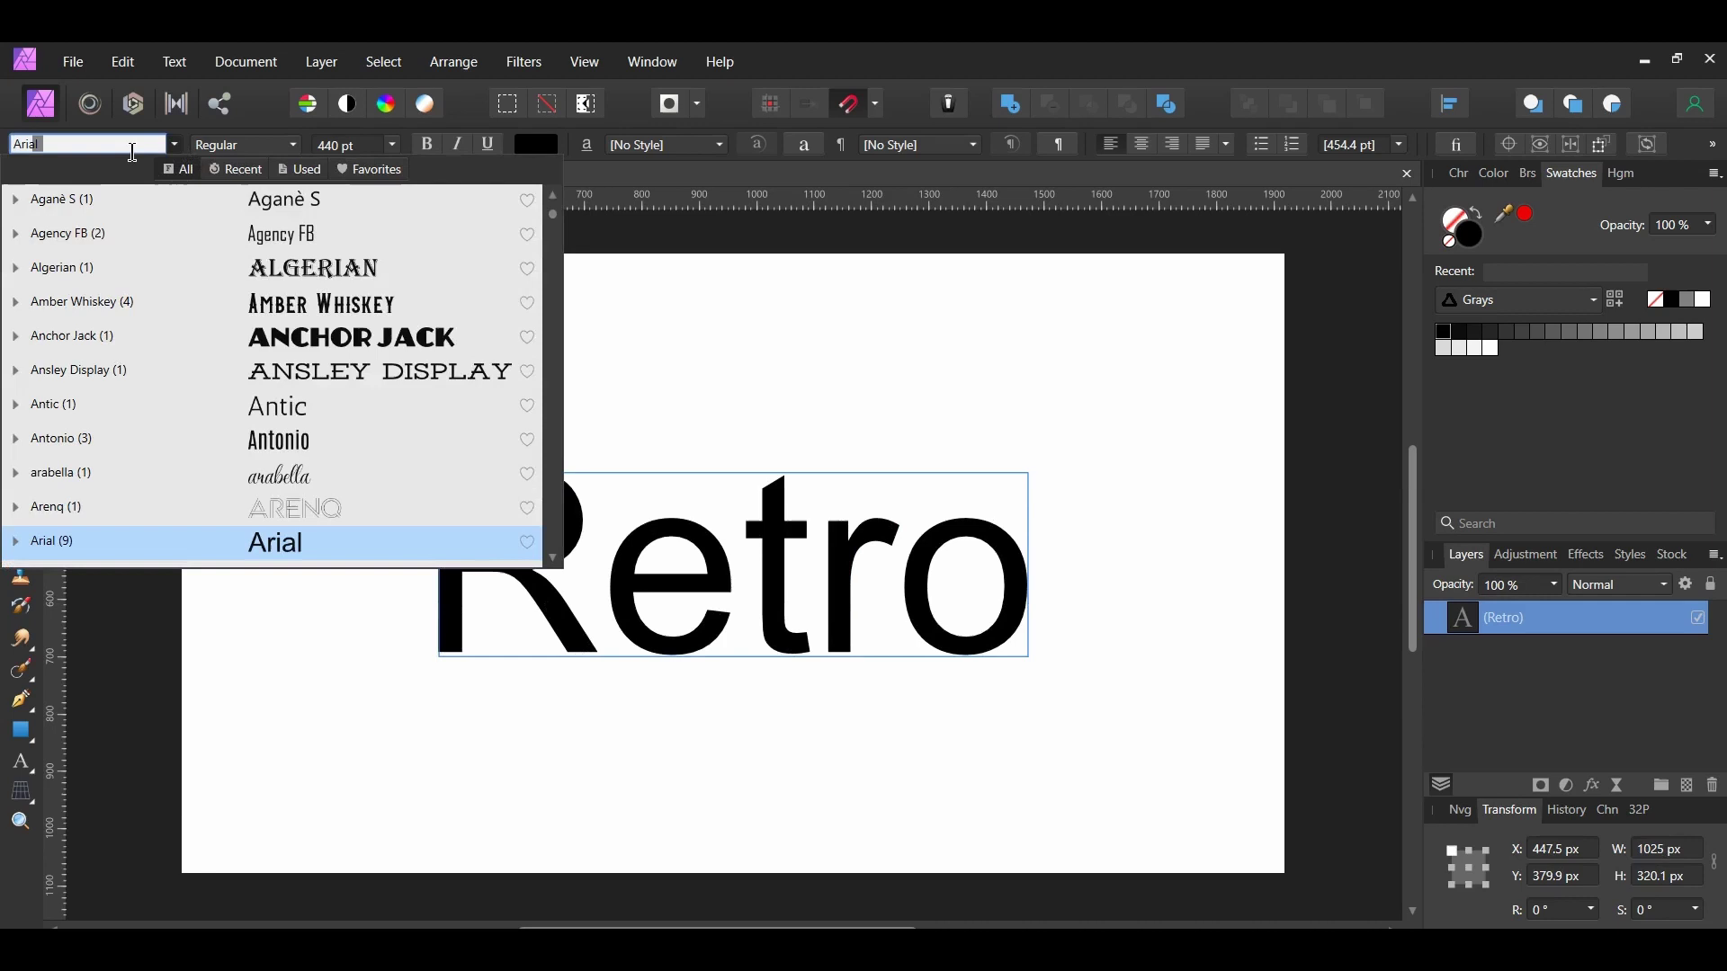
{"action": "type", "text": "pric"}
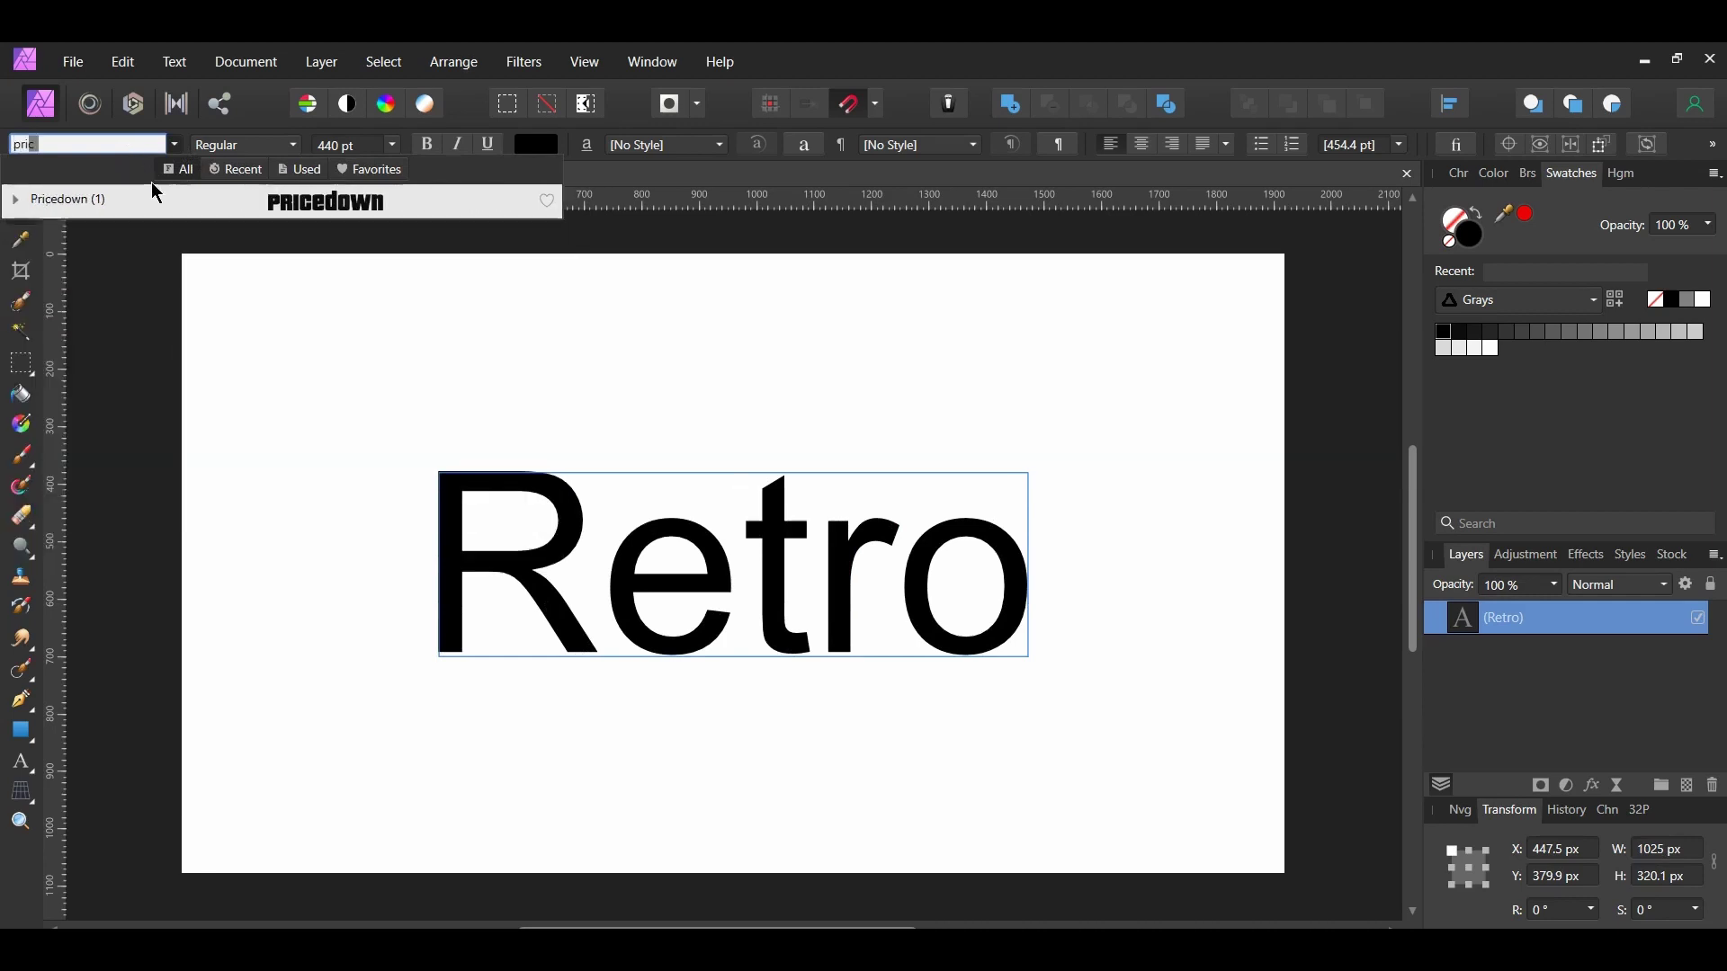
{"action": "left_click", "coordinate": [160, 214]}
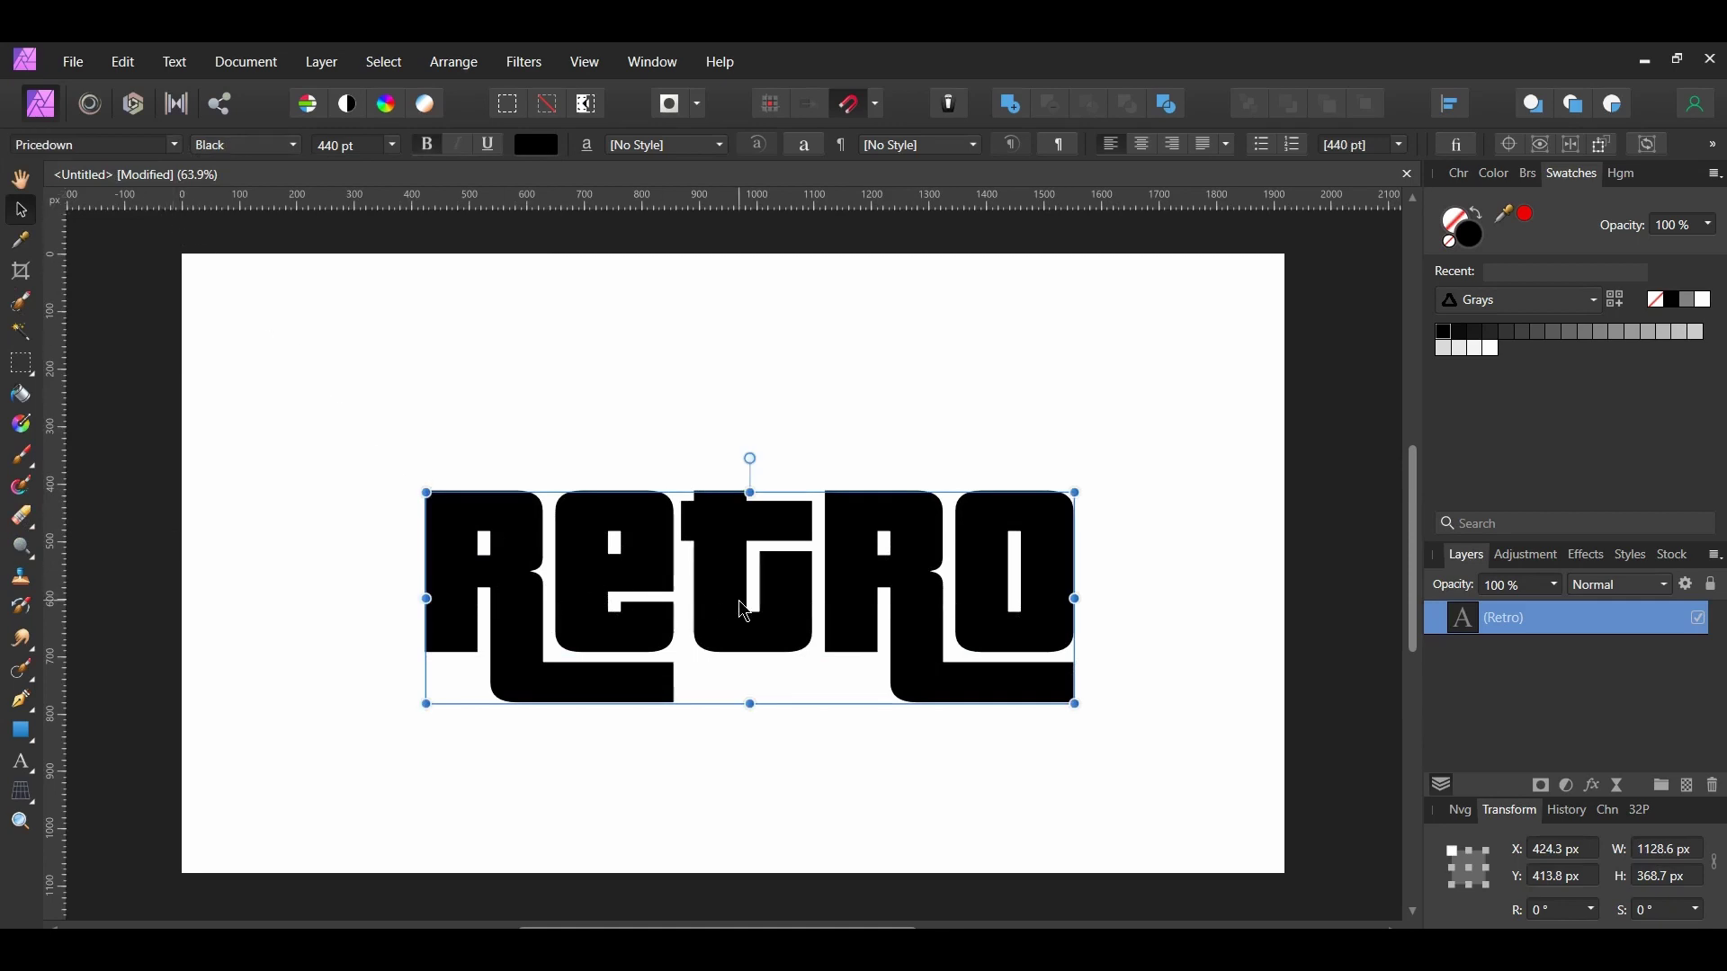
{"action": "left_click_drag", "start_coordinate": [745, 618], "coordinate": [728, 585]}
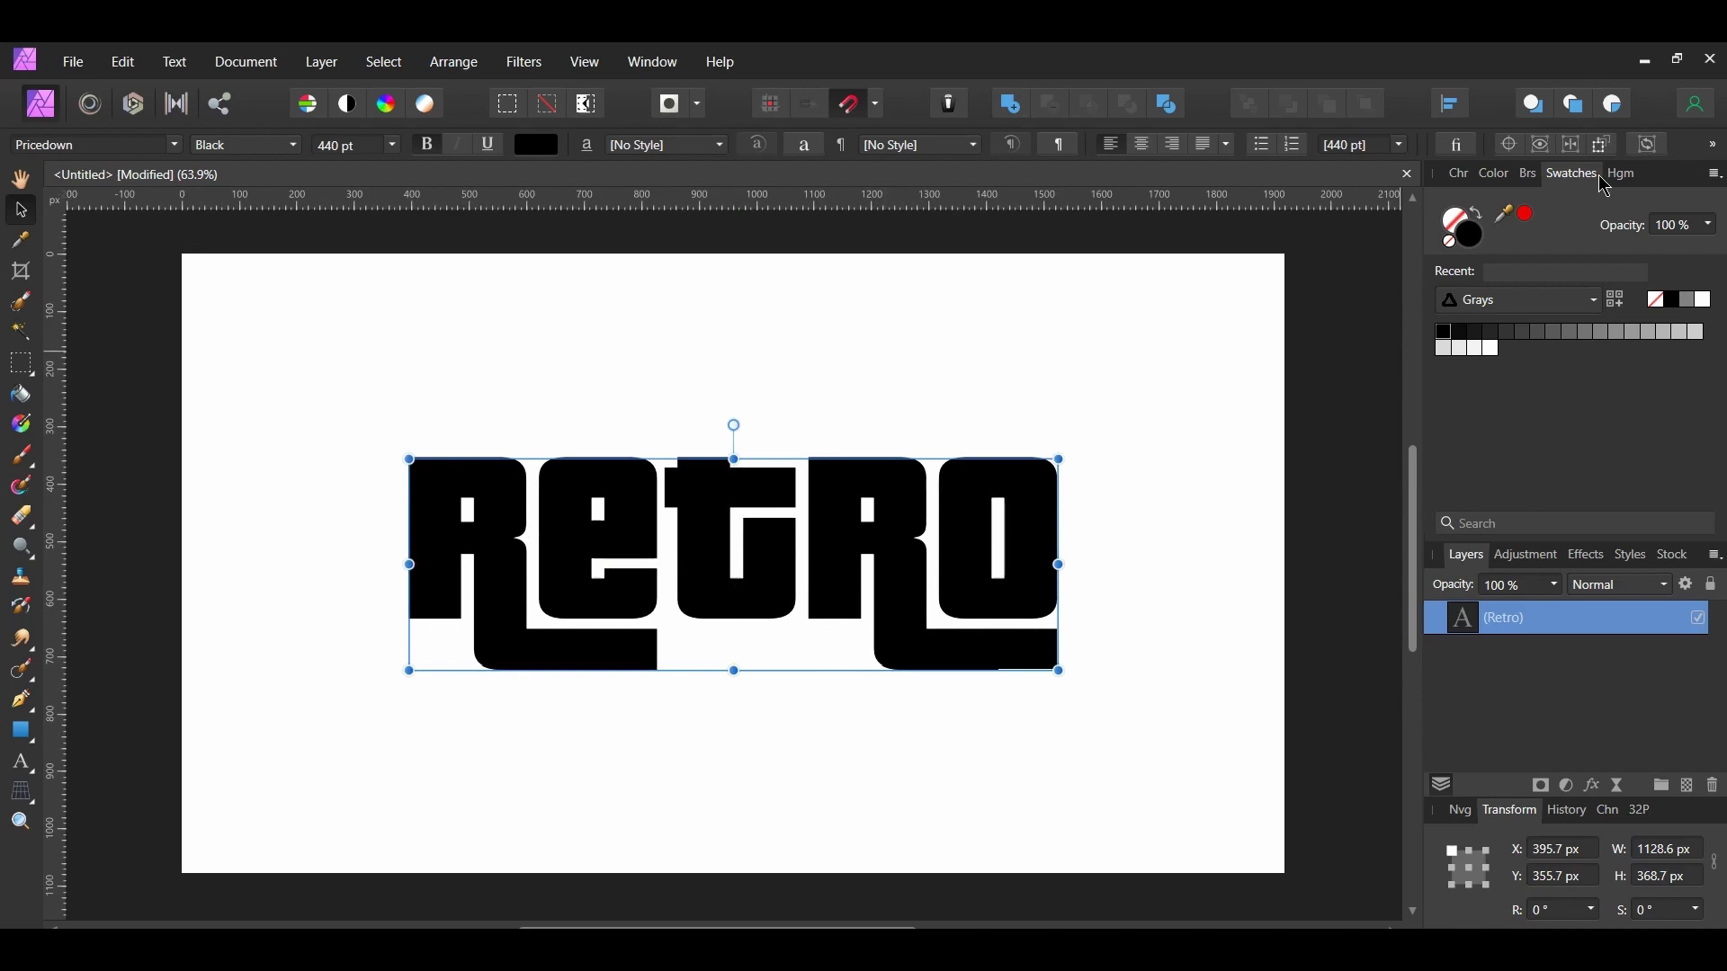
Fill the Retro text with yellow #FBE248
{"action": "double_click", "coordinate": [1480, 245]}
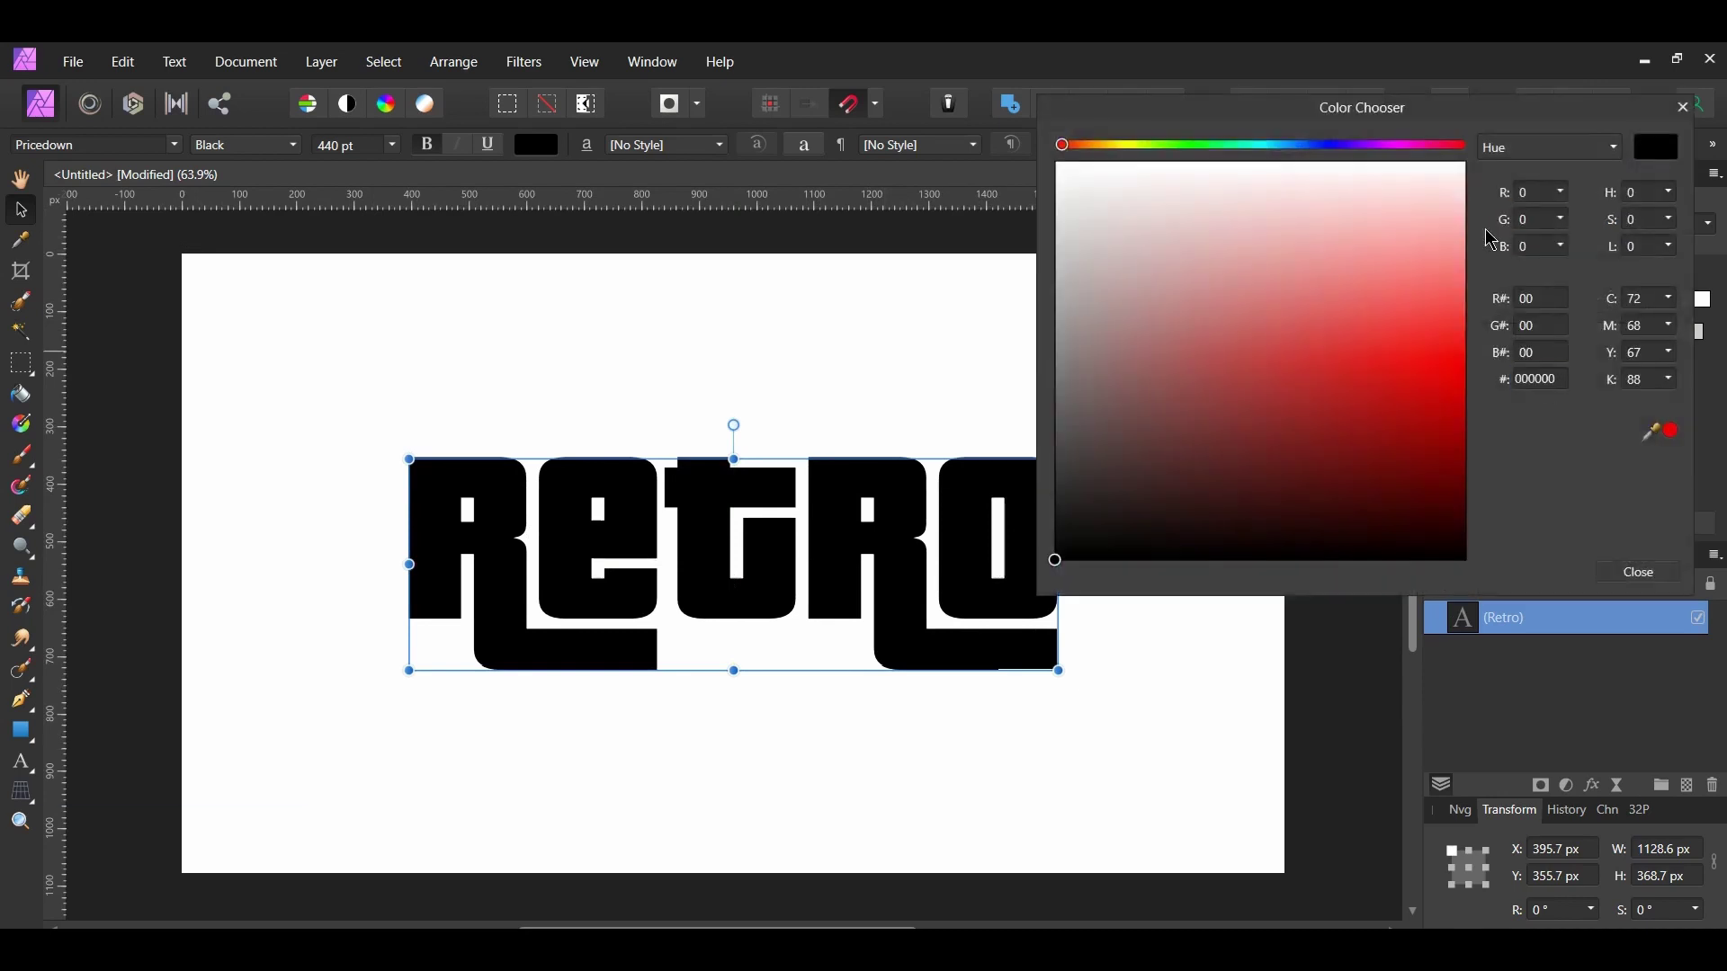
{"action": "left_click", "coordinate": [1534, 378]}
{"action": "type", "text": "fbe248"}
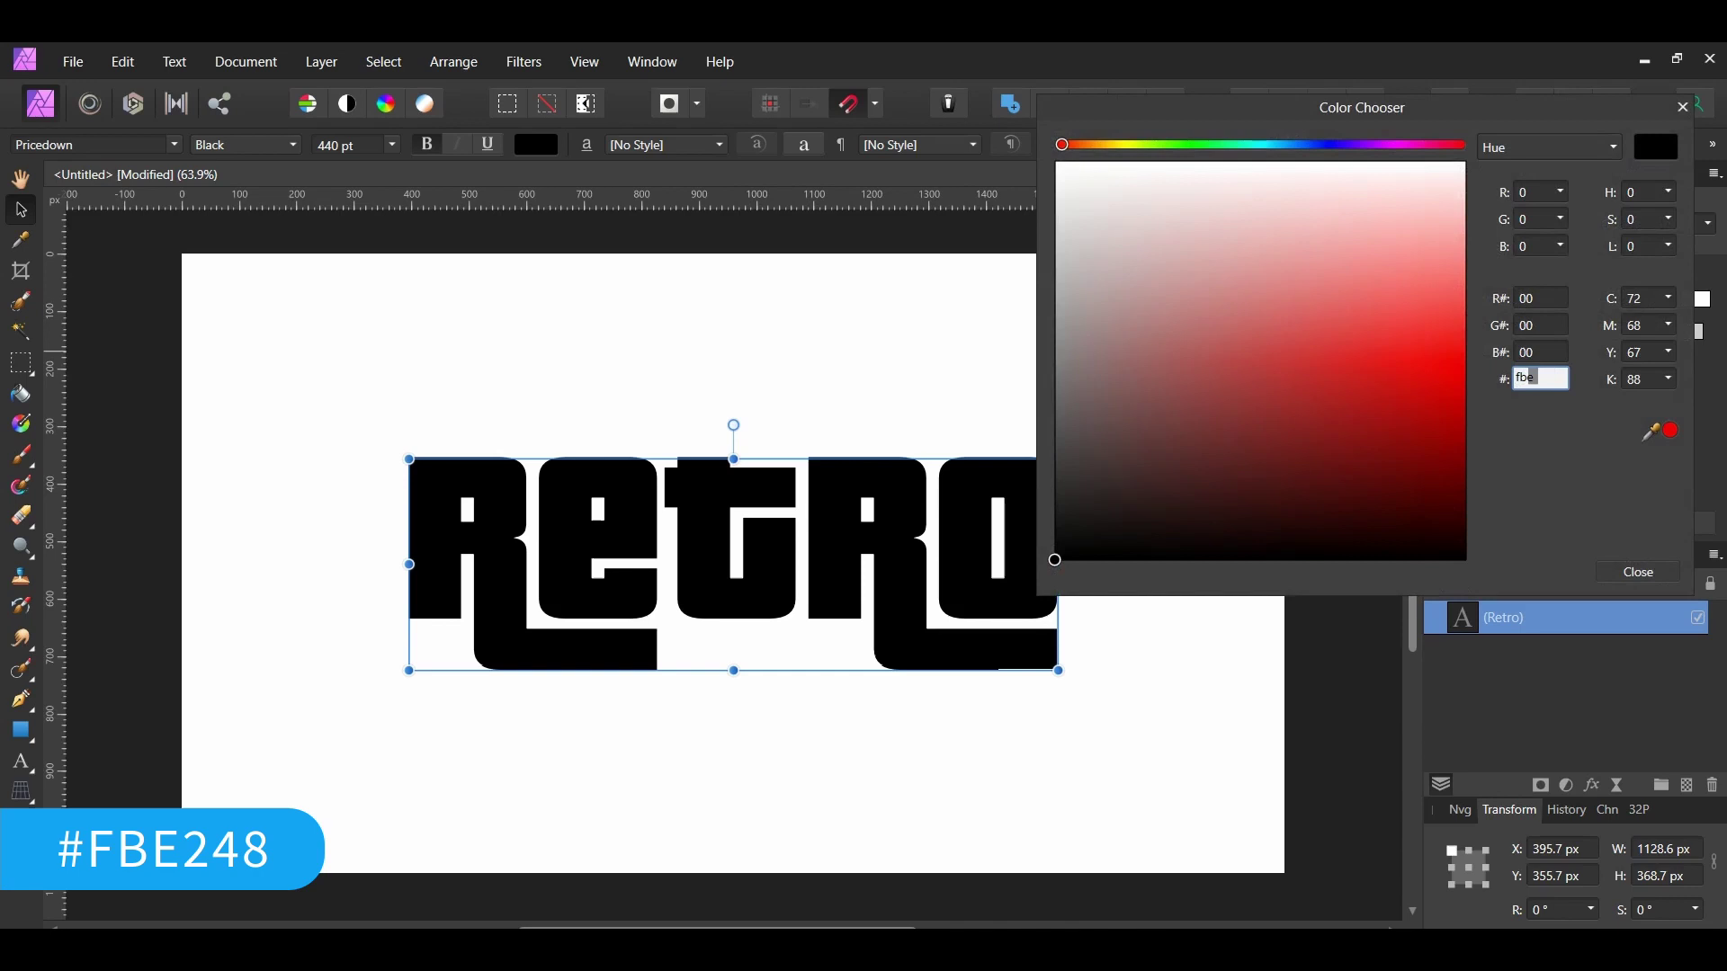
{"action": "key", "text": "Return"}
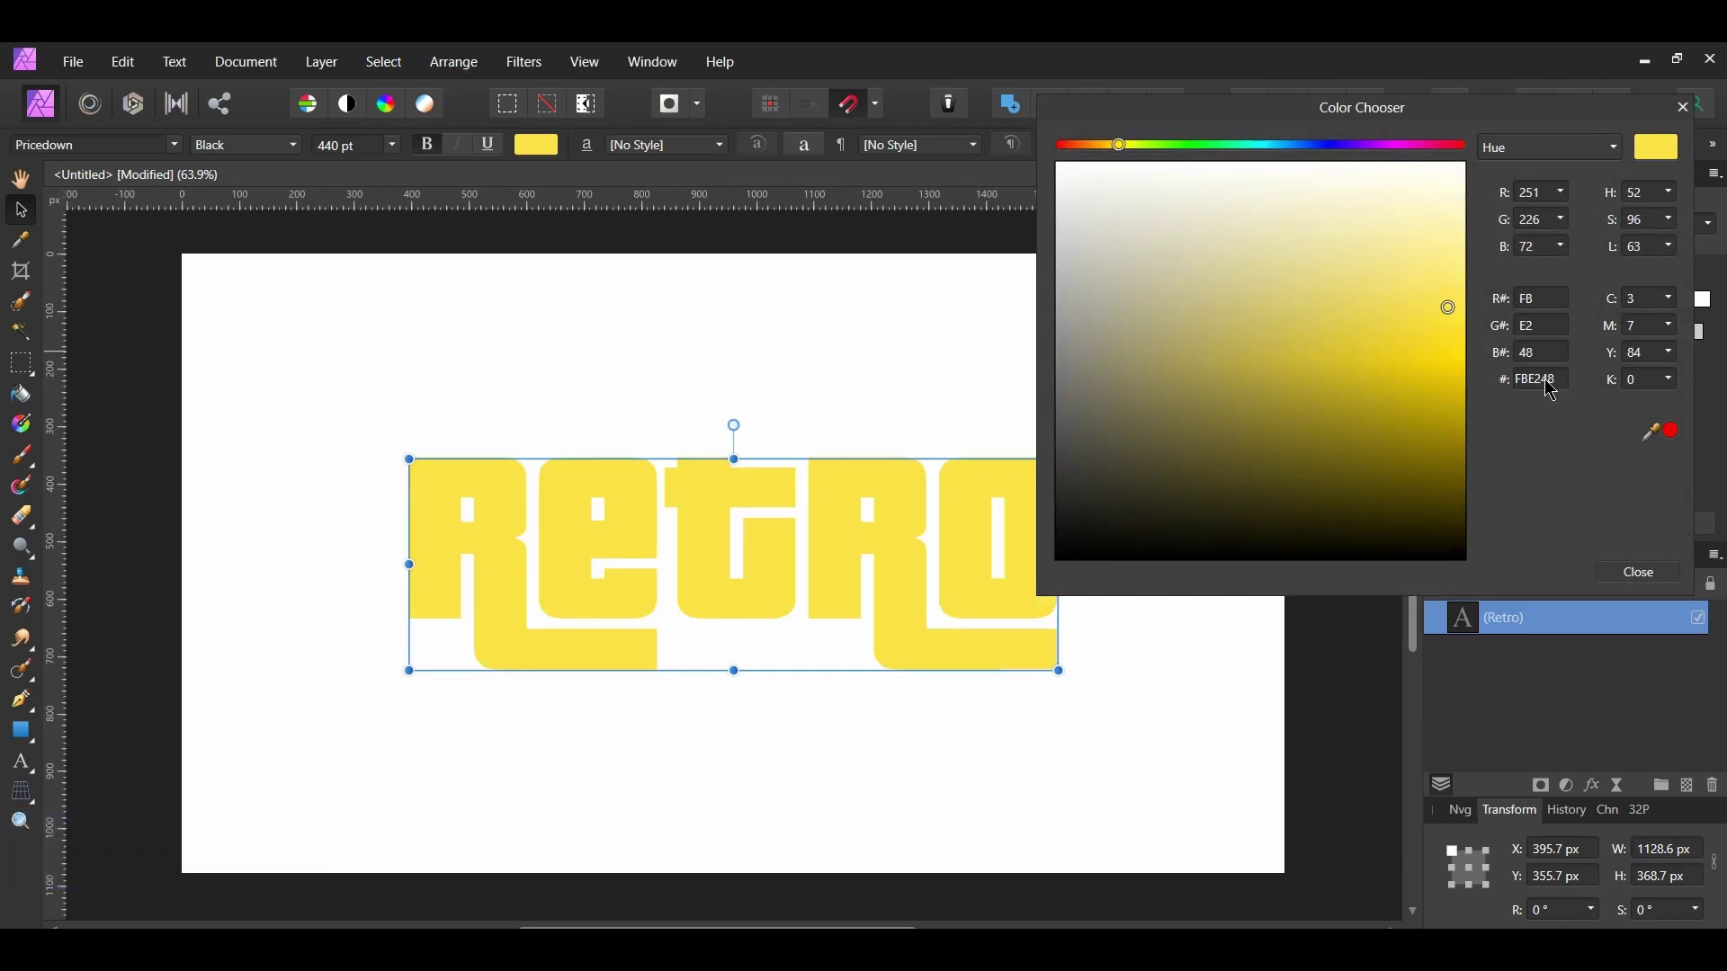
{"action": "left_click", "coordinate": [1662, 573]}
Draw a rectangle covering the whole page and move it beneath the Retro text
{"action": "key", "text": "ctrl+d"}
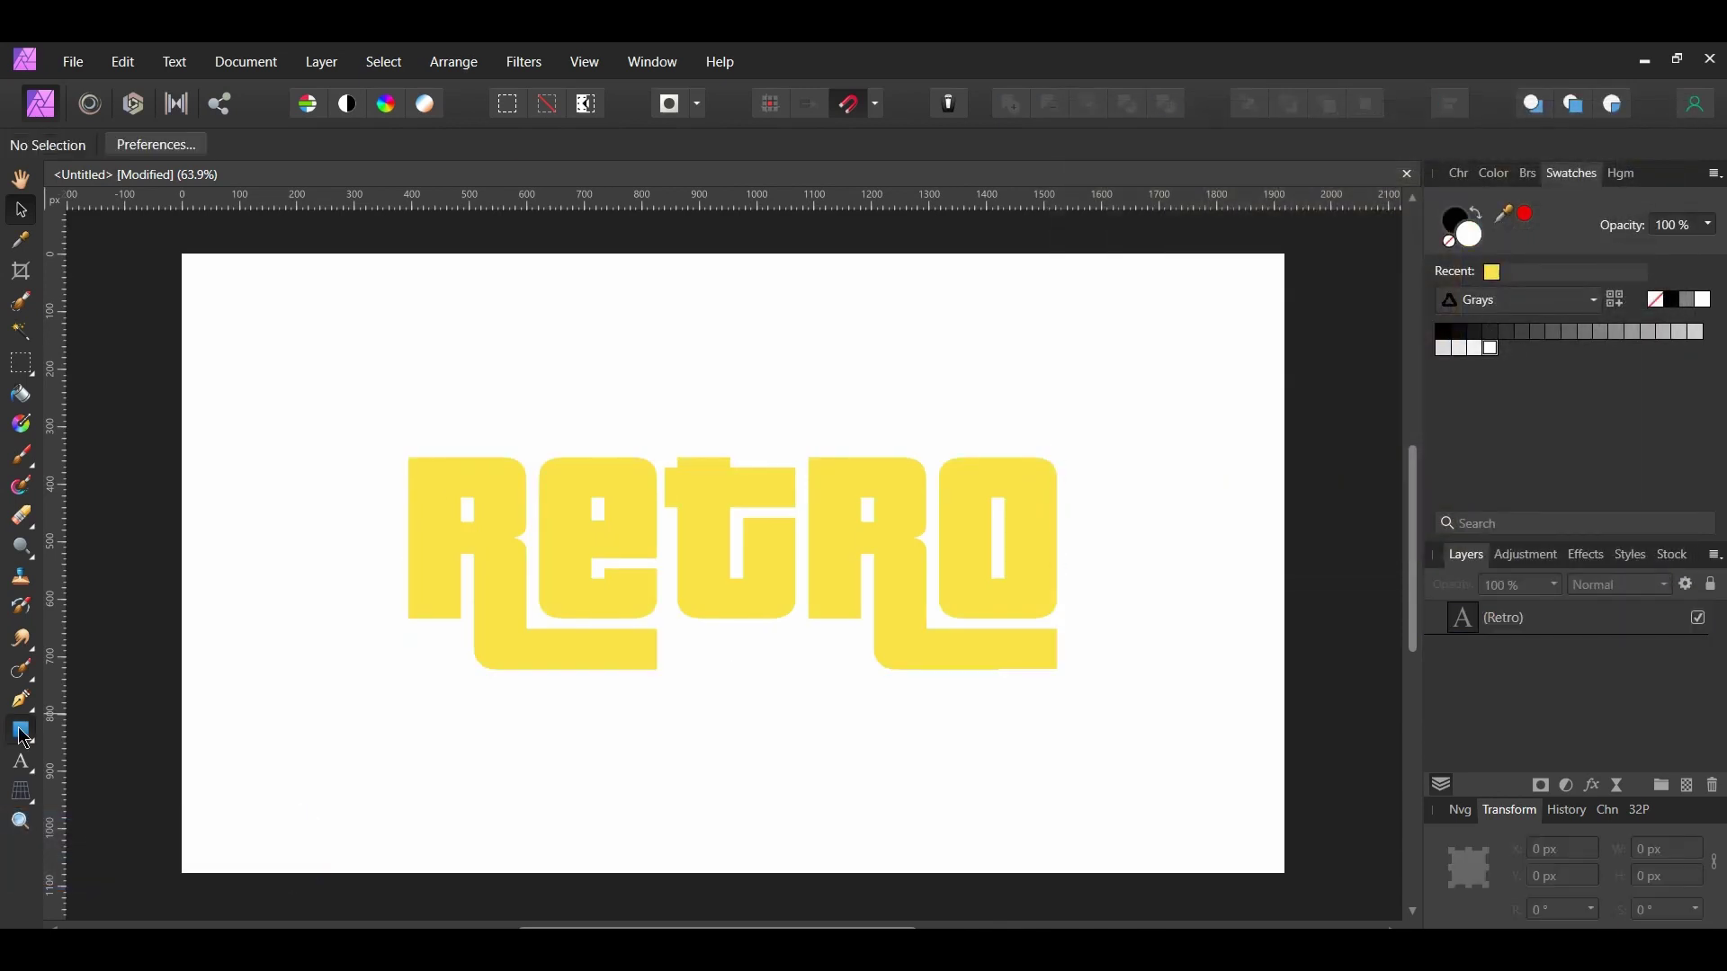
{"action": "left_click", "coordinate": [21, 730]}
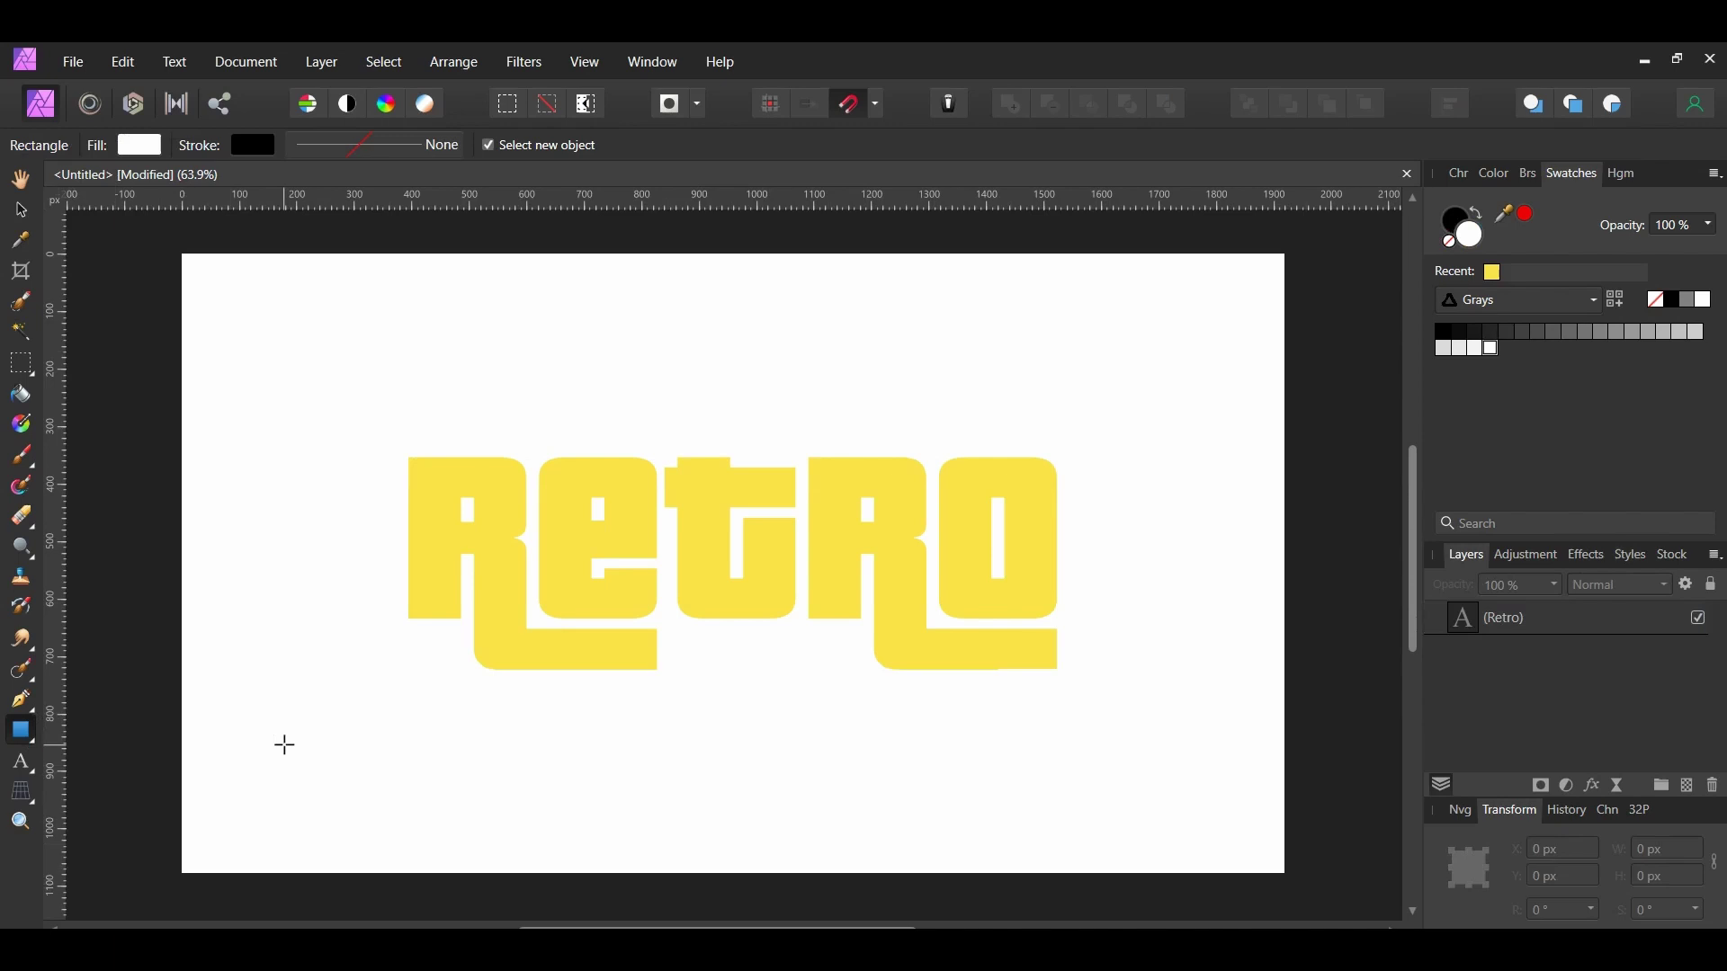
{"action": "left_click_drag", "start_coordinate": [182, 254], "coordinate": [1286, 874]}
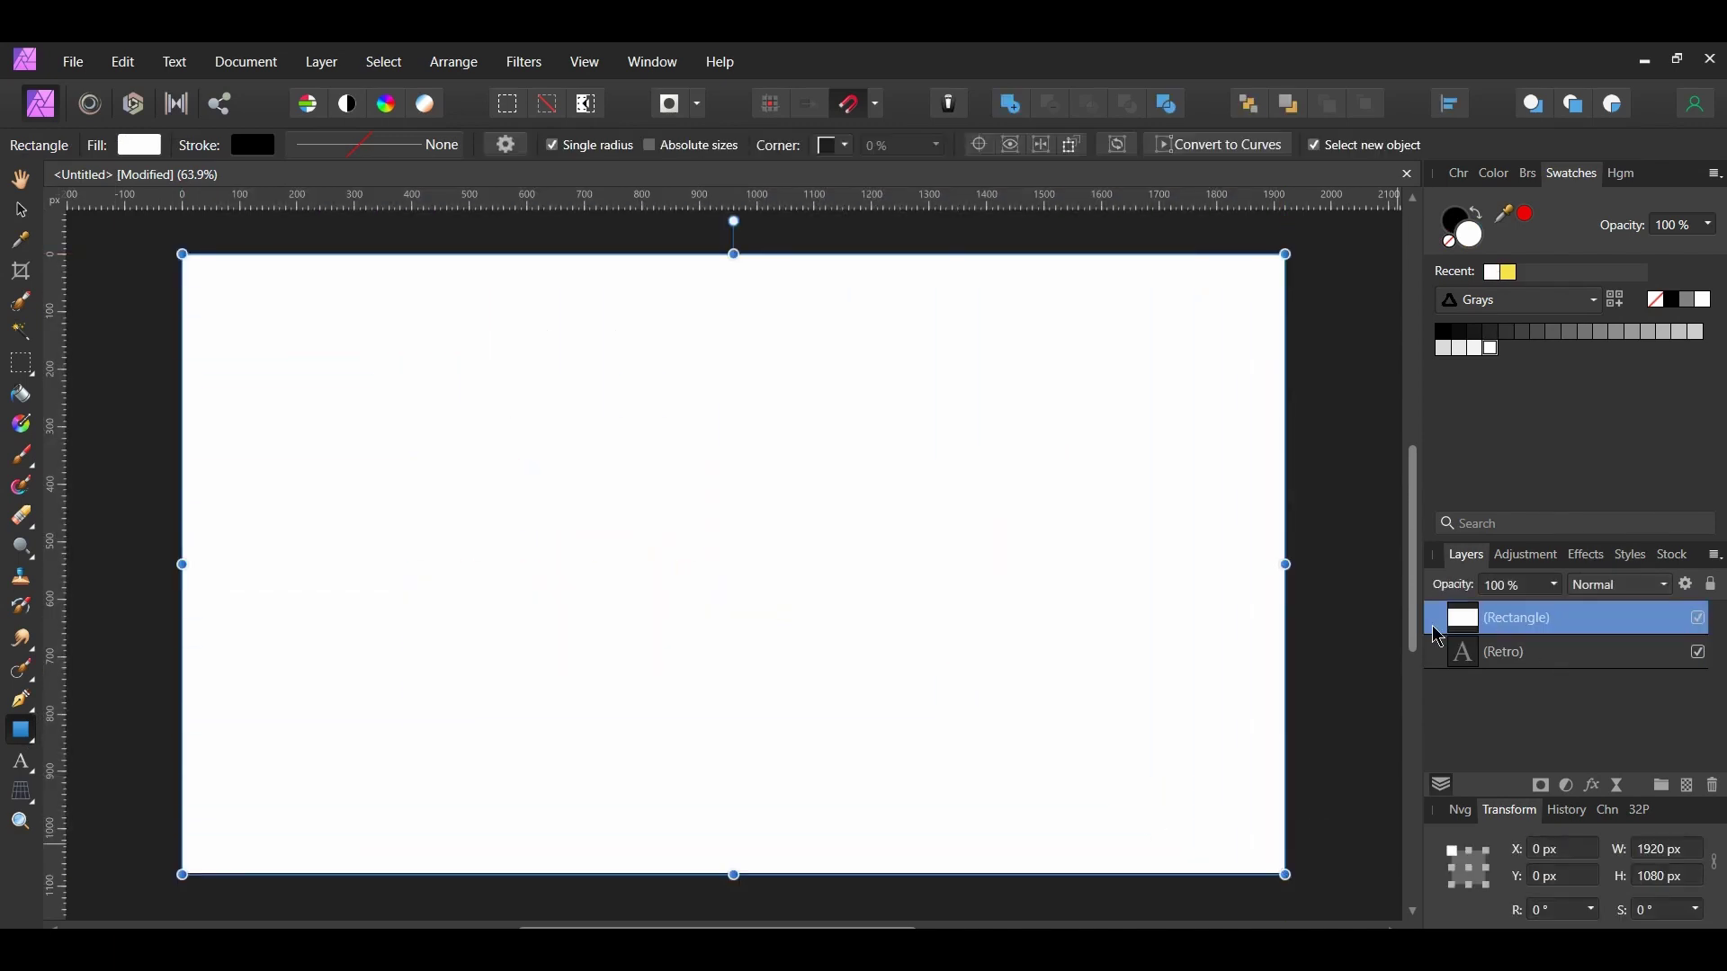
{"action": "left_click_drag", "start_coordinate": [1448, 628], "coordinate": [1431, 688]}
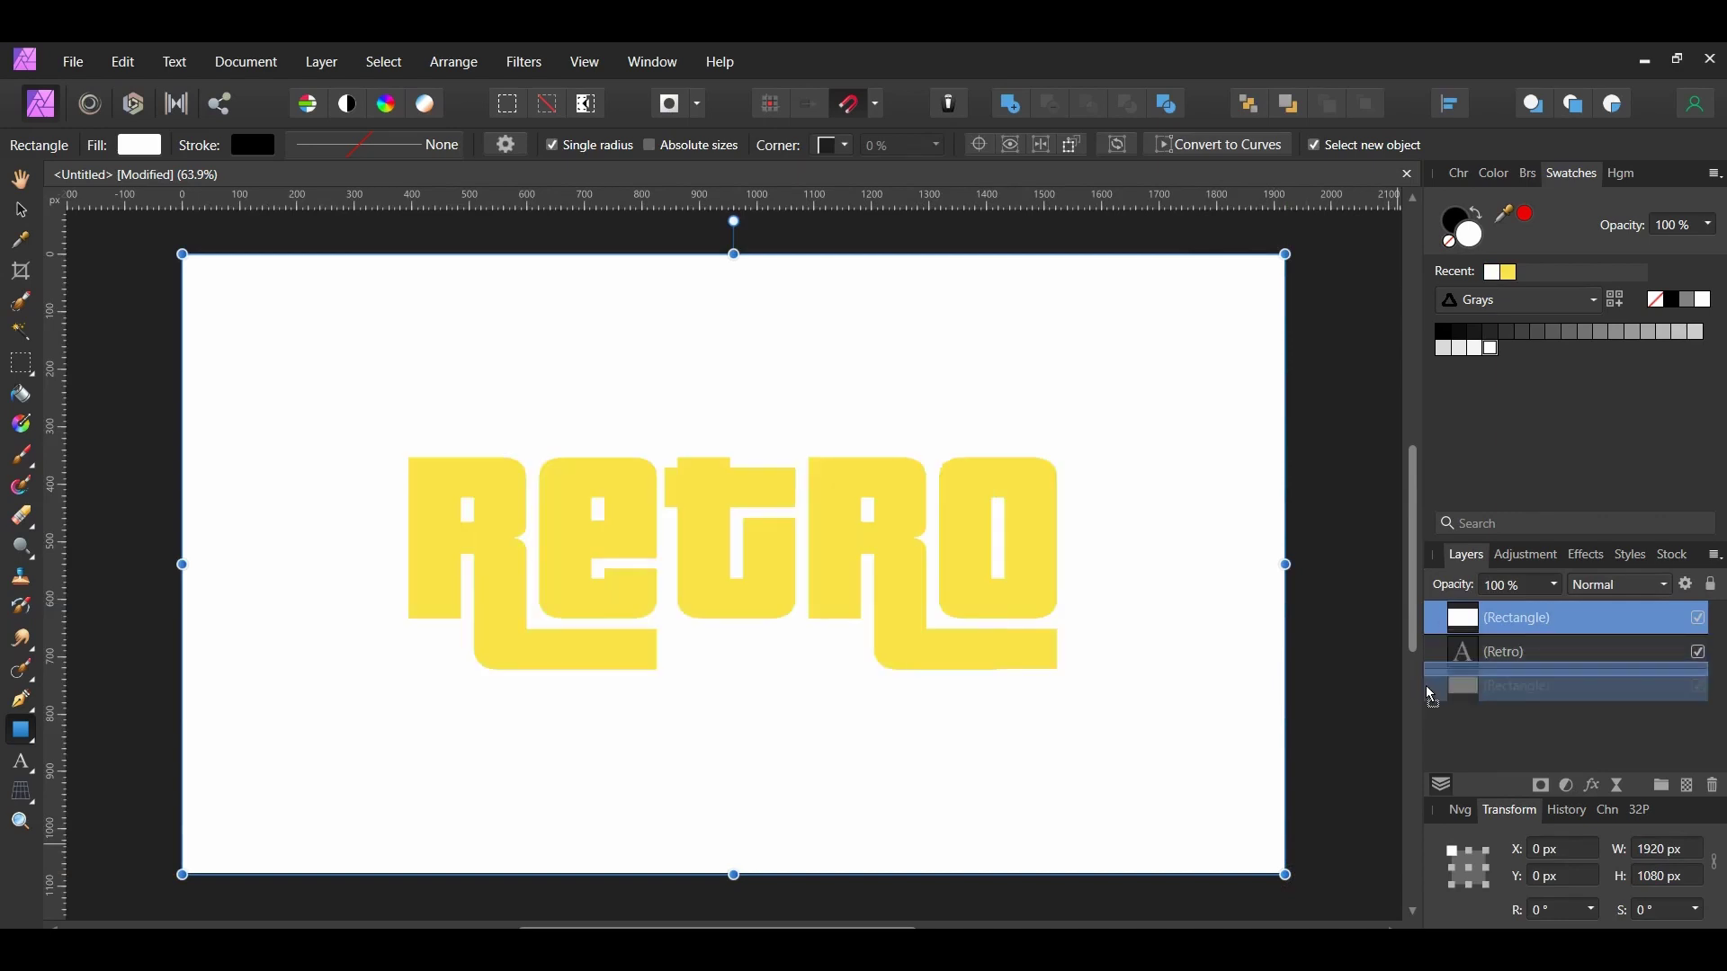
Fill the background rectangle with beige #C3A79A
{"action": "double_click", "coordinate": [1476, 241]}
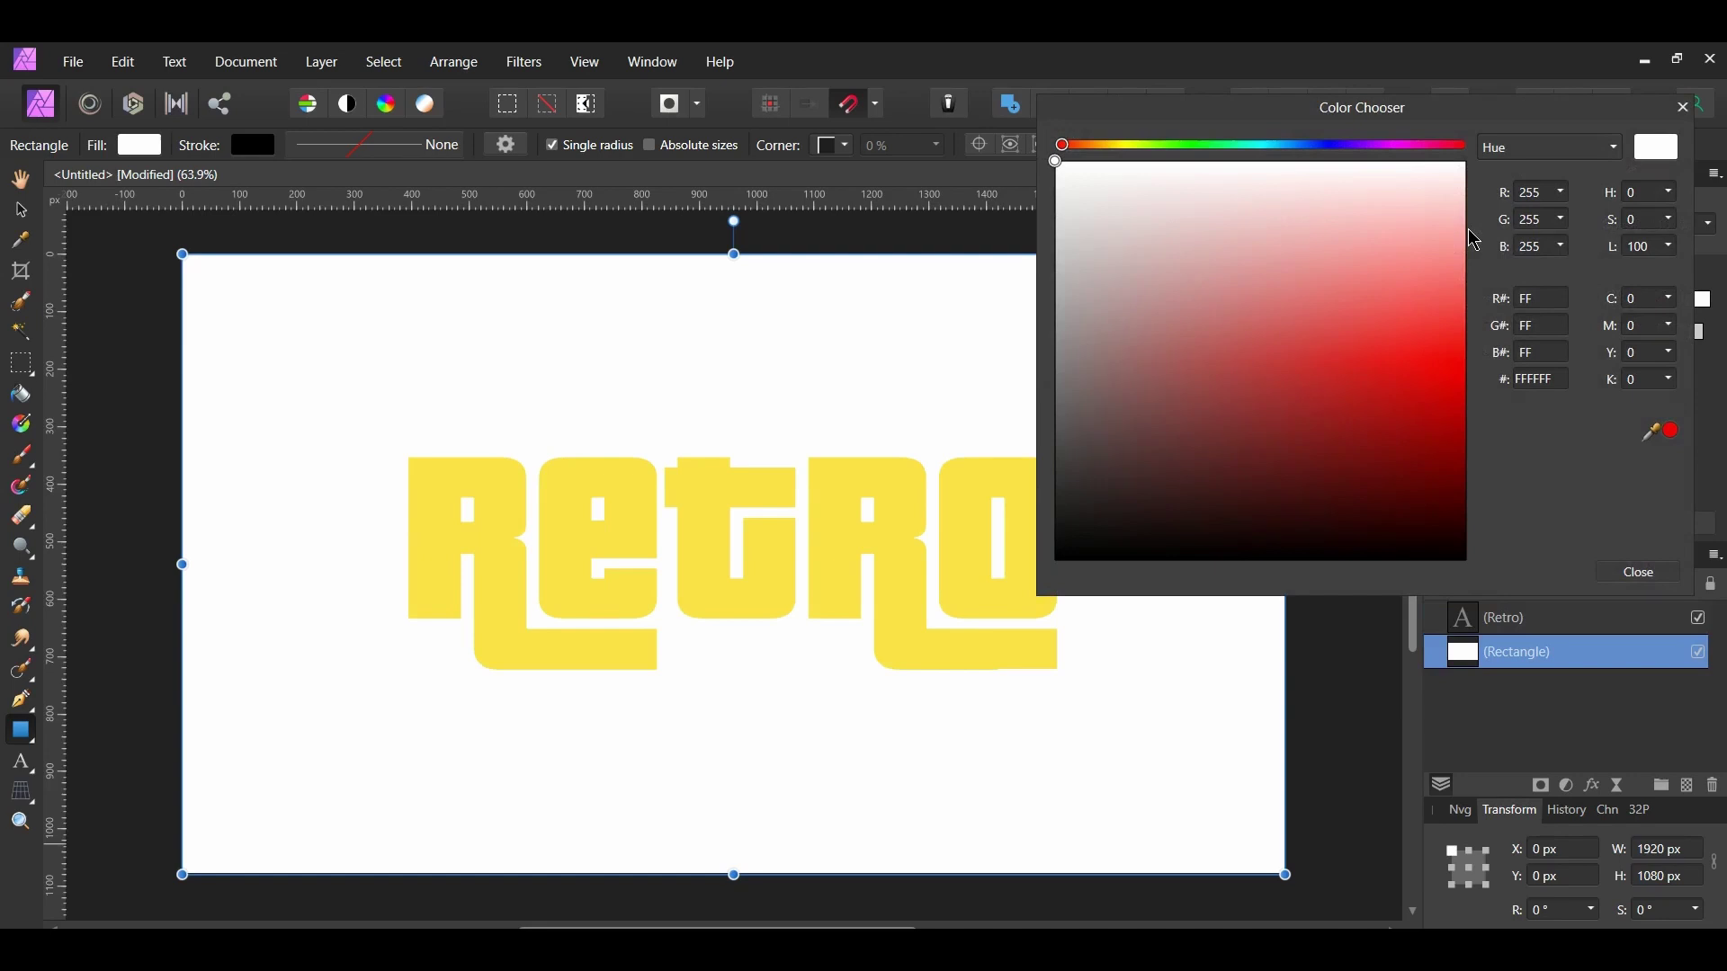
{"action": "left_click", "coordinate": [1541, 378]}
{"action": "type", "text": "c3"}
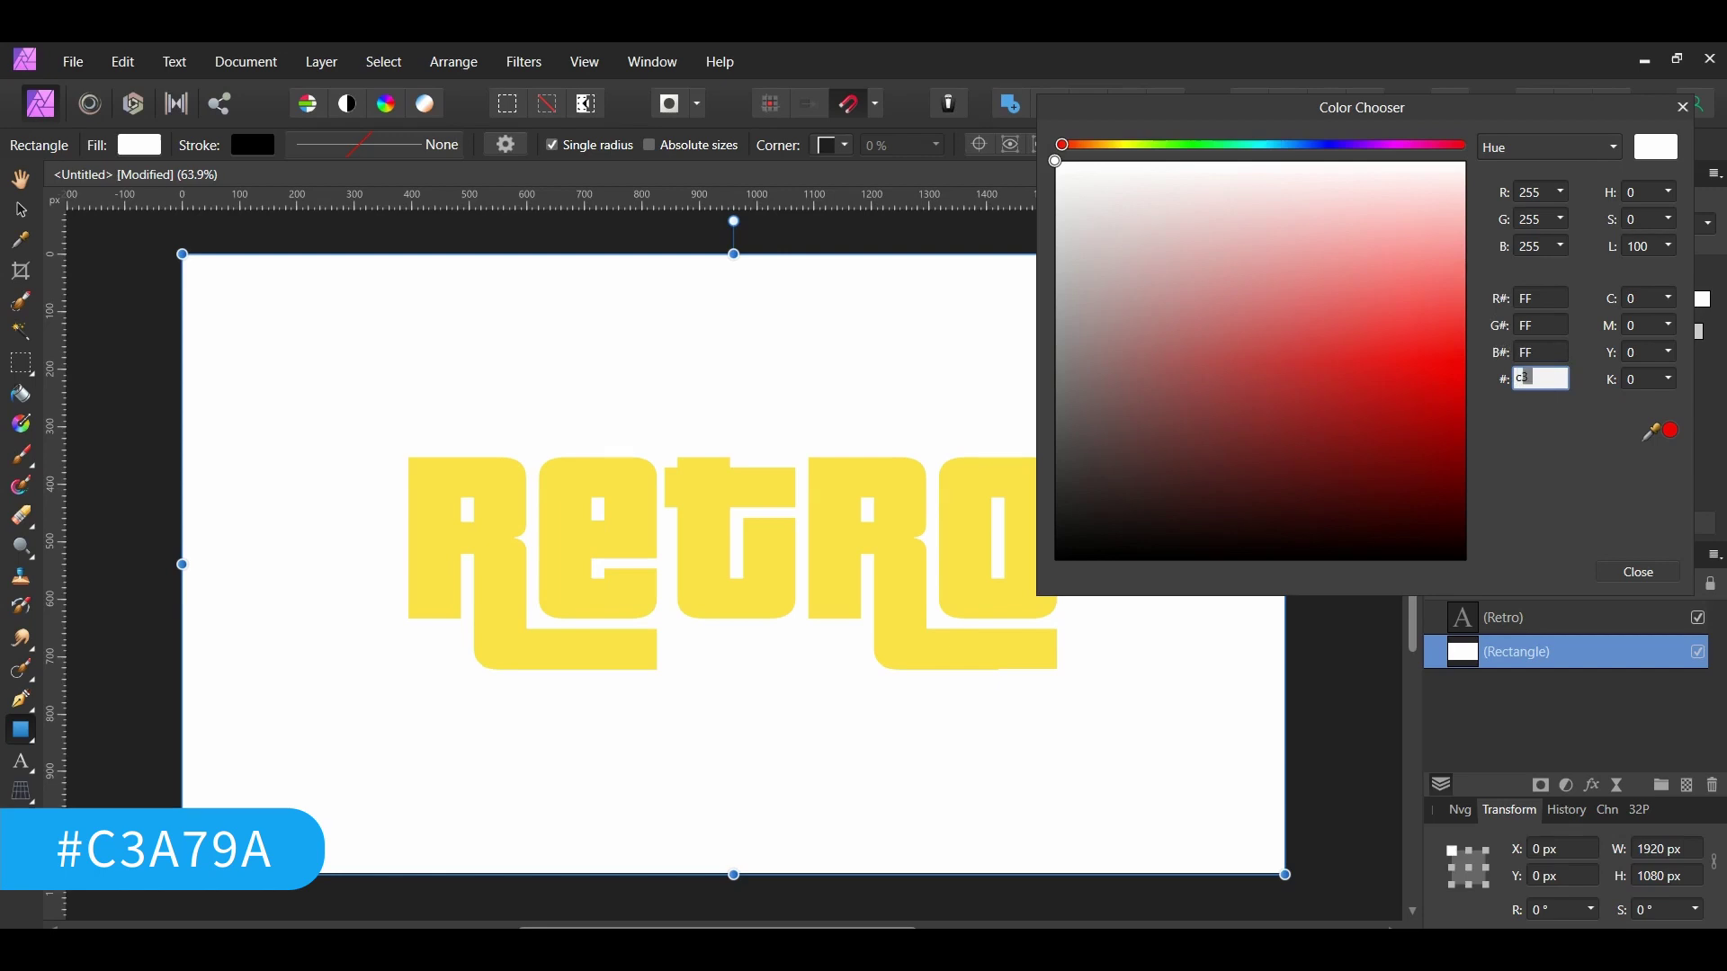
{"action": "type", "text": "a79a"}
{"action": "key", "text": "Return"}
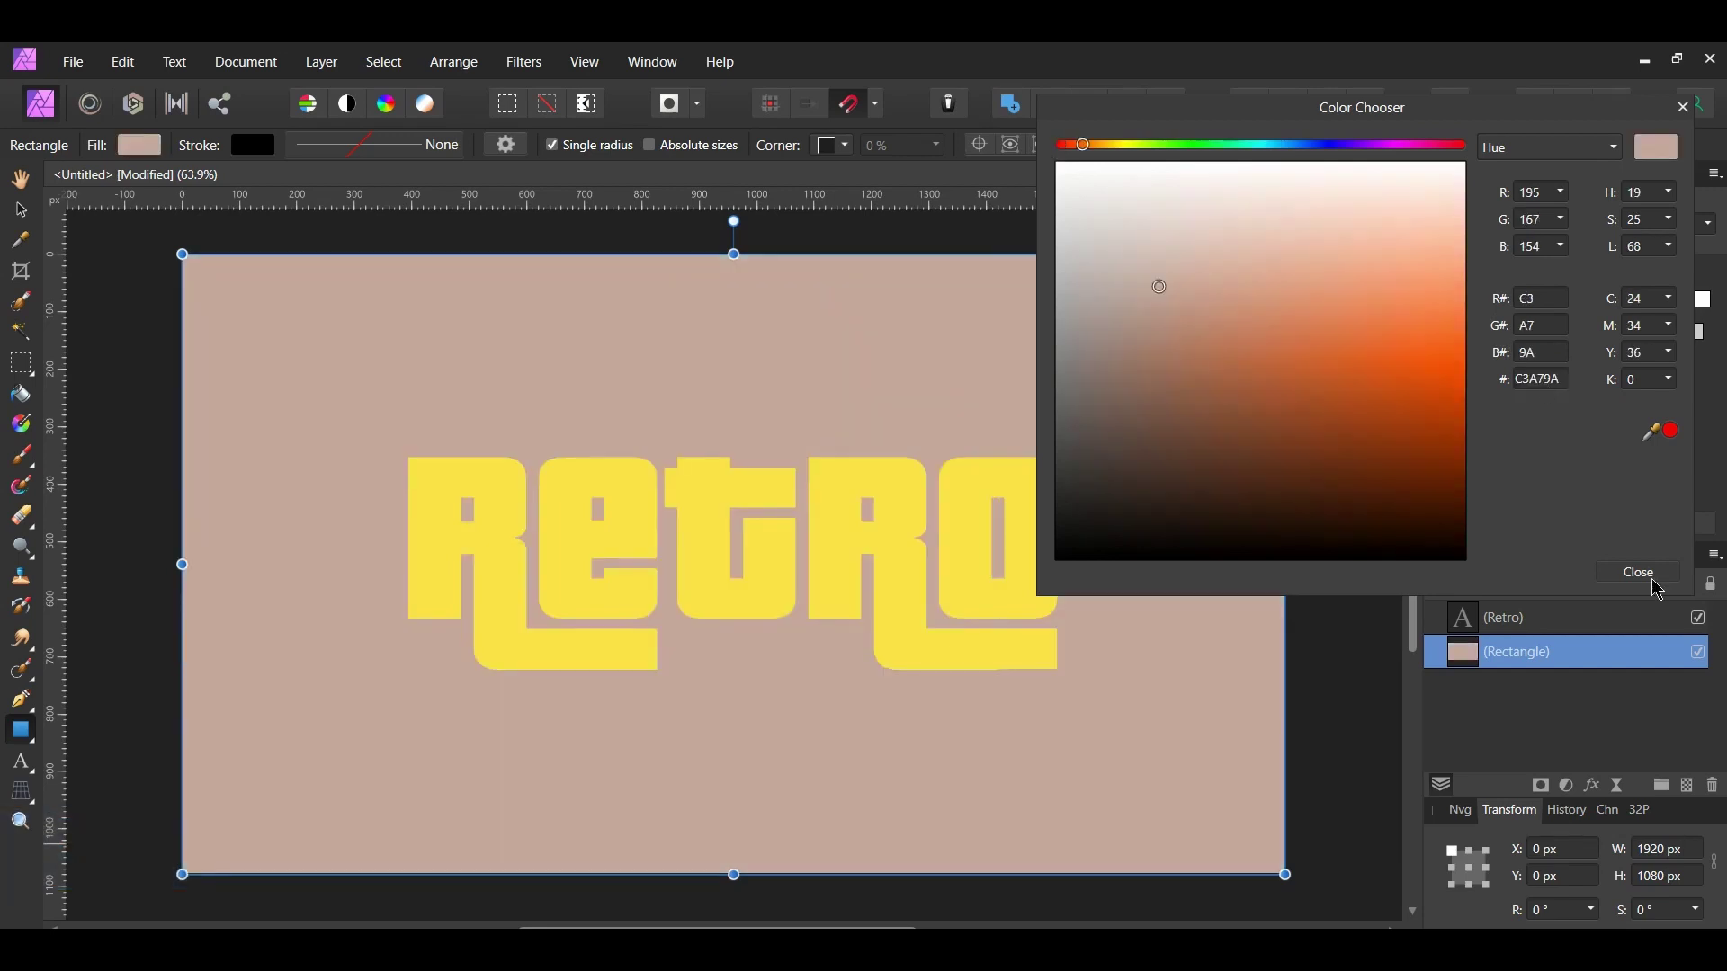
{"action": "left_click", "coordinate": [1639, 573]}
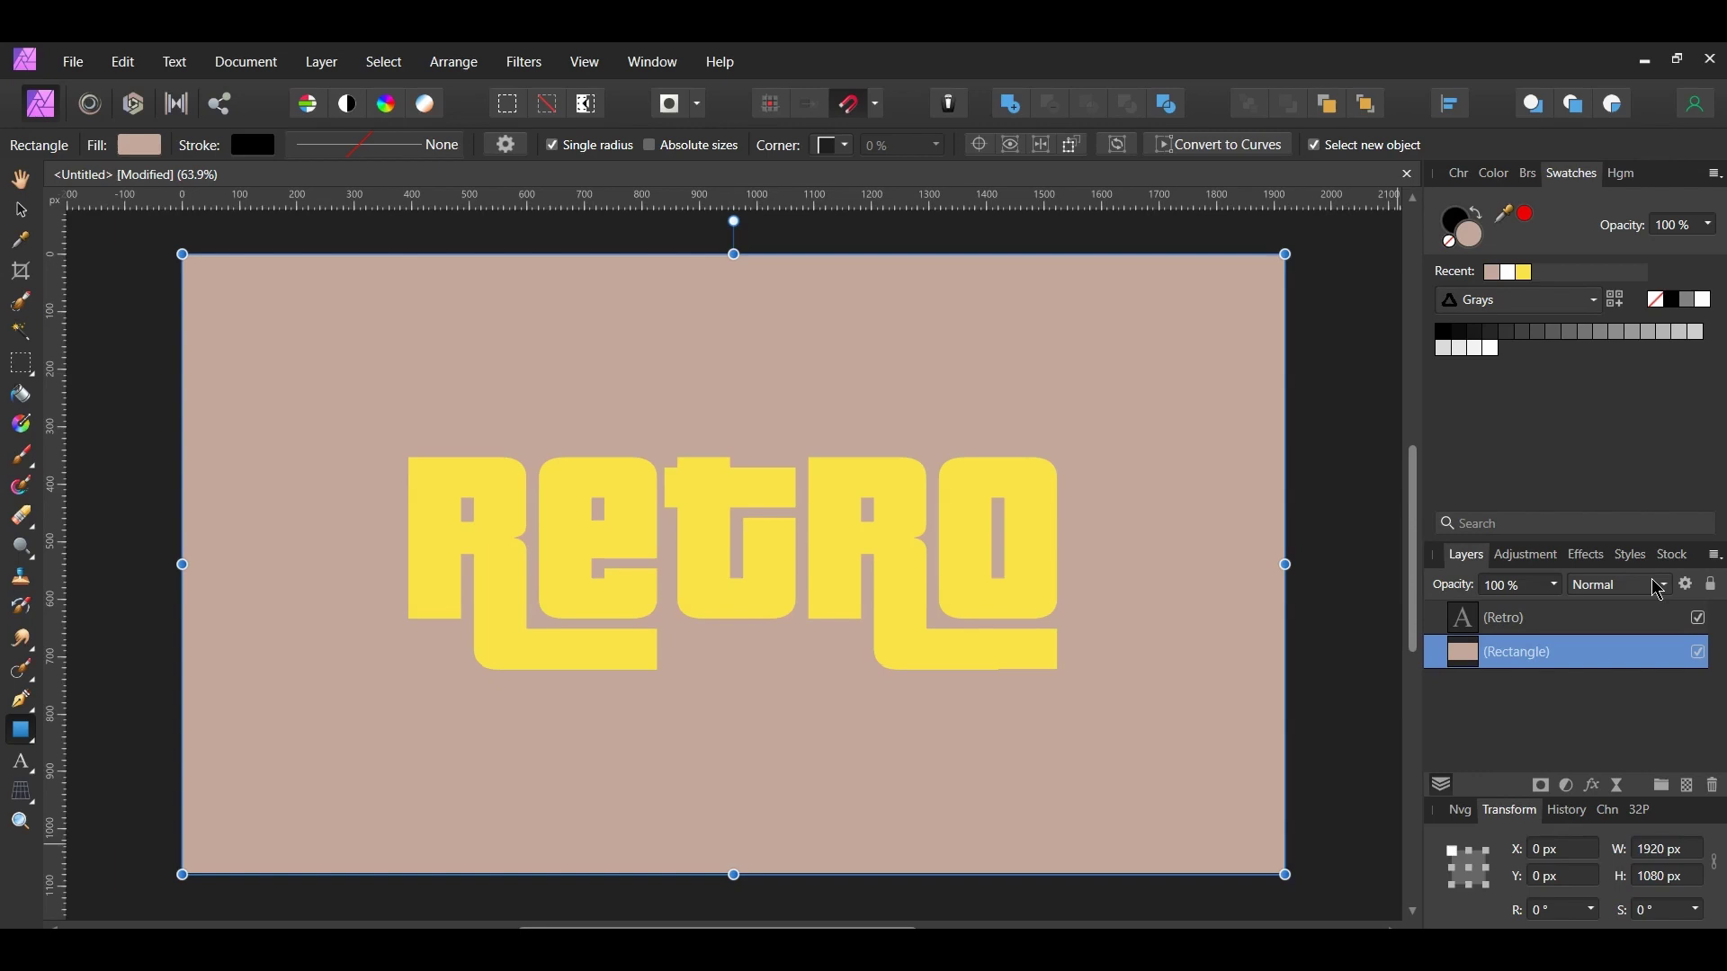
Select the Retro text layer and duplicate it into stacked copies
{"action": "key", "text": "v"}
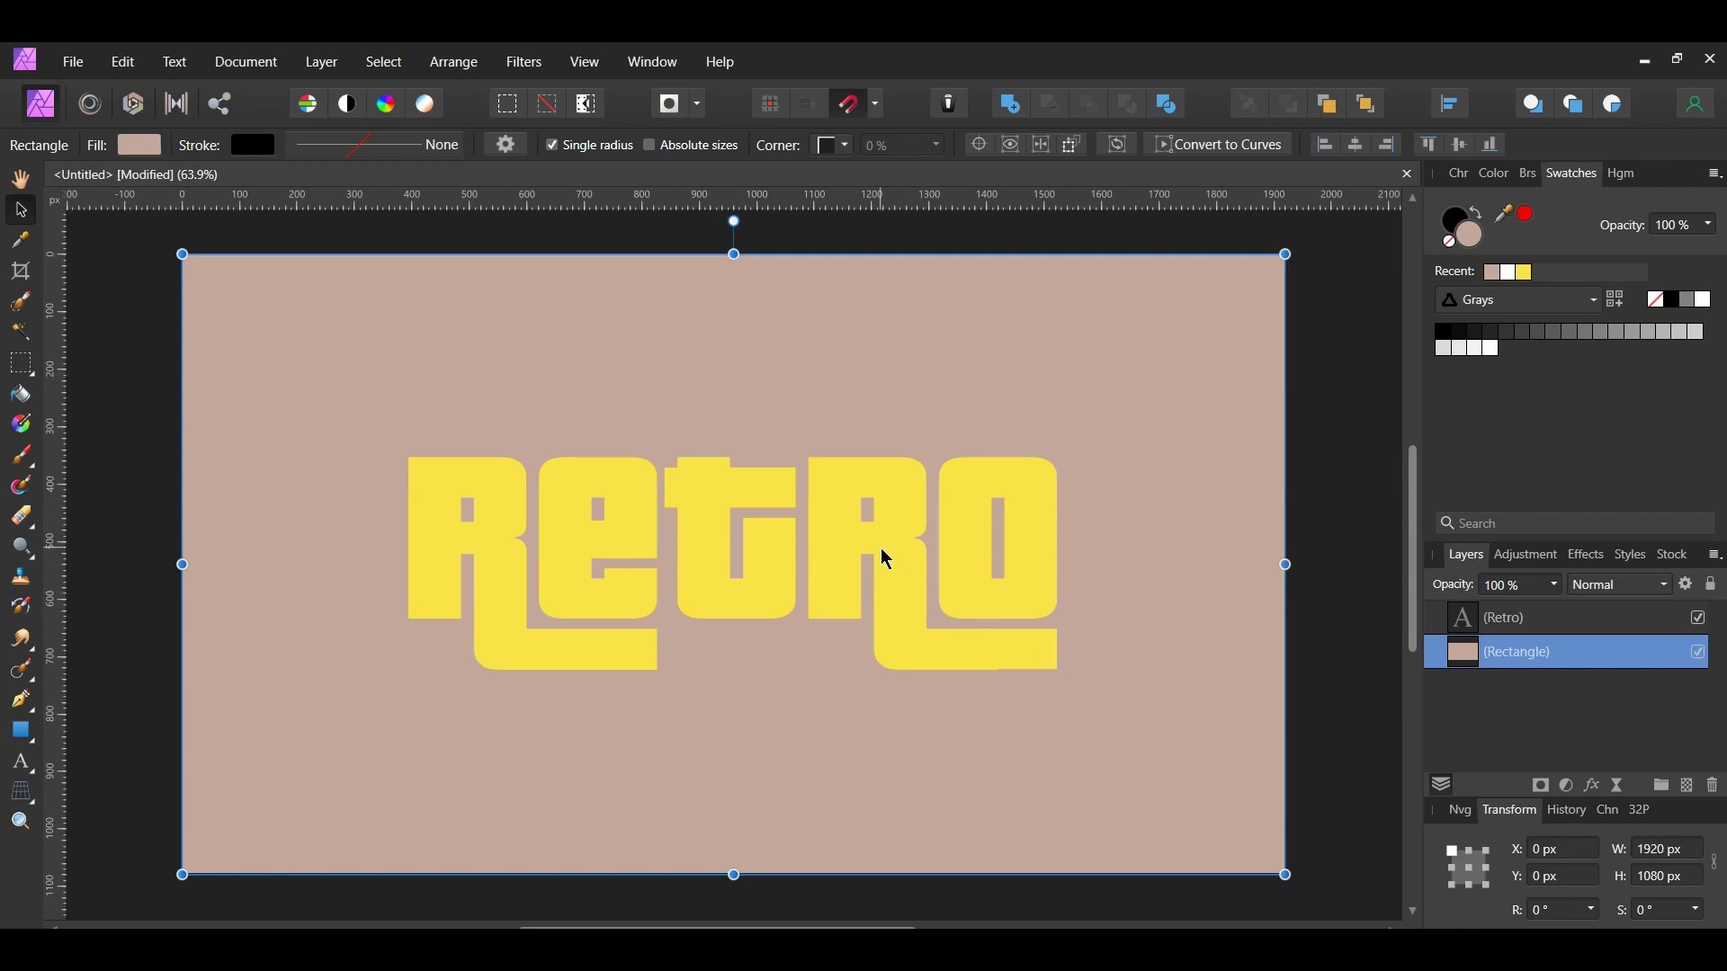
{"action": "left_click", "coordinate": [903, 553]}
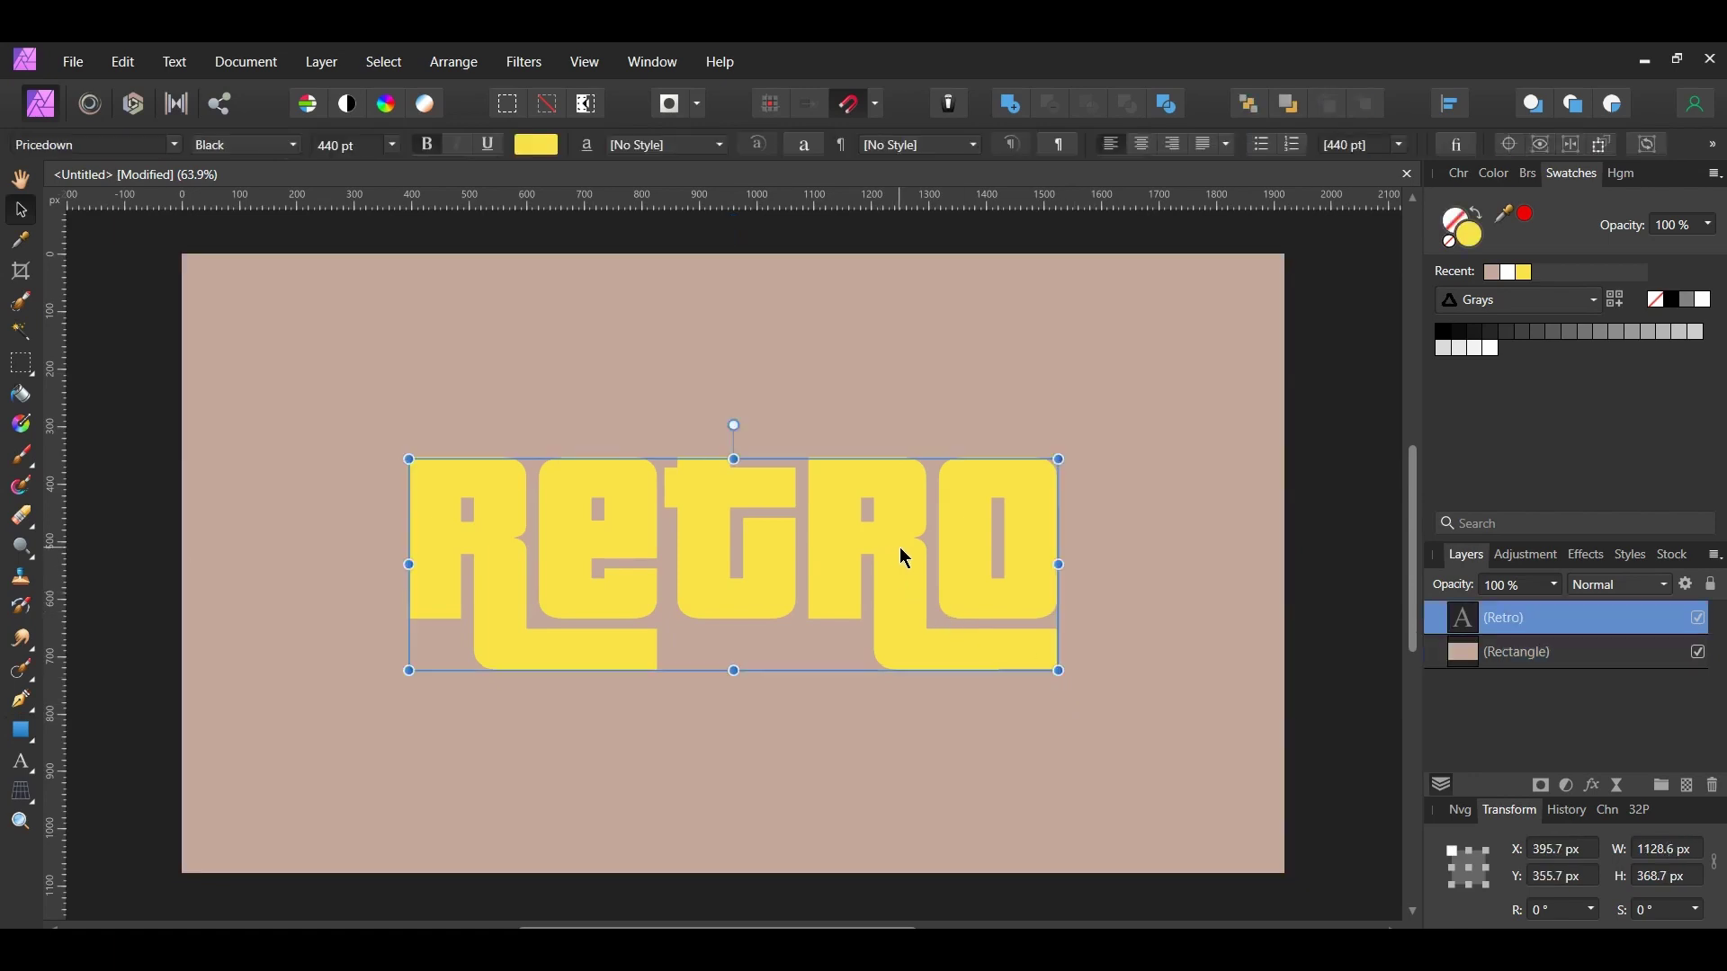
{"action": "key", "text": "ctrl+j"}
{"action": "key", "text": "ctrl+j"}
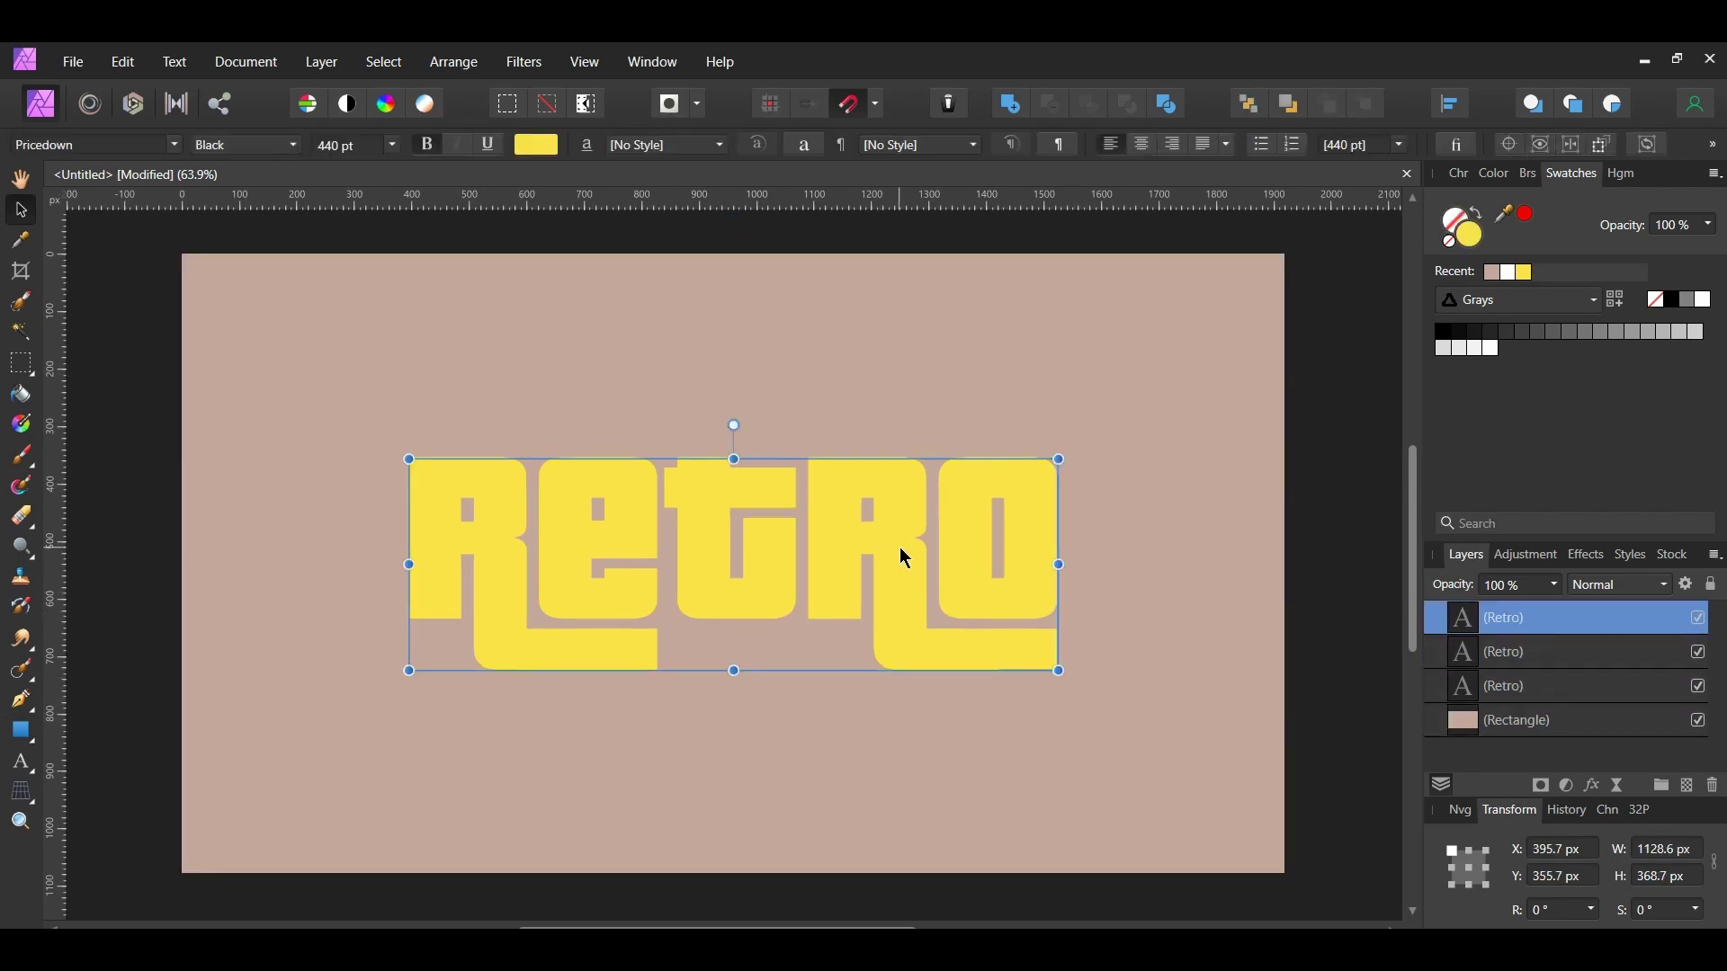
{"action": "key", "text": "ctrl+j"}
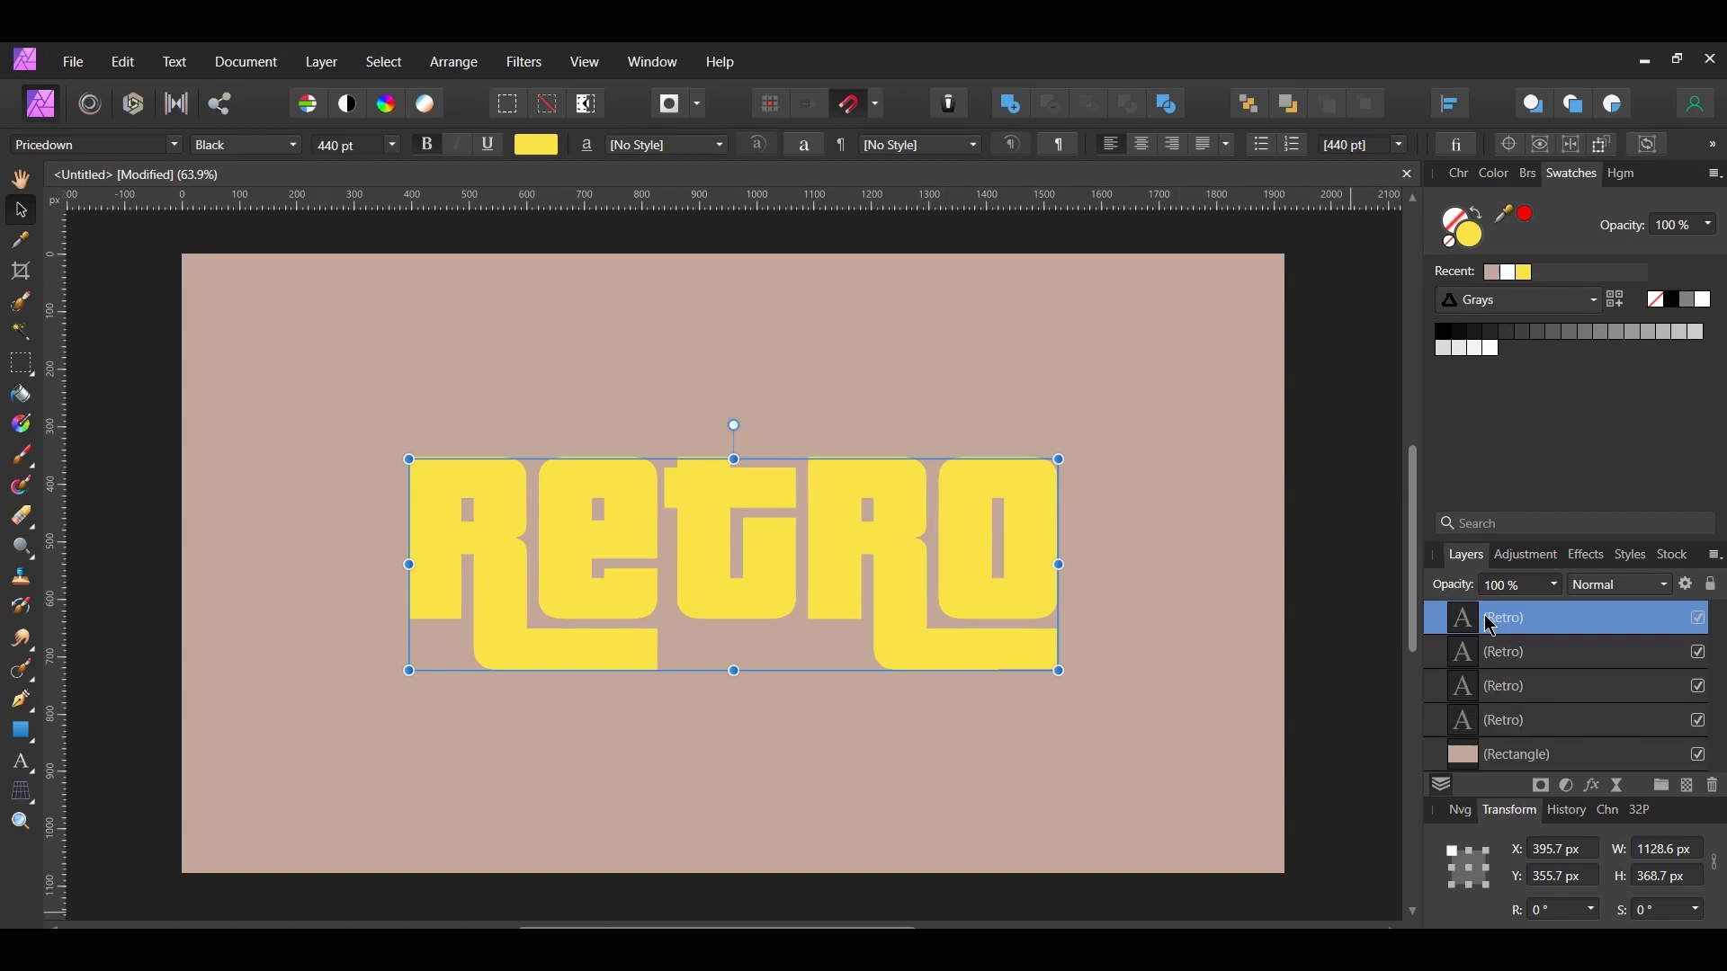
Rename the top Retro copy to 'Green'
{"action": "double_click", "coordinate": [1515, 620]}
{"action": "type", "text": "Green"}
{"action": "key", "text": "Return"}
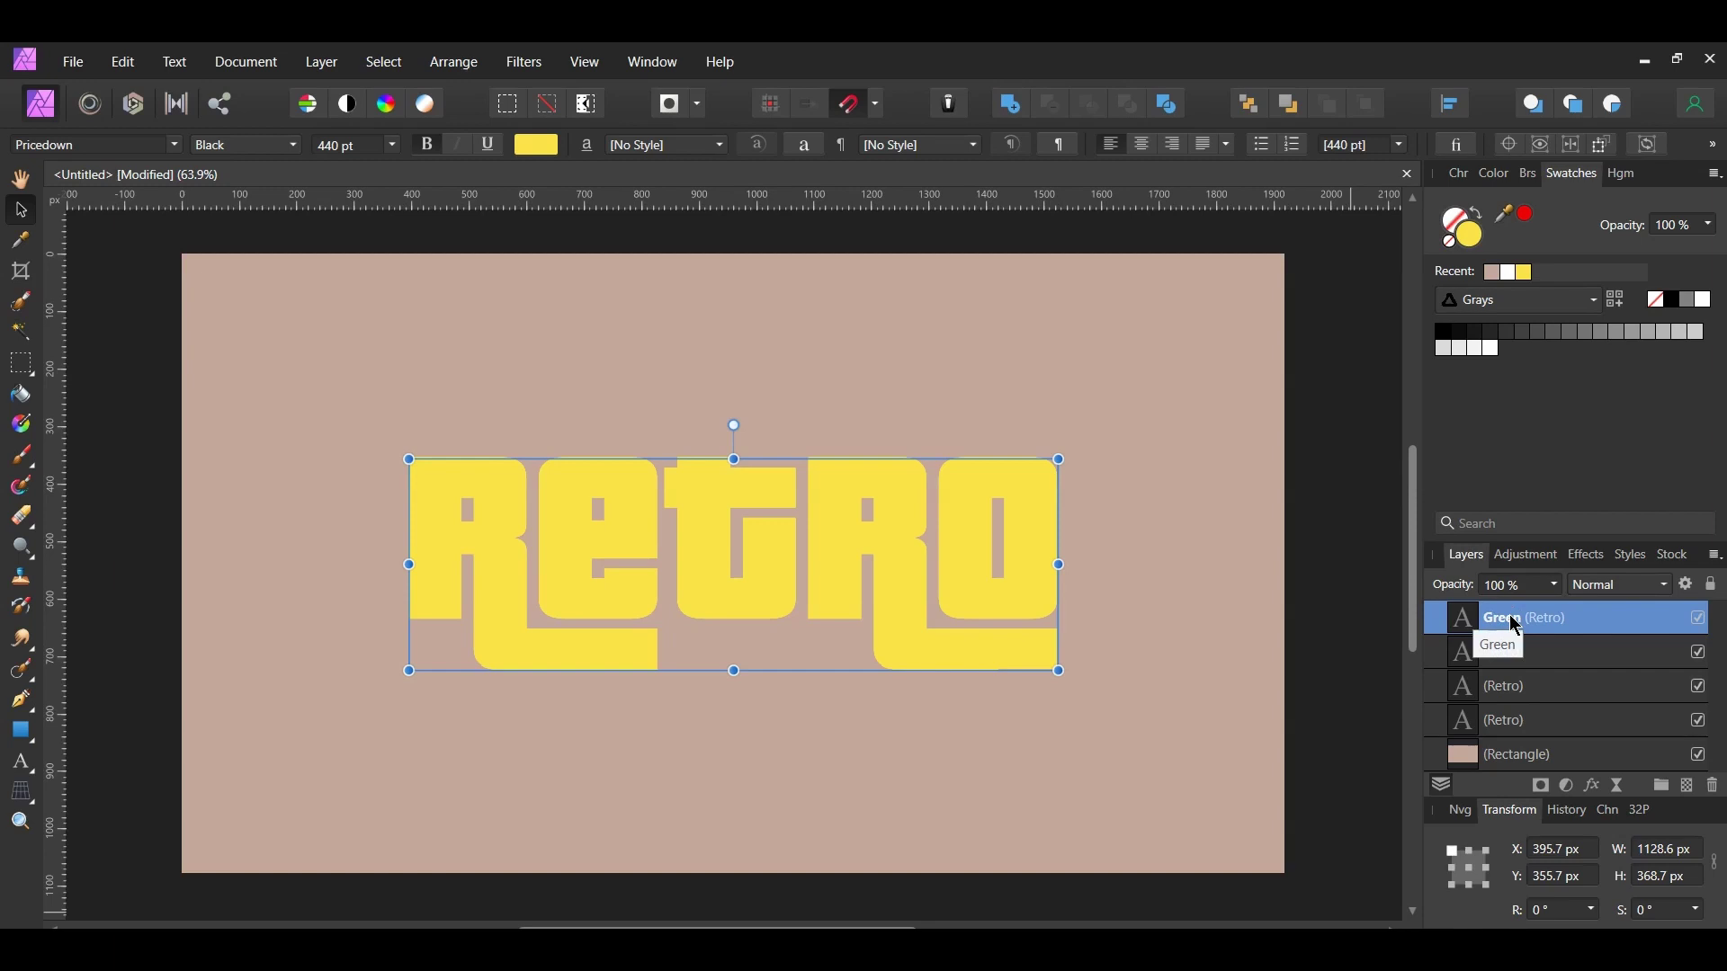
Give the Green copy a 5 px Outline effect in green #00BD75
{"action": "left_click", "coordinate": [1592, 786]}
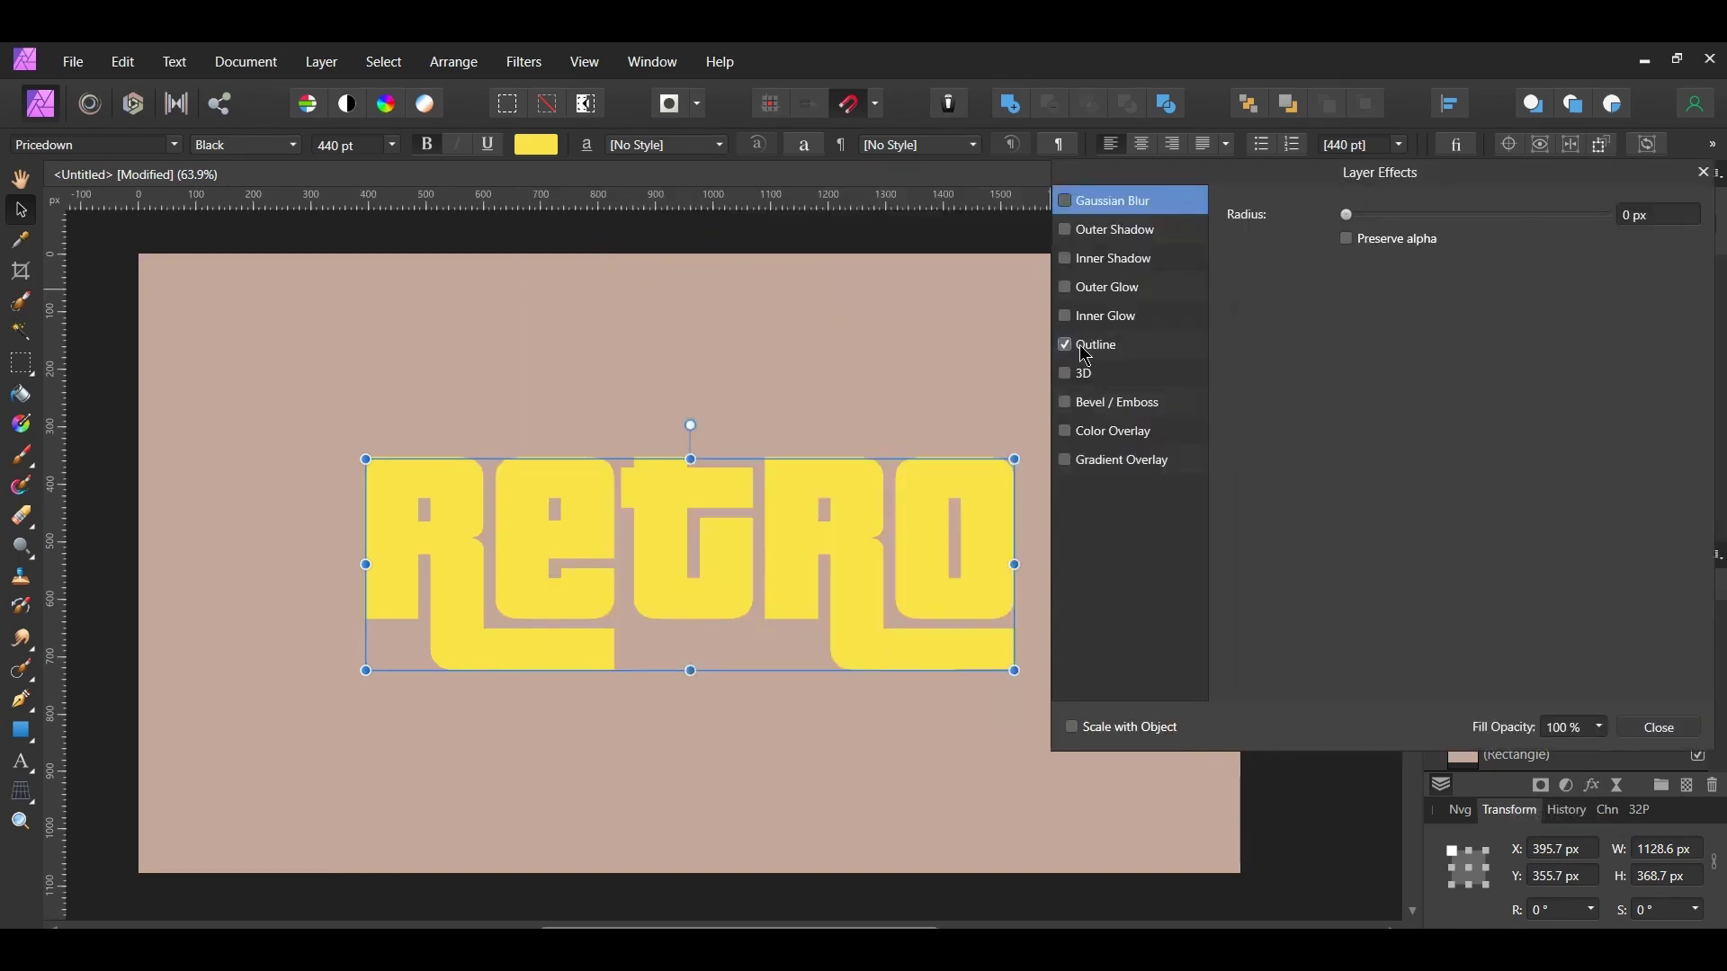
{"action": "left_click", "coordinate": [1091, 349]}
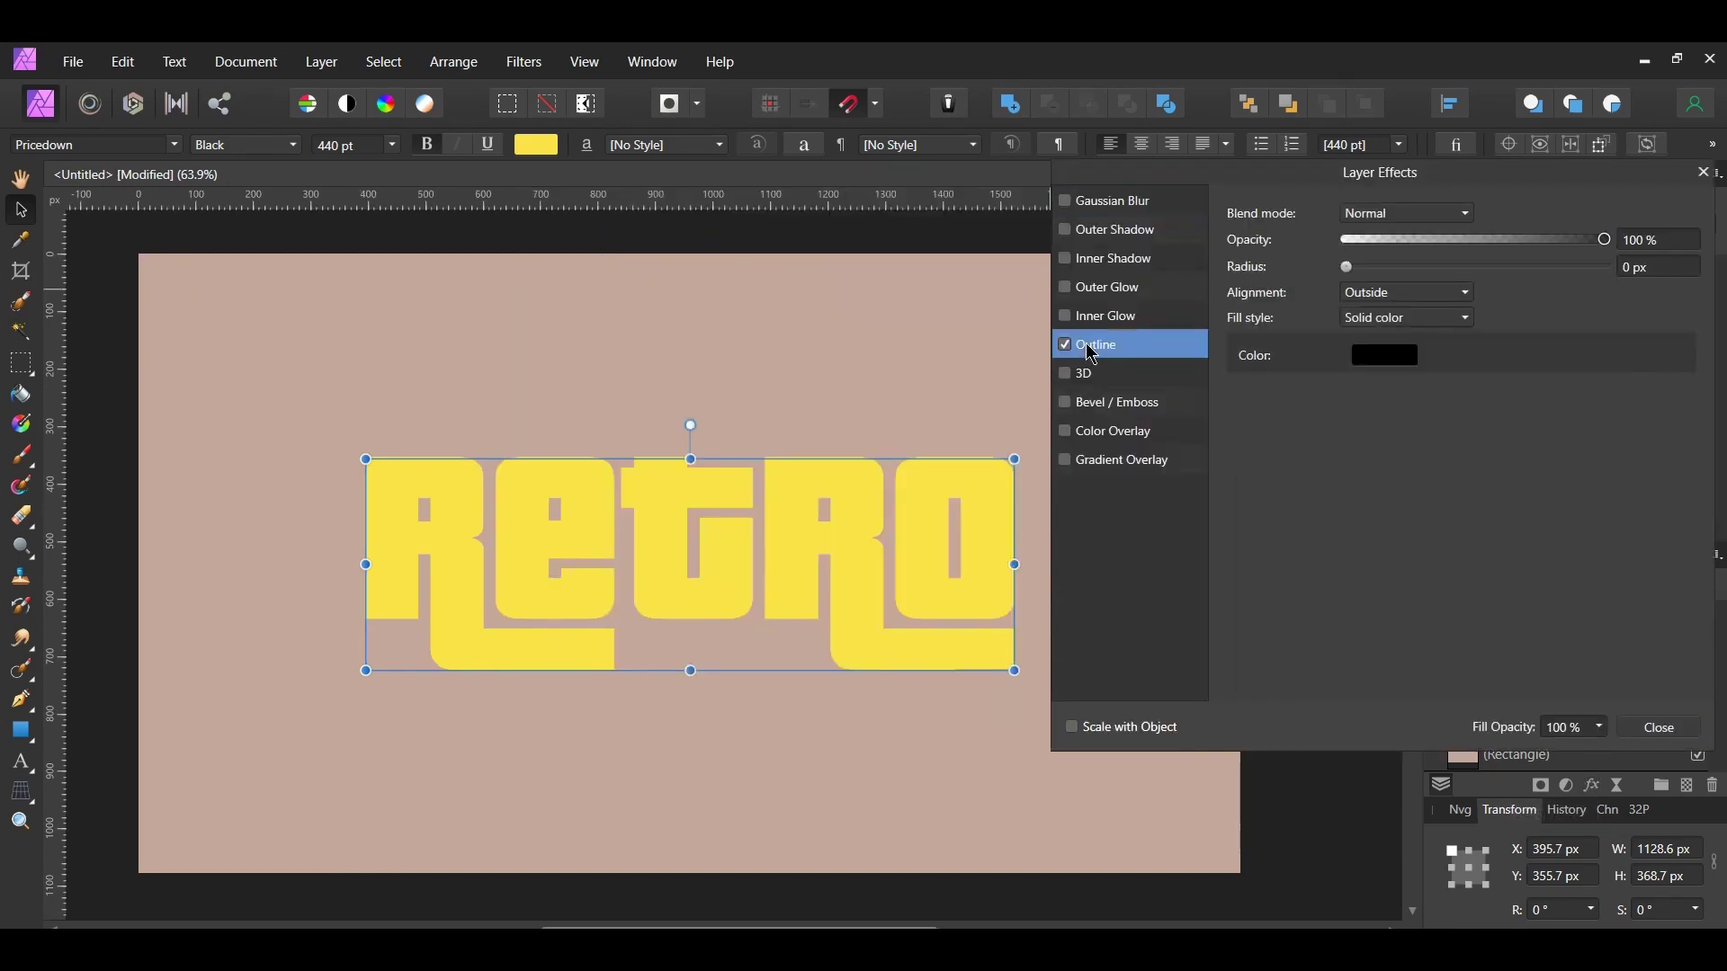
{"action": "left_click", "coordinate": [1392, 357]}
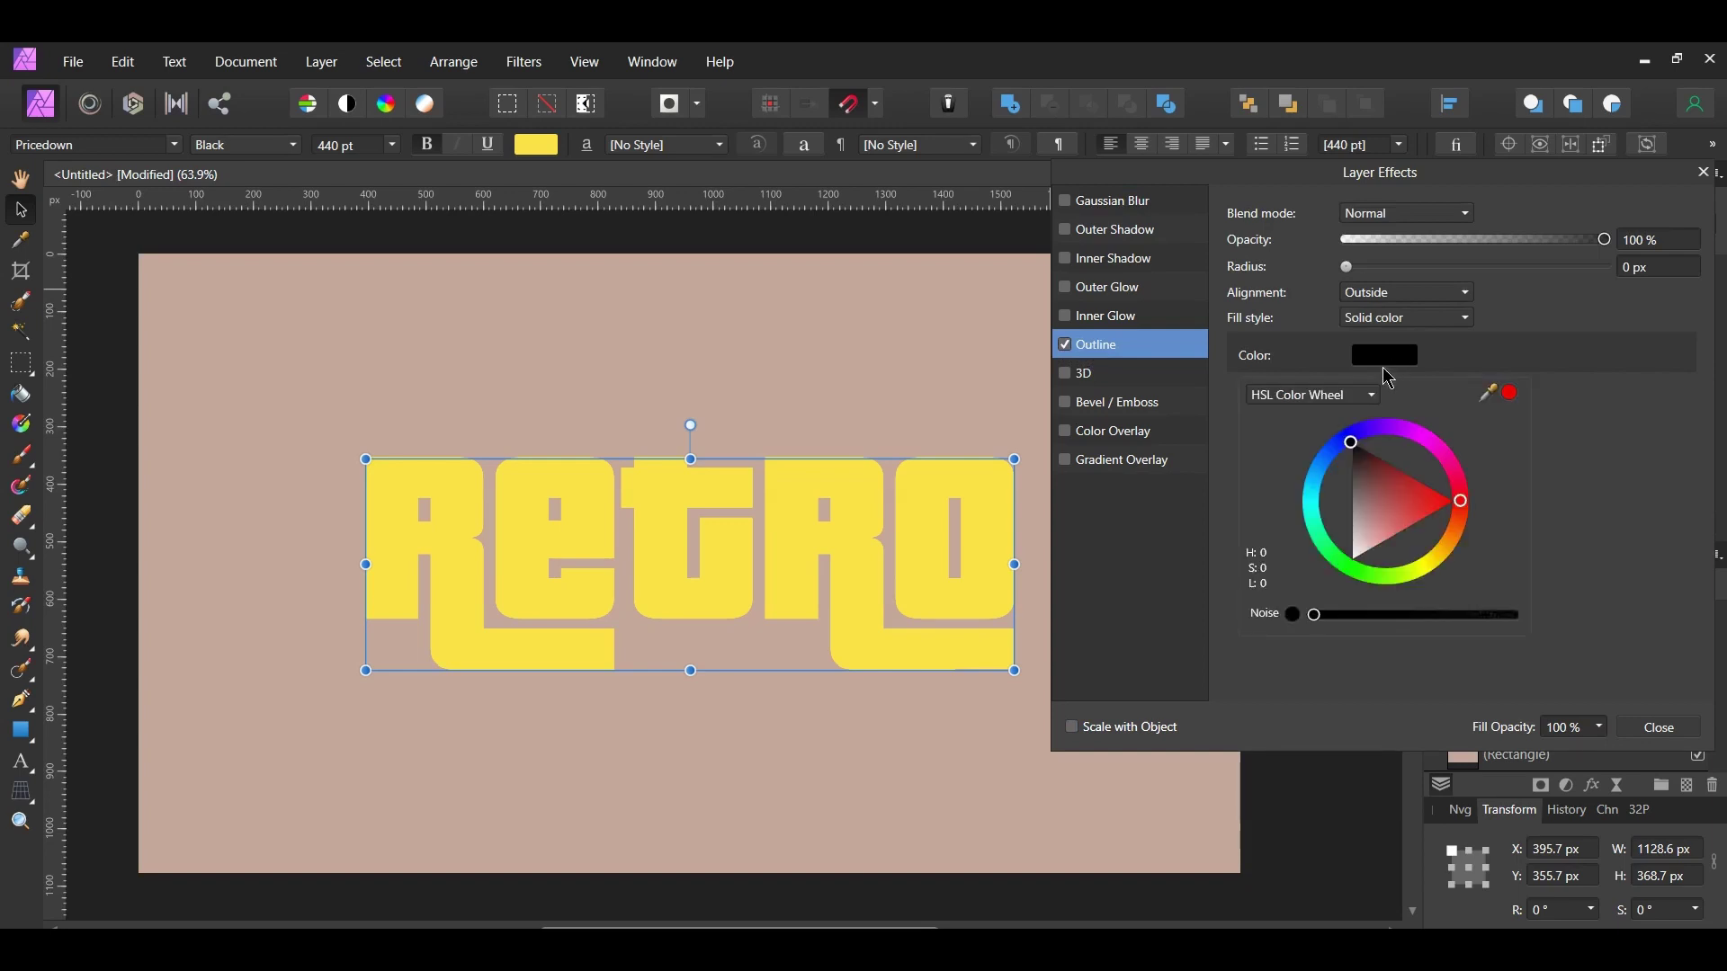
{"action": "left_click", "coordinate": [1366, 397]}
{"action": "left_click", "coordinate": [1346, 454]}
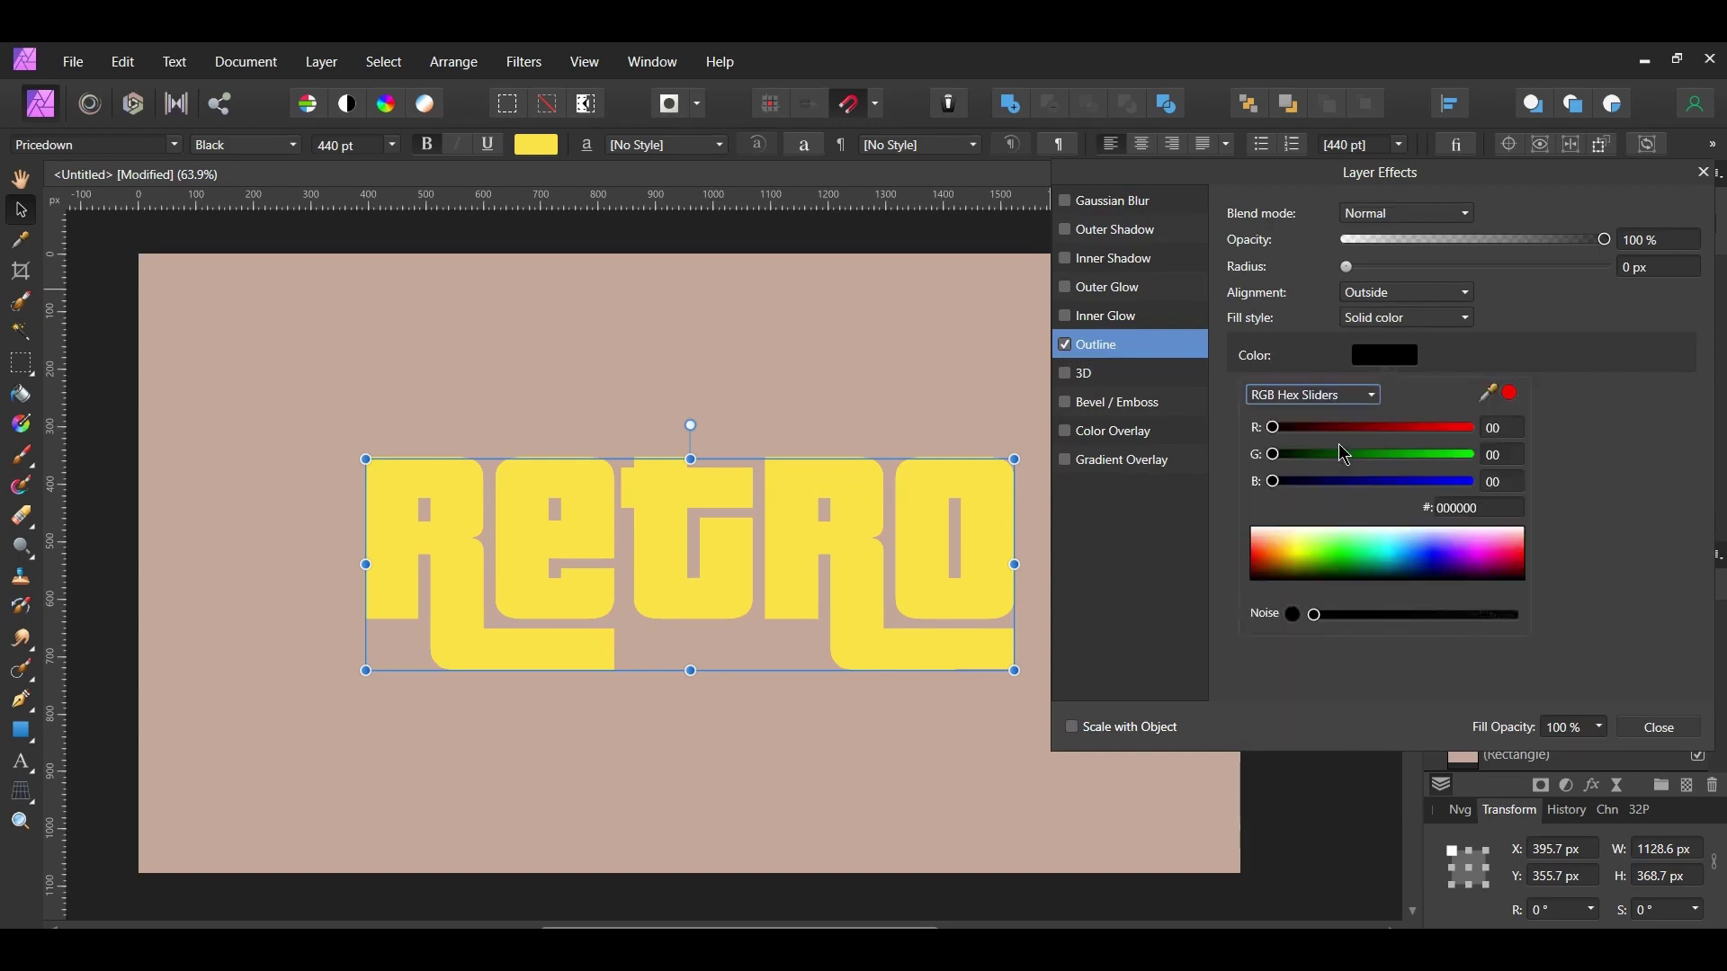
{"action": "left_click", "coordinate": [1491, 509]}
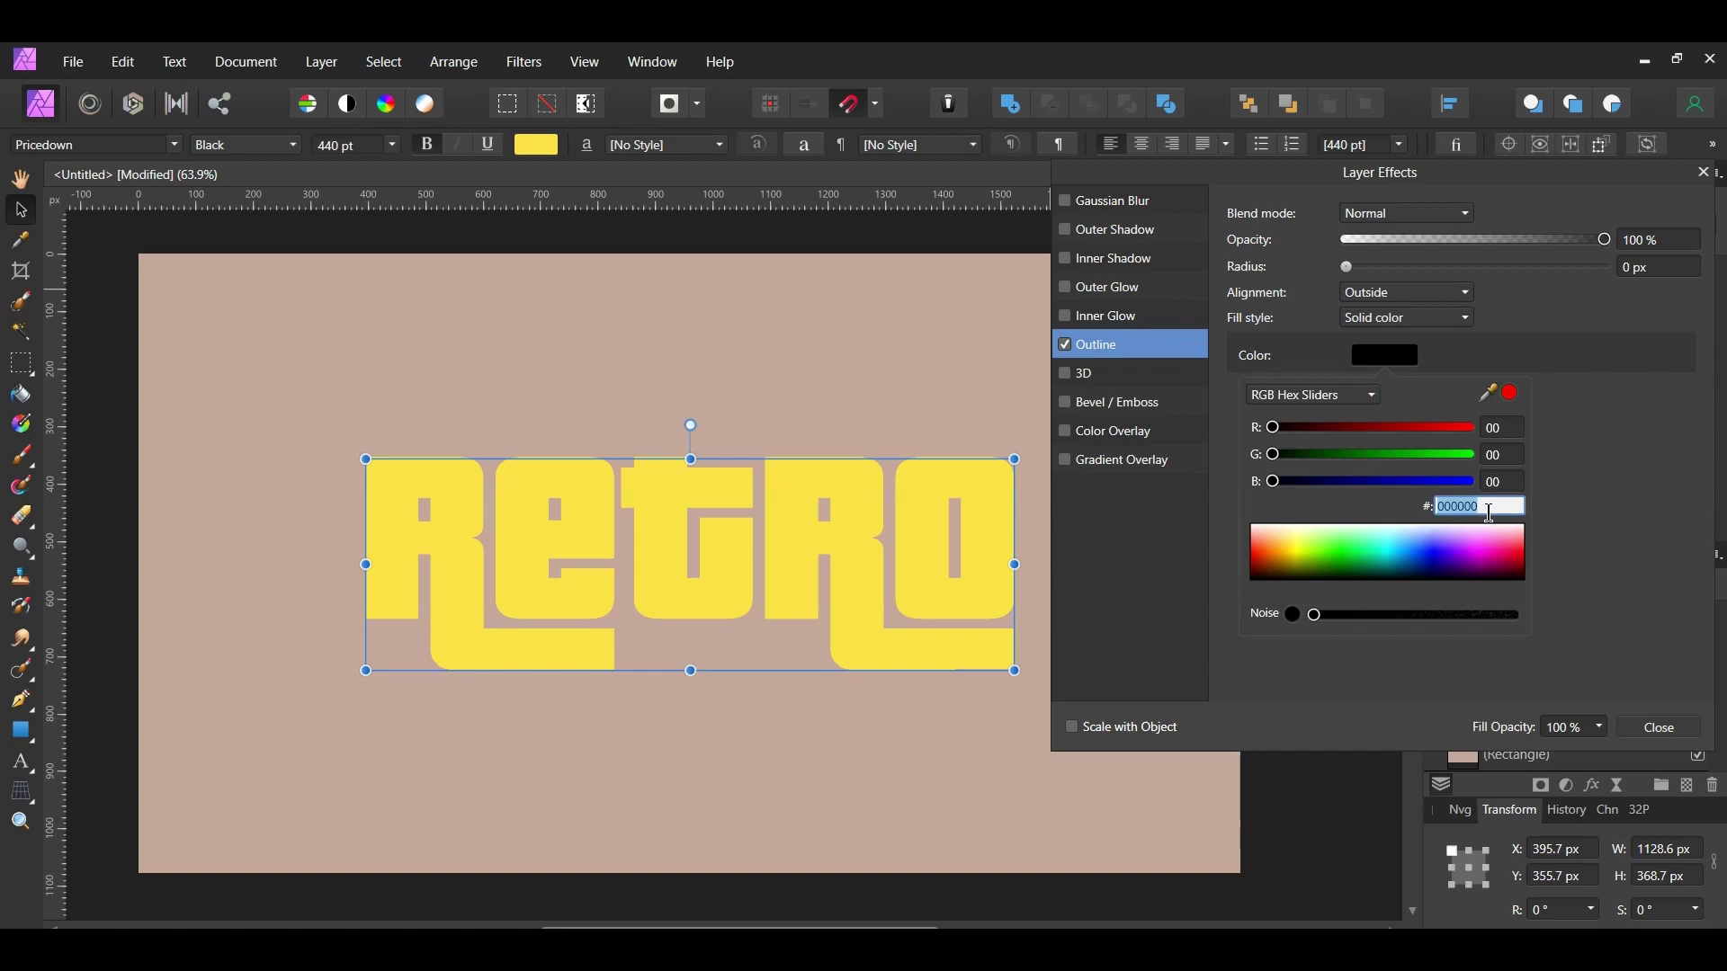
{"action": "type", "text": "00"}
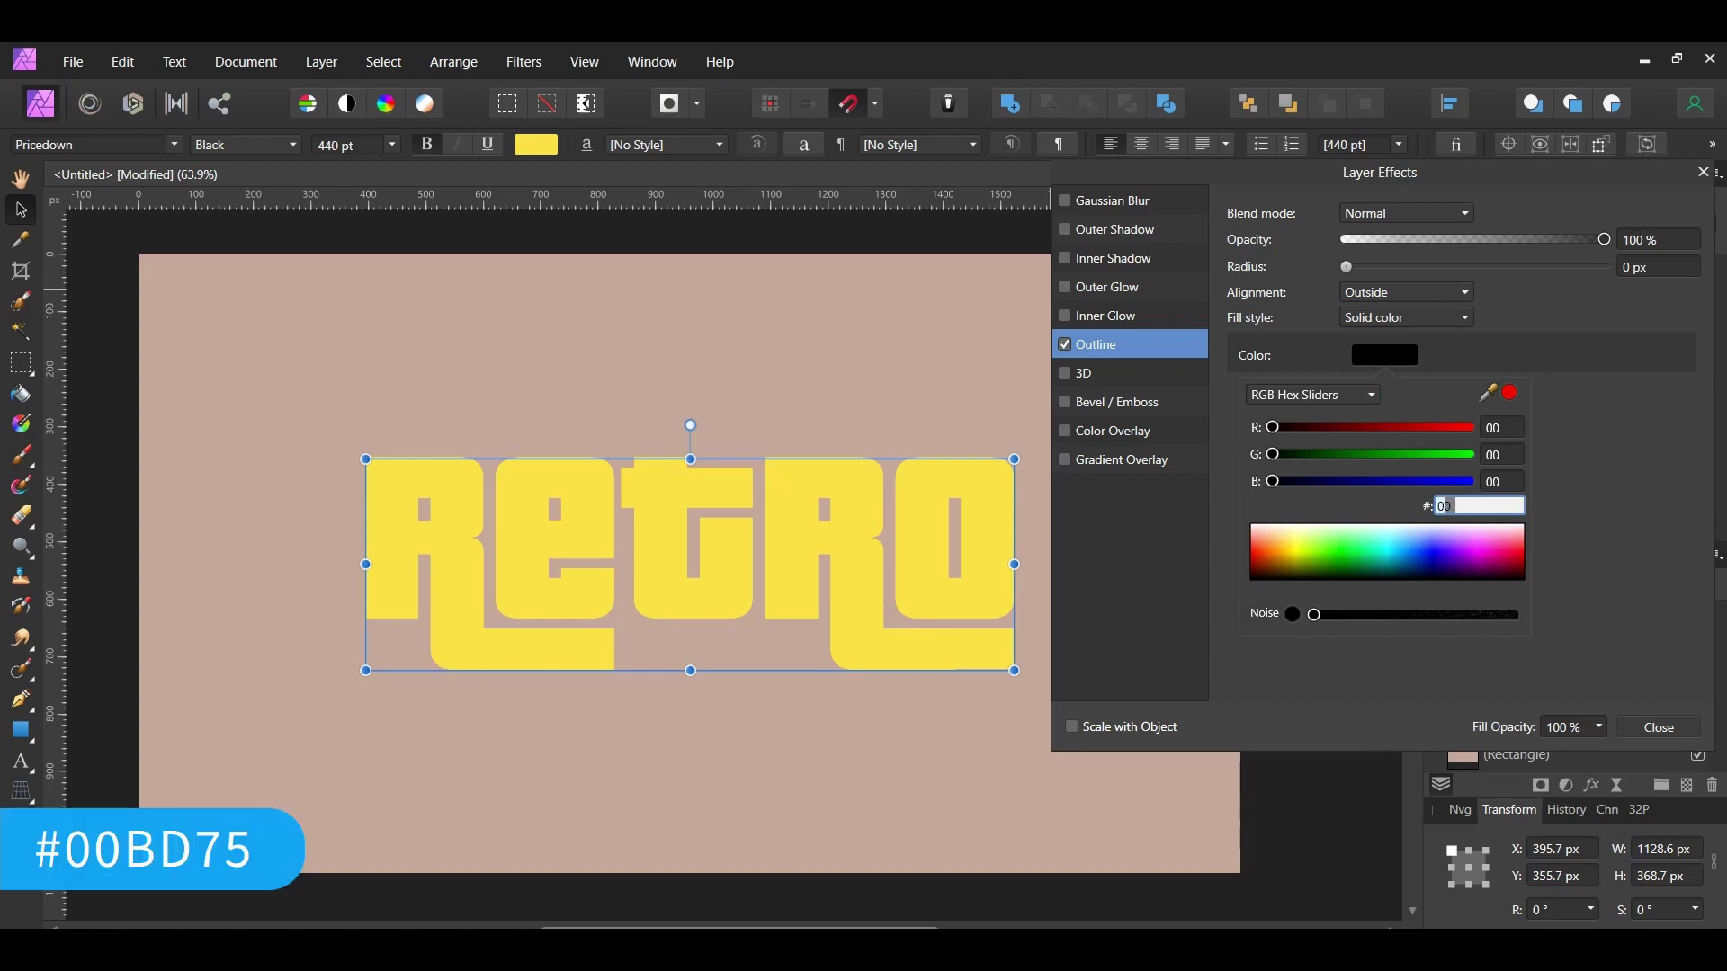
{"action": "type", "text": "bd75"}
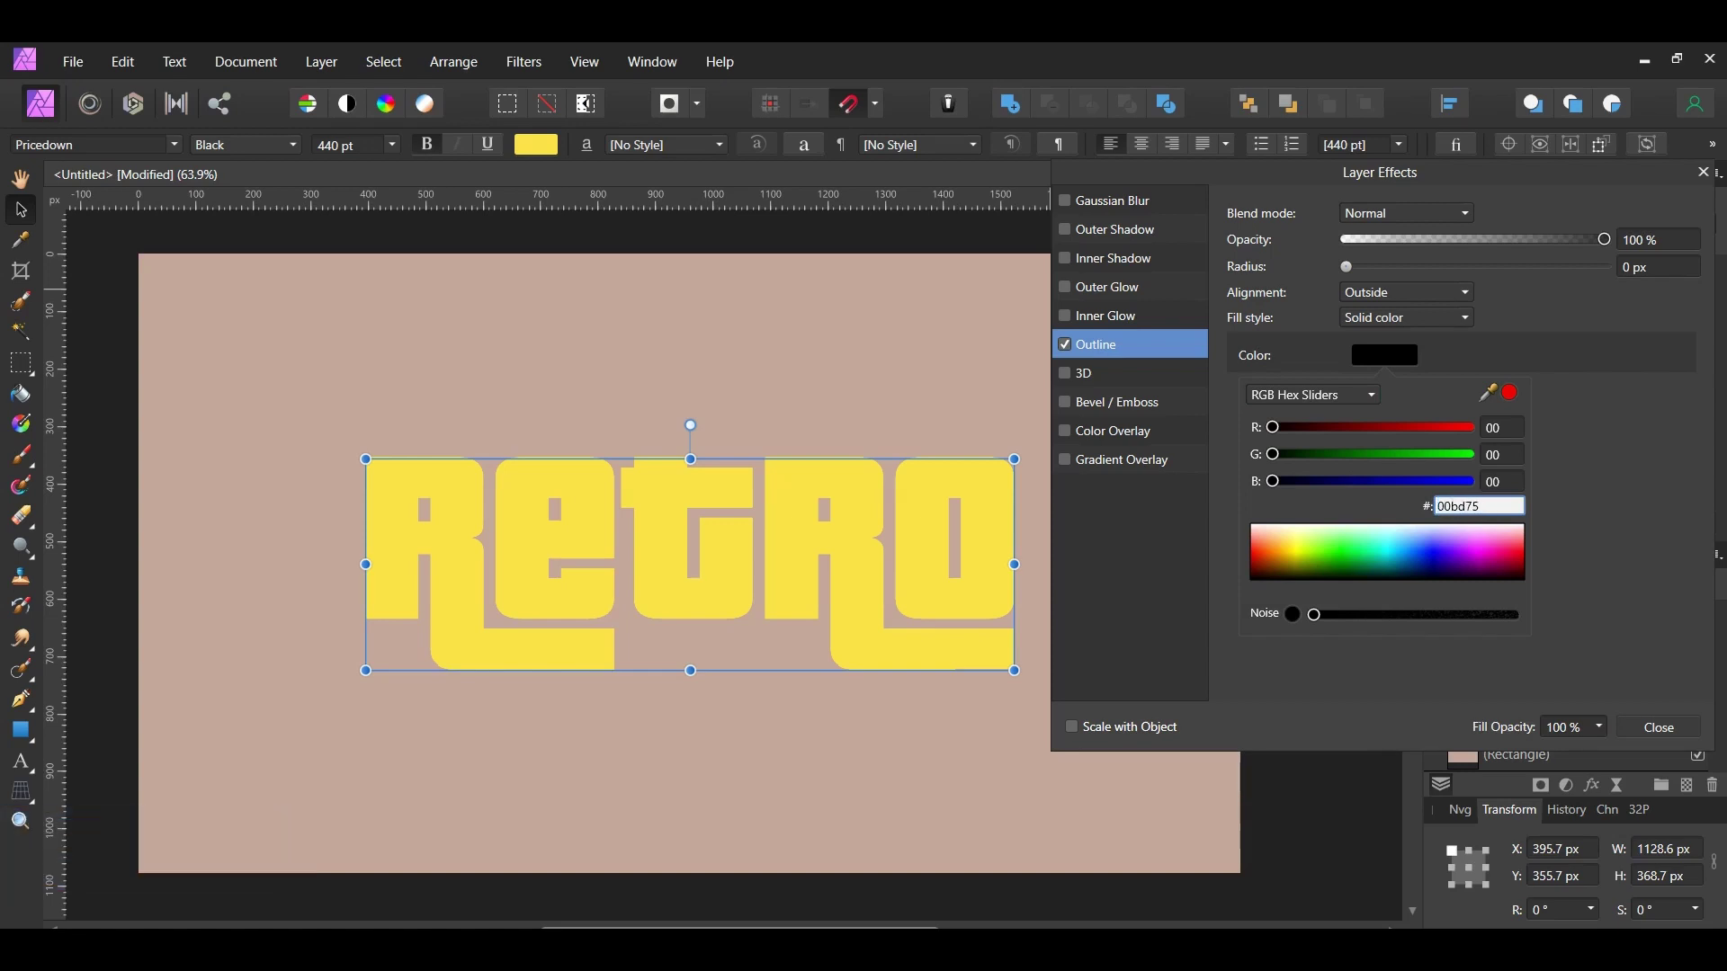
{"action": "key", "text": "Return"}
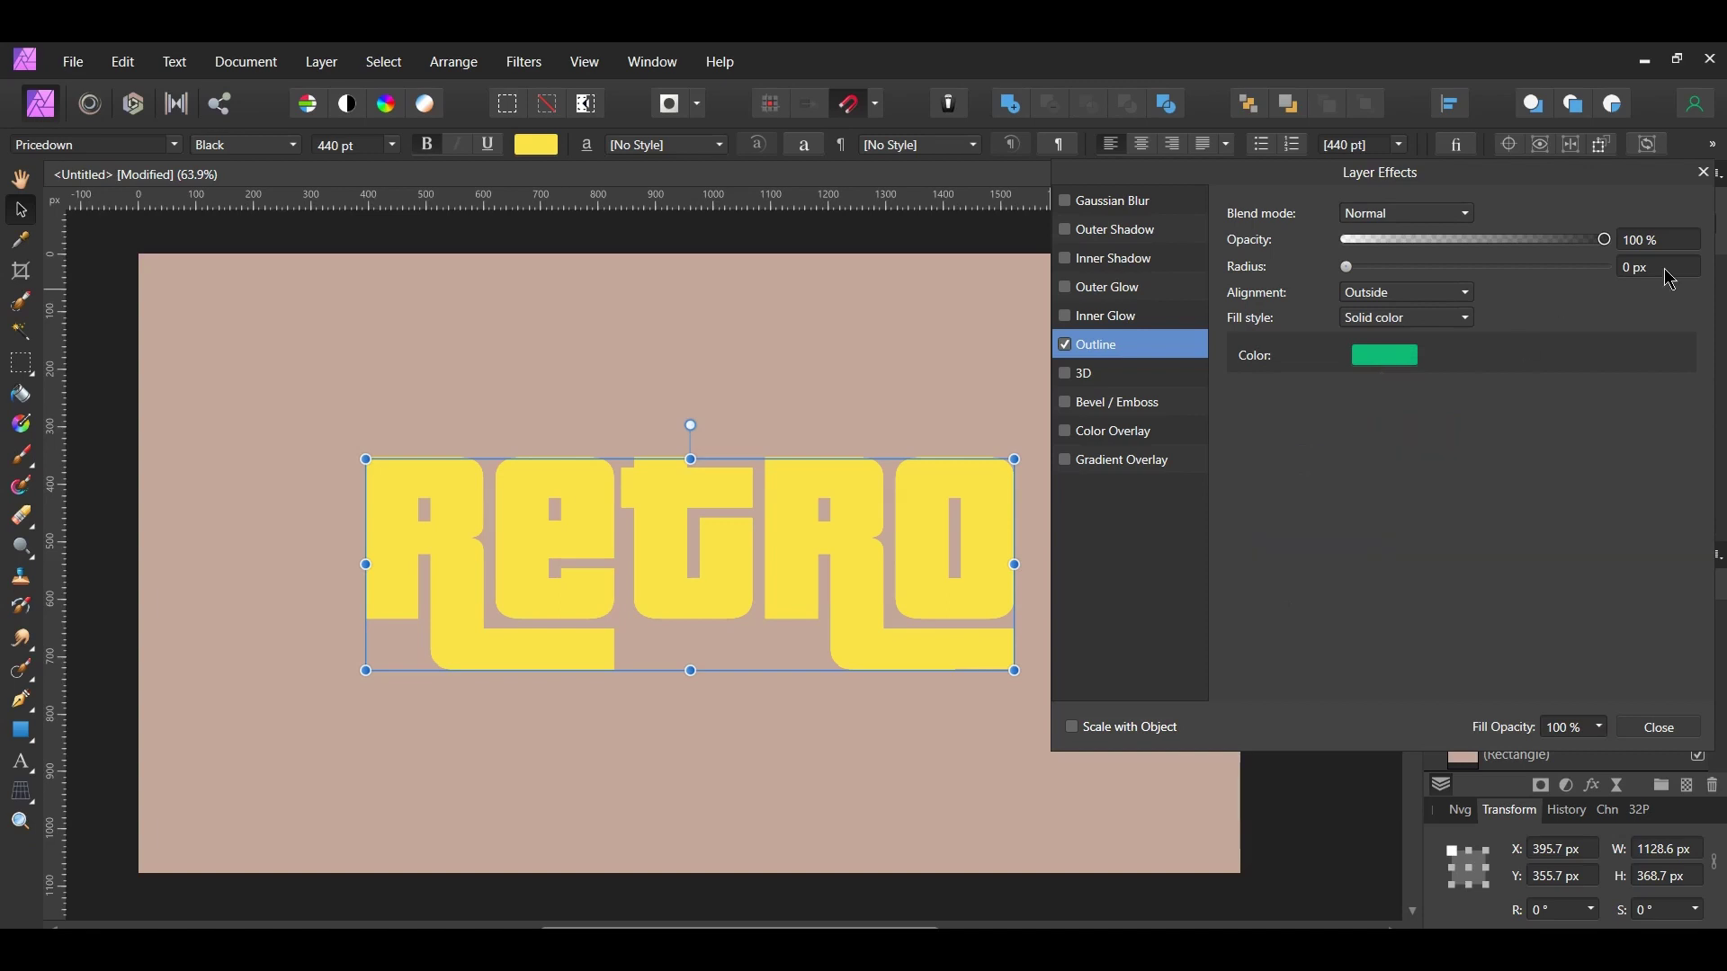
{"action": "left_click", "coordinate": [1660, 266]}
{"action": "type", "text": "5"}
{"action": "key", "text": "Return"}
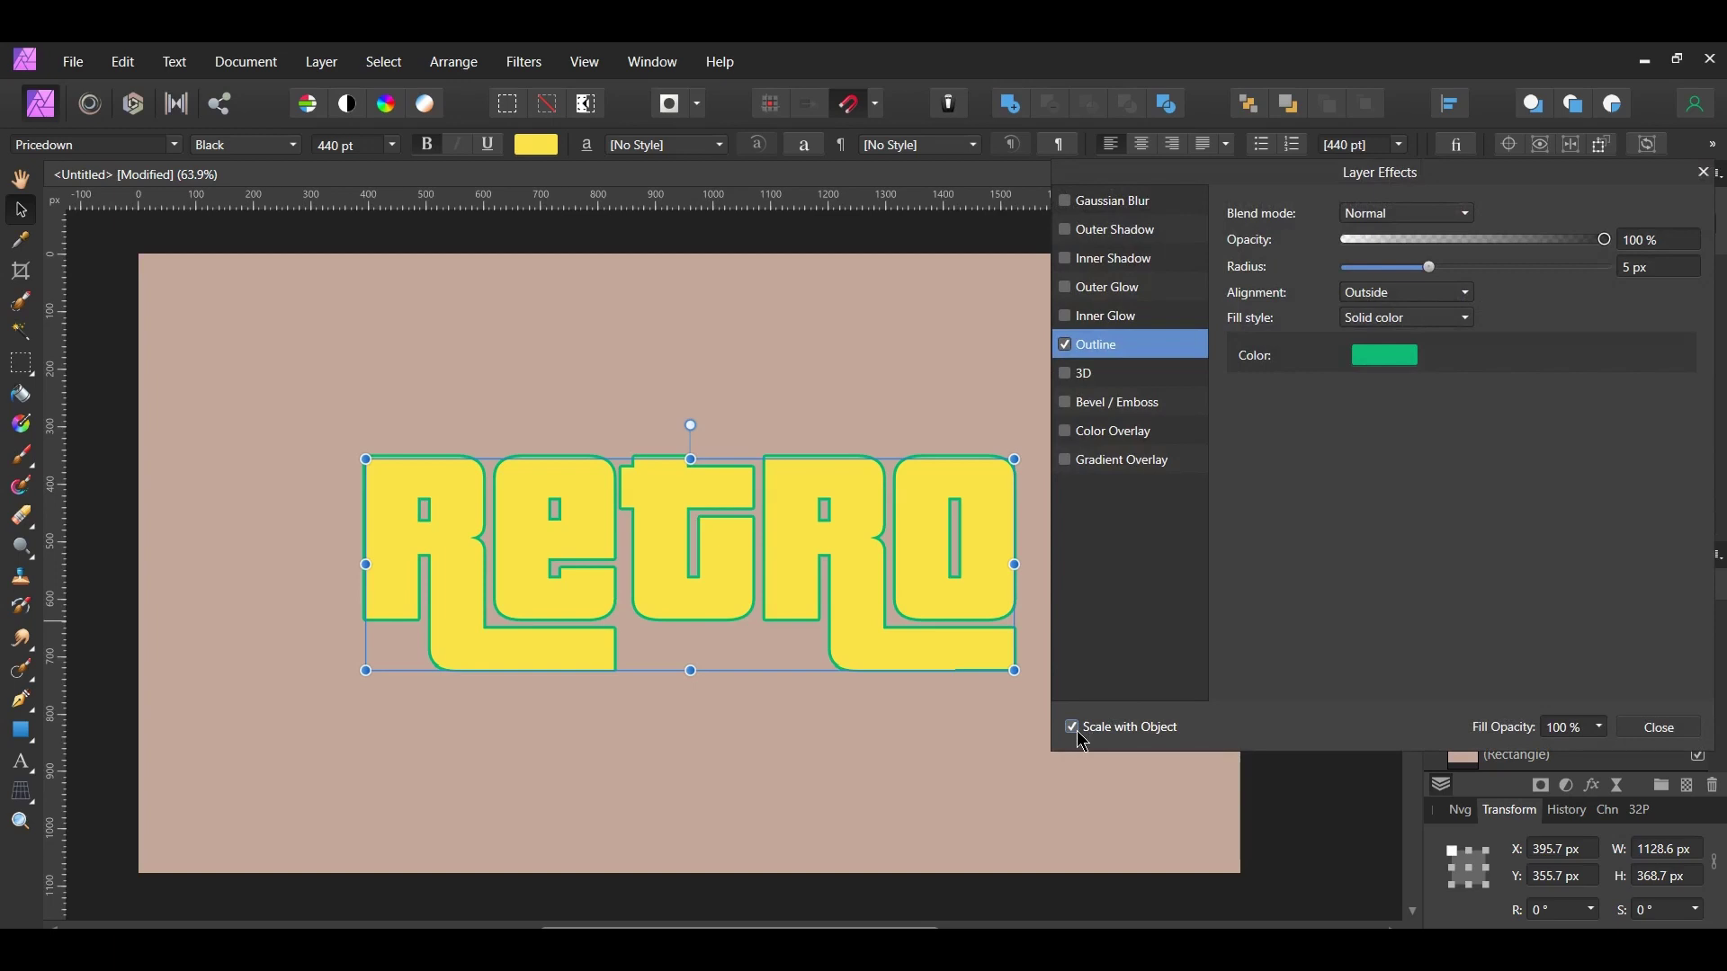
{"action": "left_click", "coordinate": [1684, 729]}
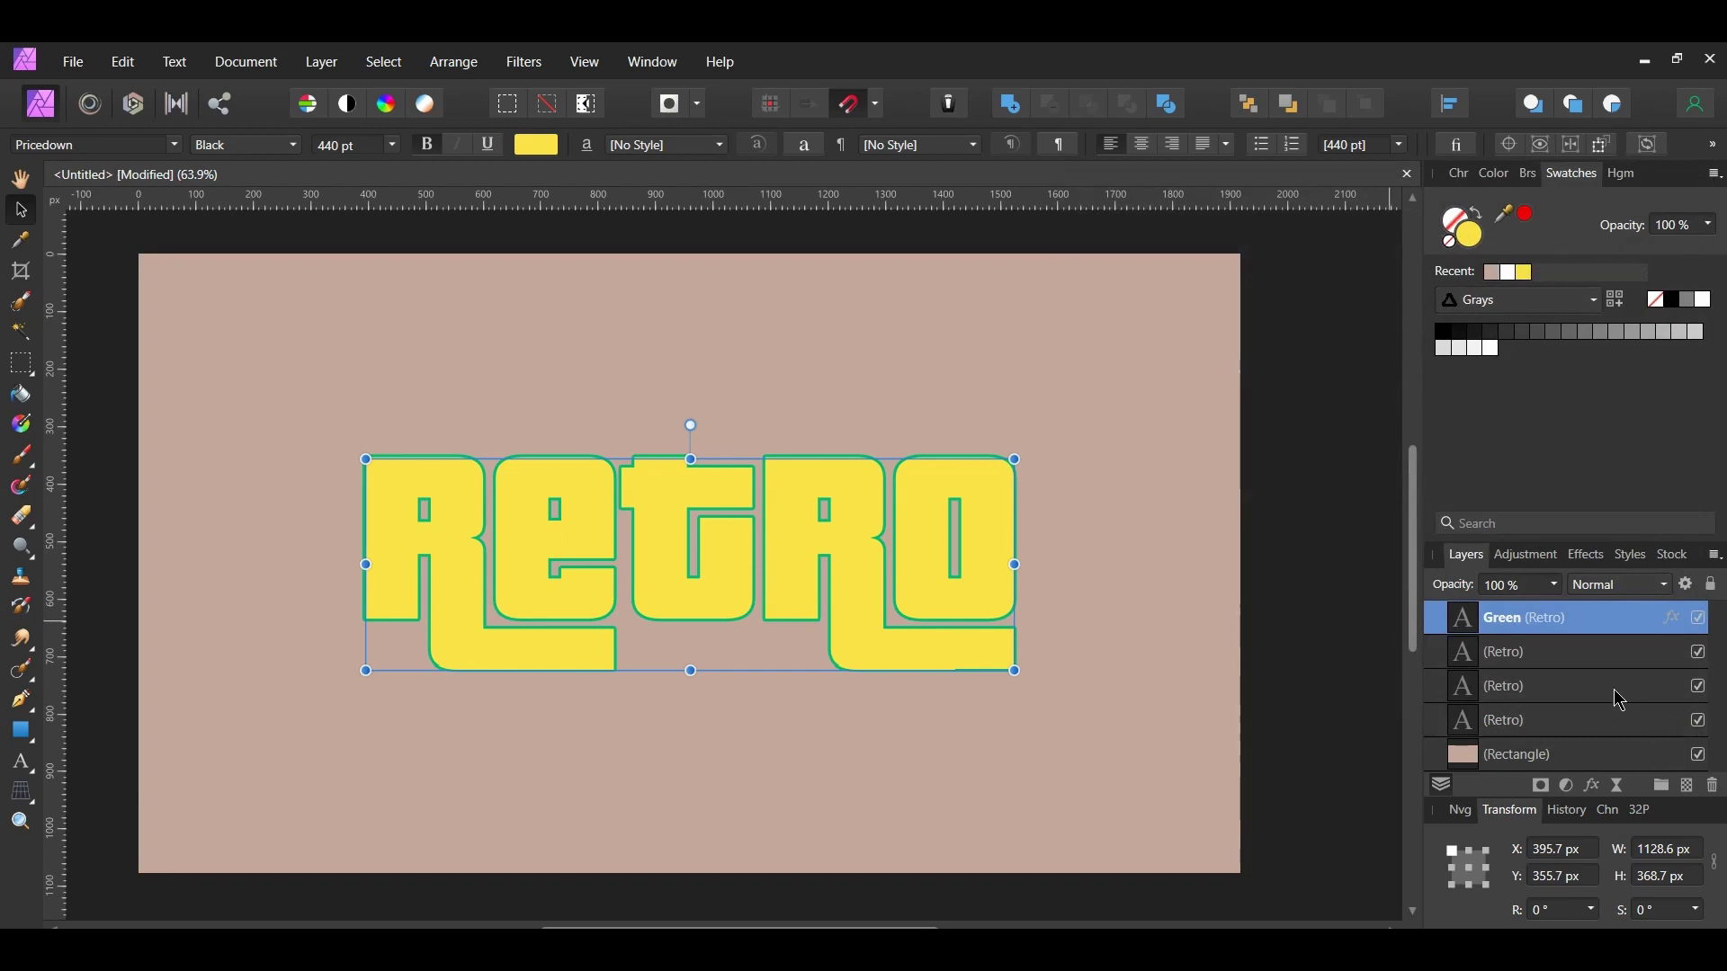
Select the second Retro copy and rename it 'Pink'
{"action": "left_click", "coordinate": [1541, 661]}
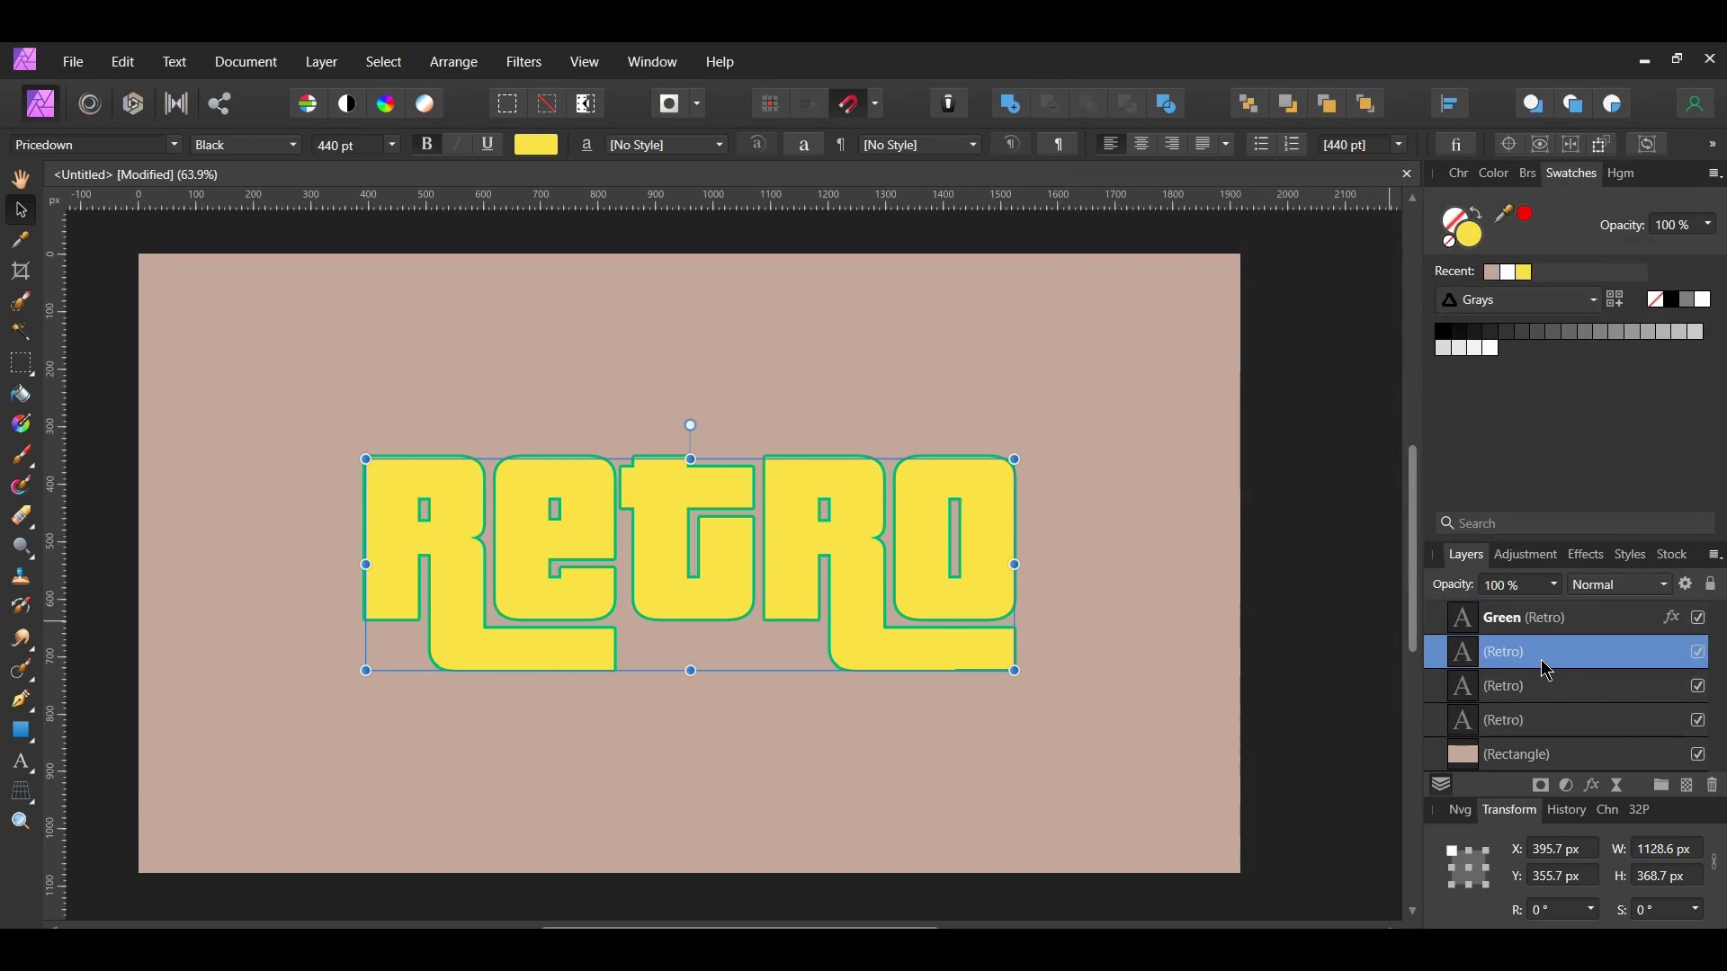
{"action": "double_click", "coordinate": [1542, 662]}
{"action": "type", "text": "Pink"}
{"action": "key", "text": "Return"}
Add a 10 px pink #DD367C Outline to Pink that scales with the object
{"action": "left_click", "coordinate": [1592, 787]}
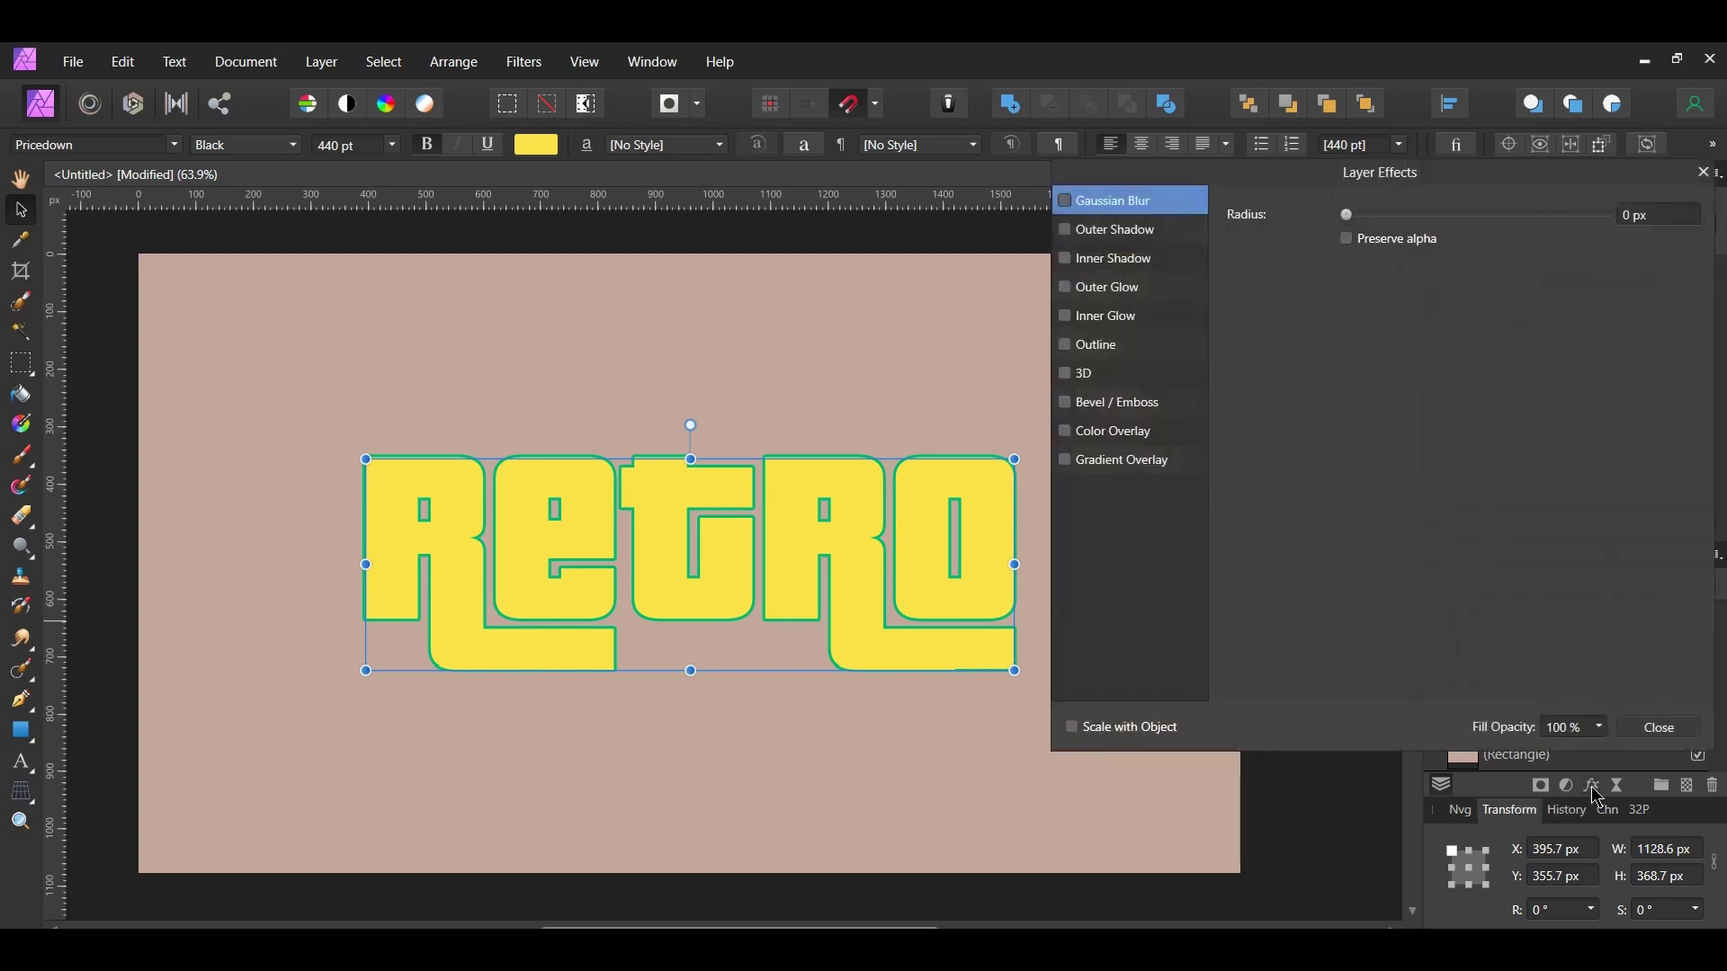
{"action": "left_click", "coordinate": [1131, 352]}
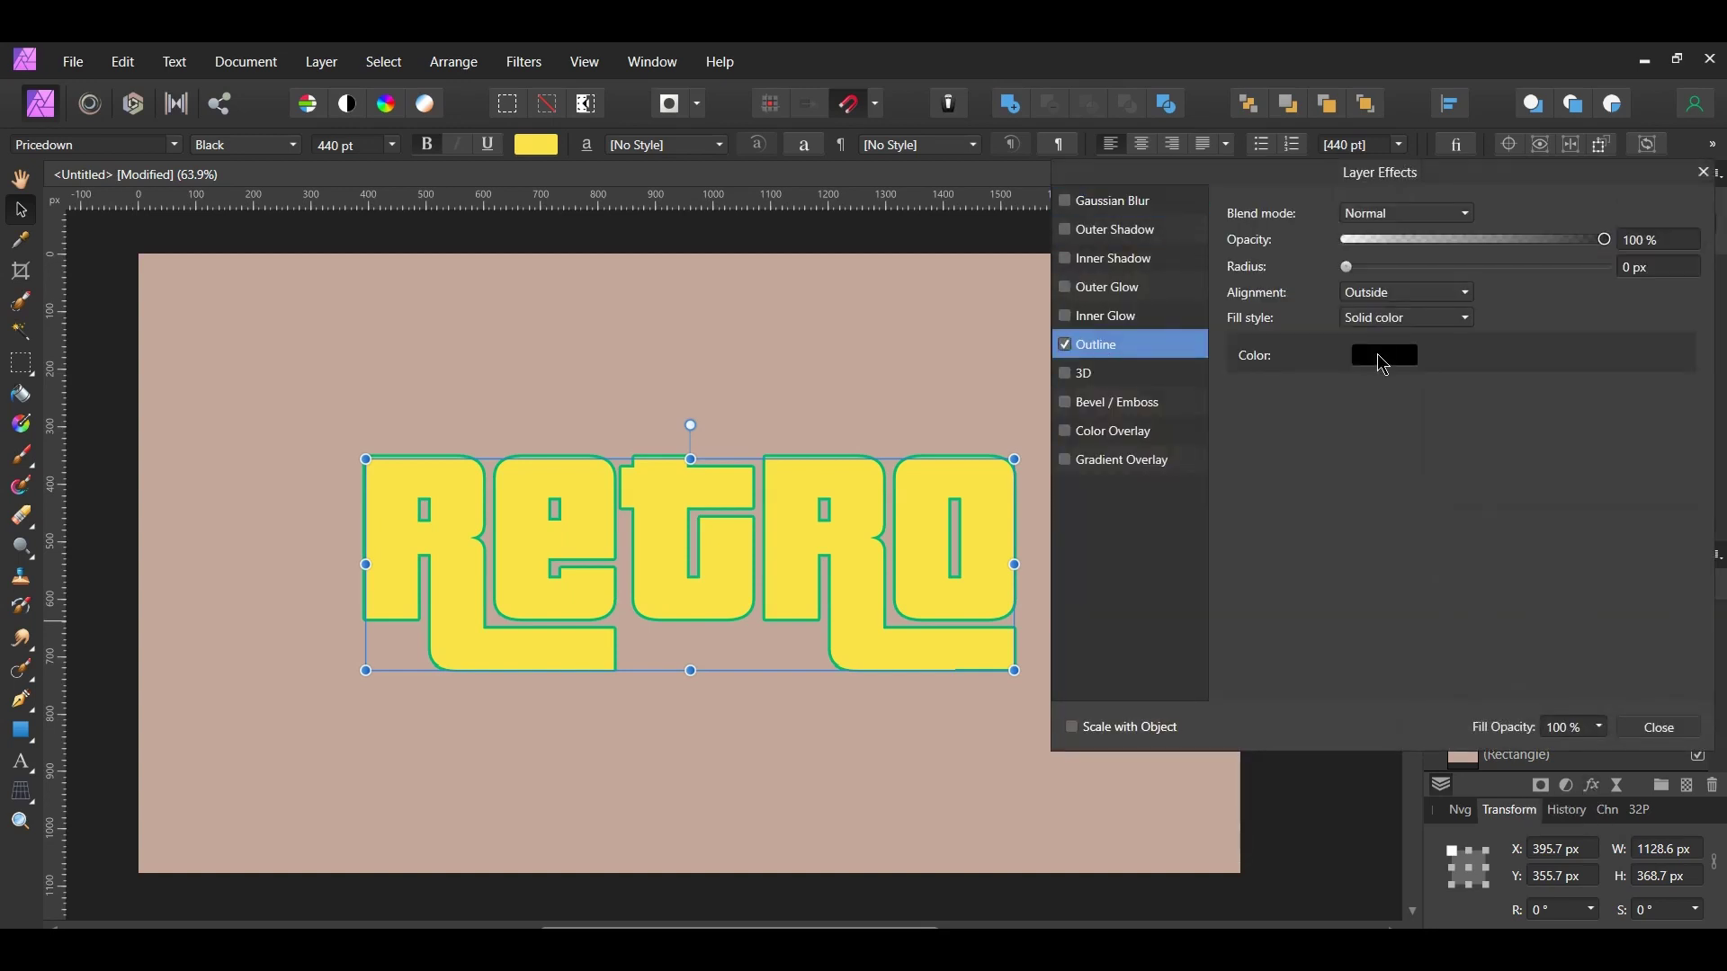
{"action": "left_click", "coordinate": [1384, 356]}
{"action": "left_click", "coordinate": [1480, 506]}
{"action": "type", "text": "dd"}
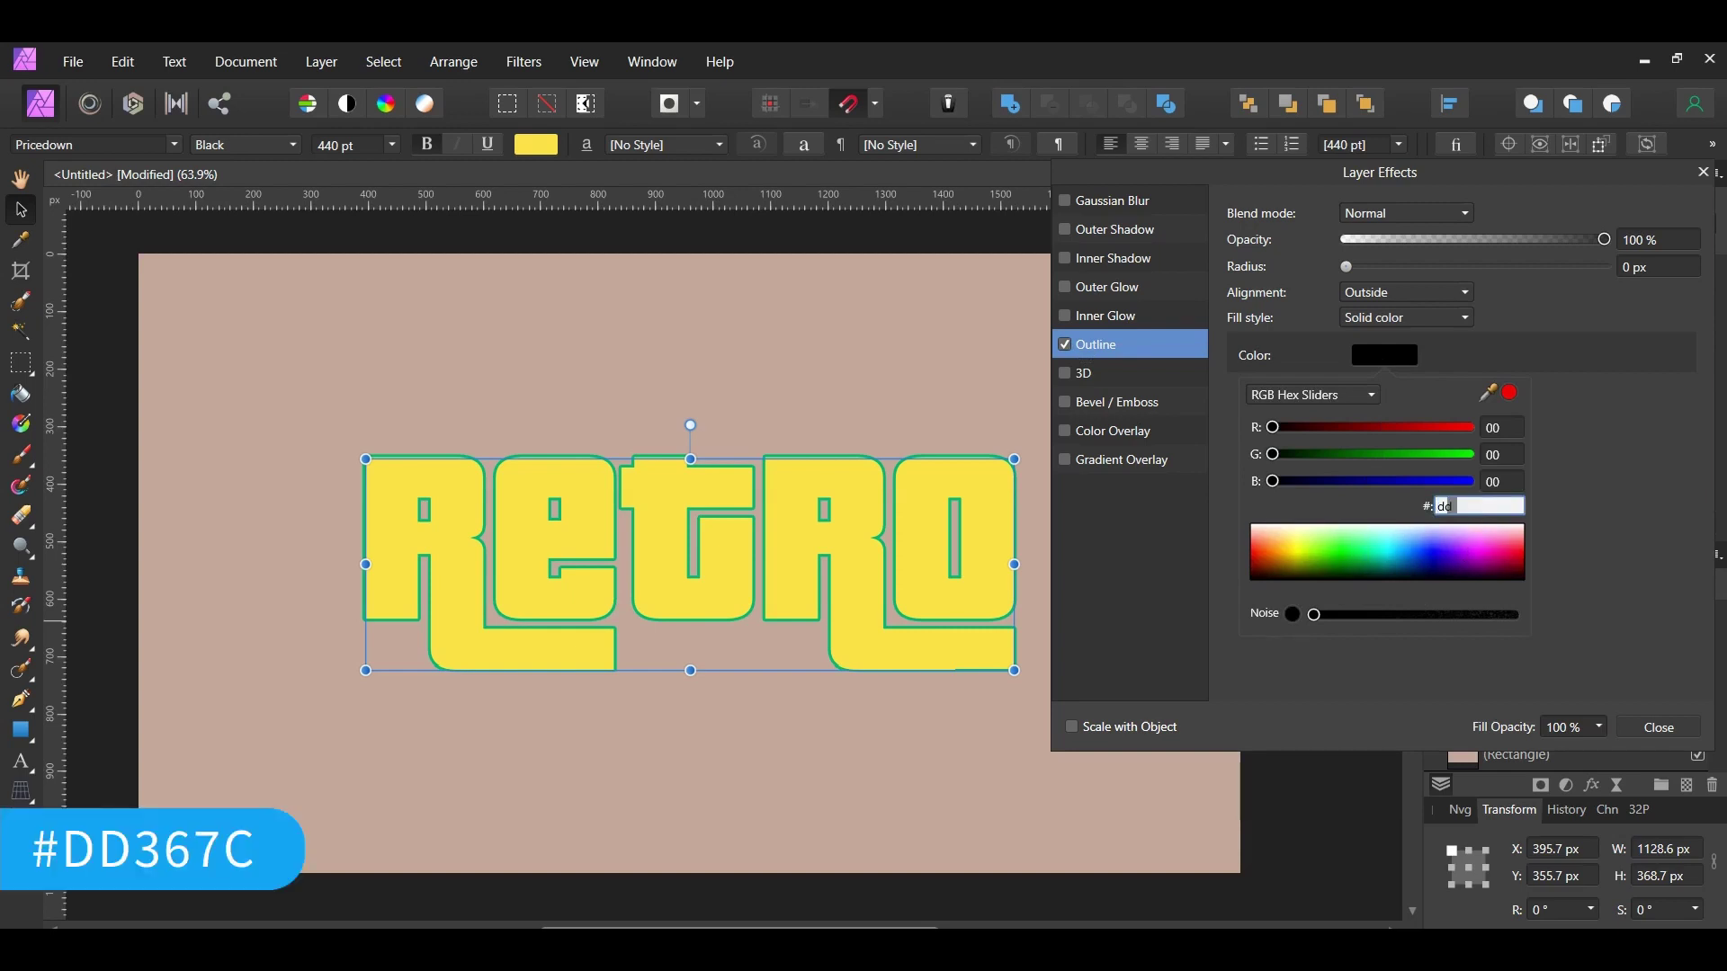
{"action": "type", "text": "367c"}
{"action": "key", "text": "Return"}
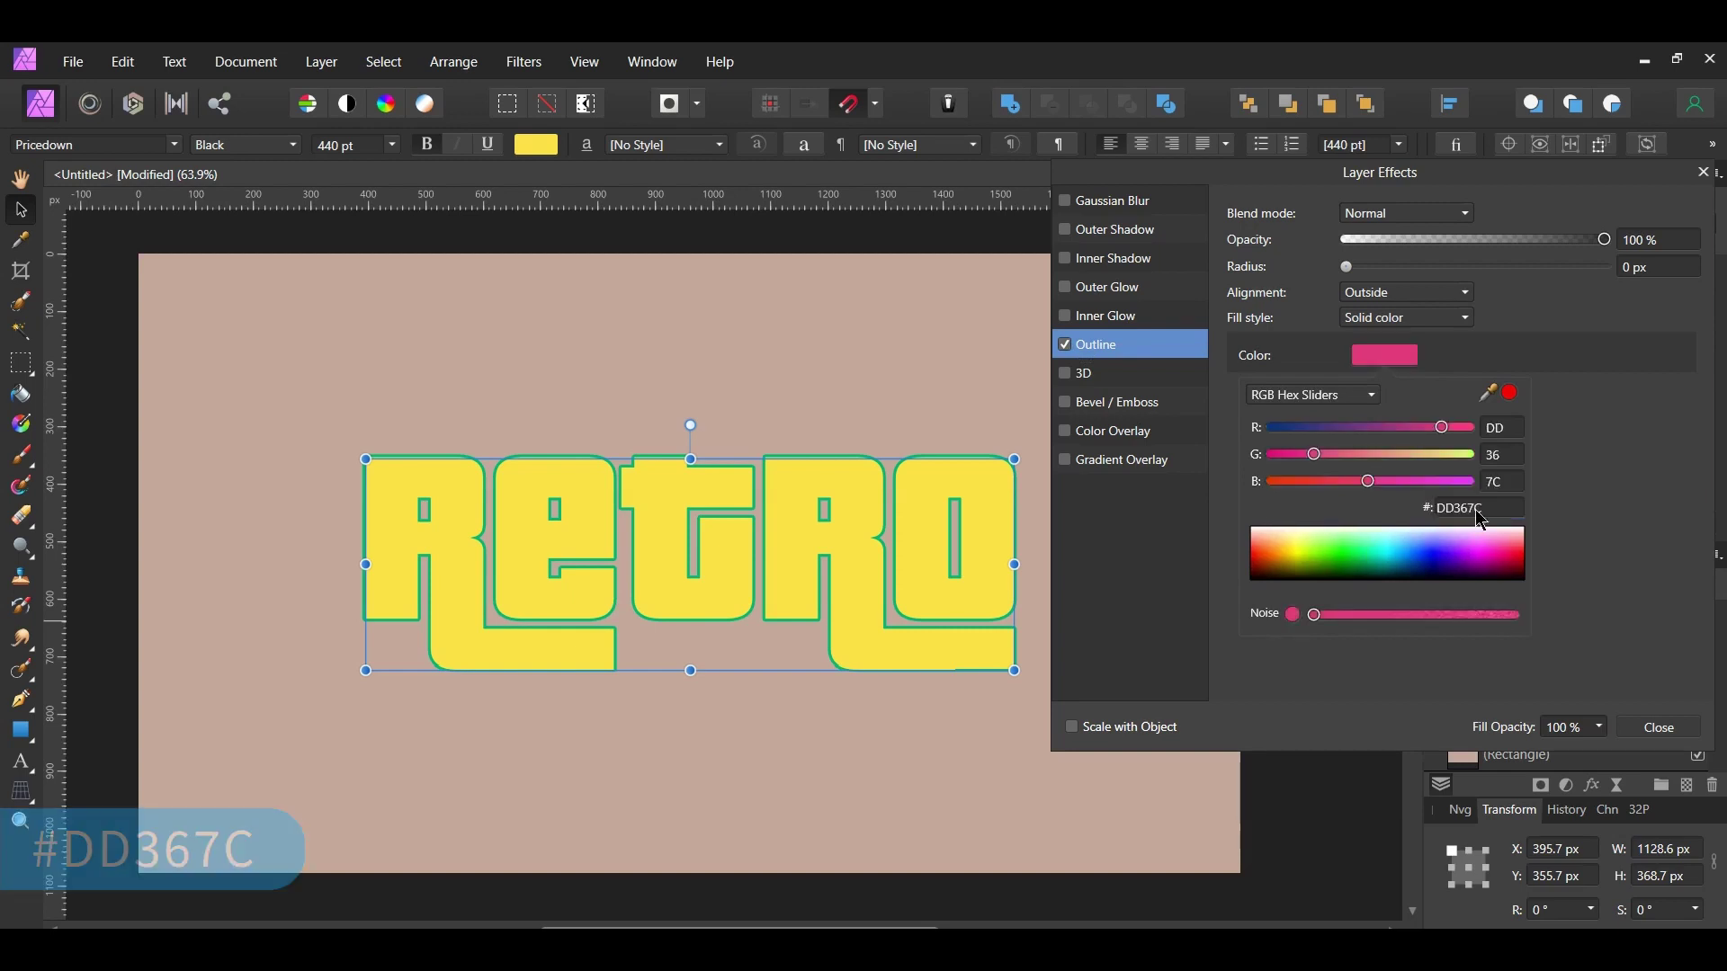
{"action": "left_click", "coordinate": [1664, 267]}
{"action": "type", "text": "10"}
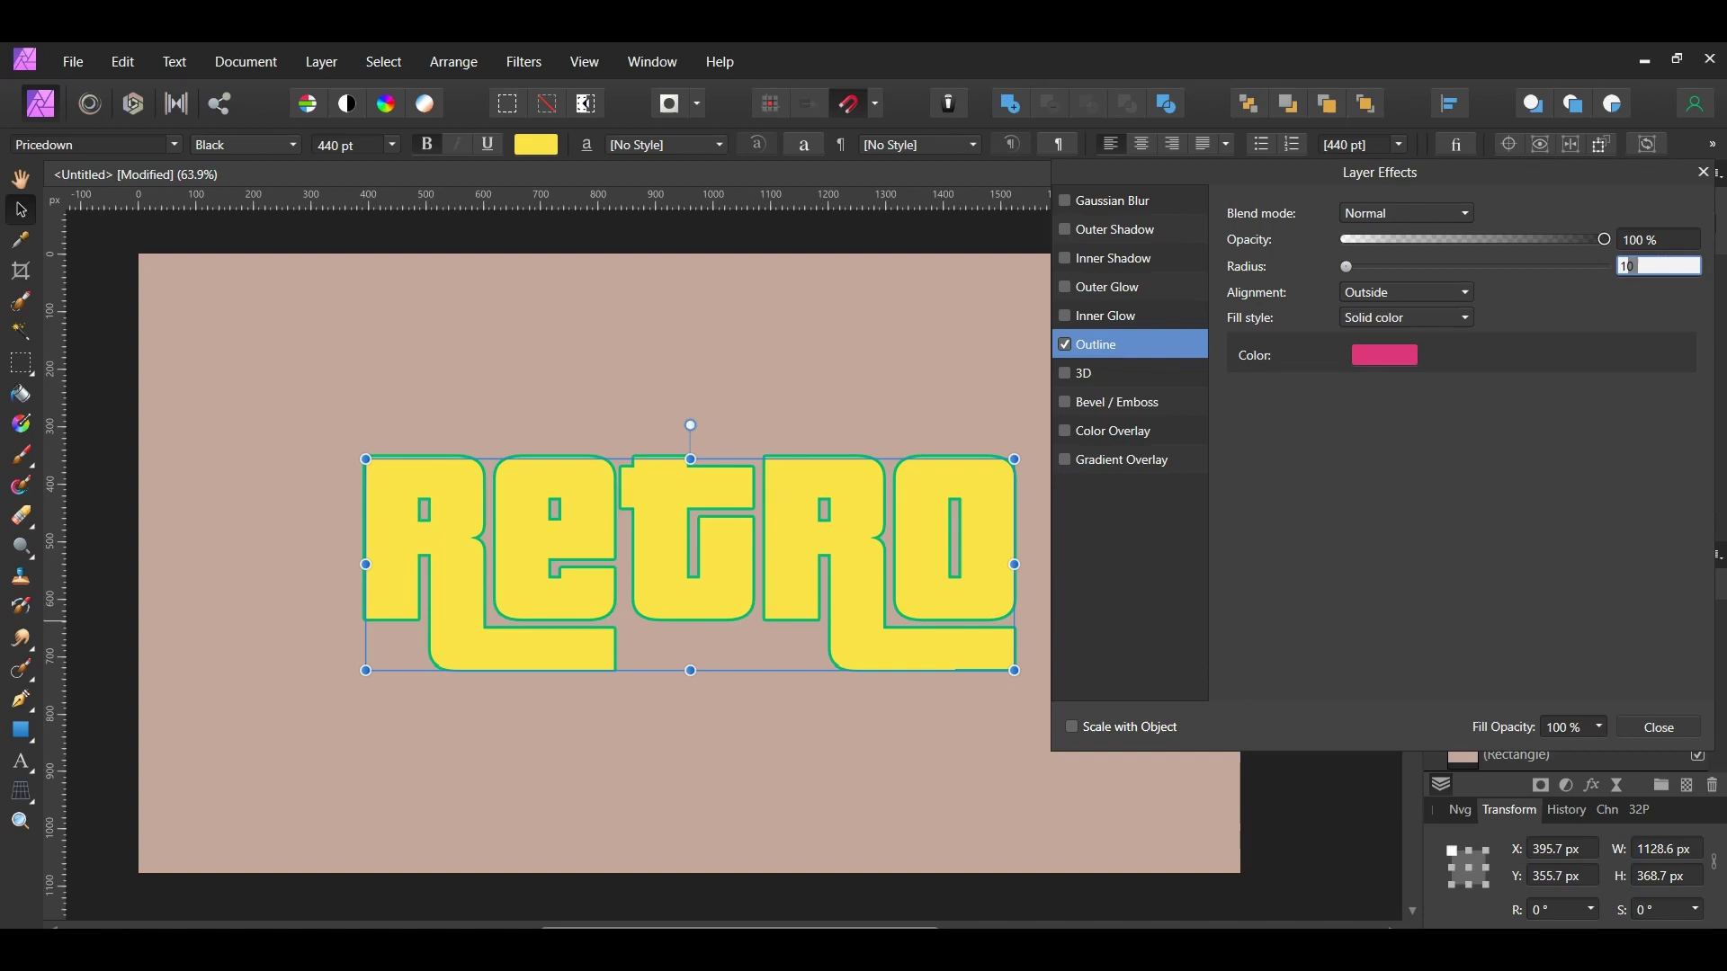
{"action": "key", "text": "Return"}
{"action": "left_click", "coordinate": [1078, 729]}
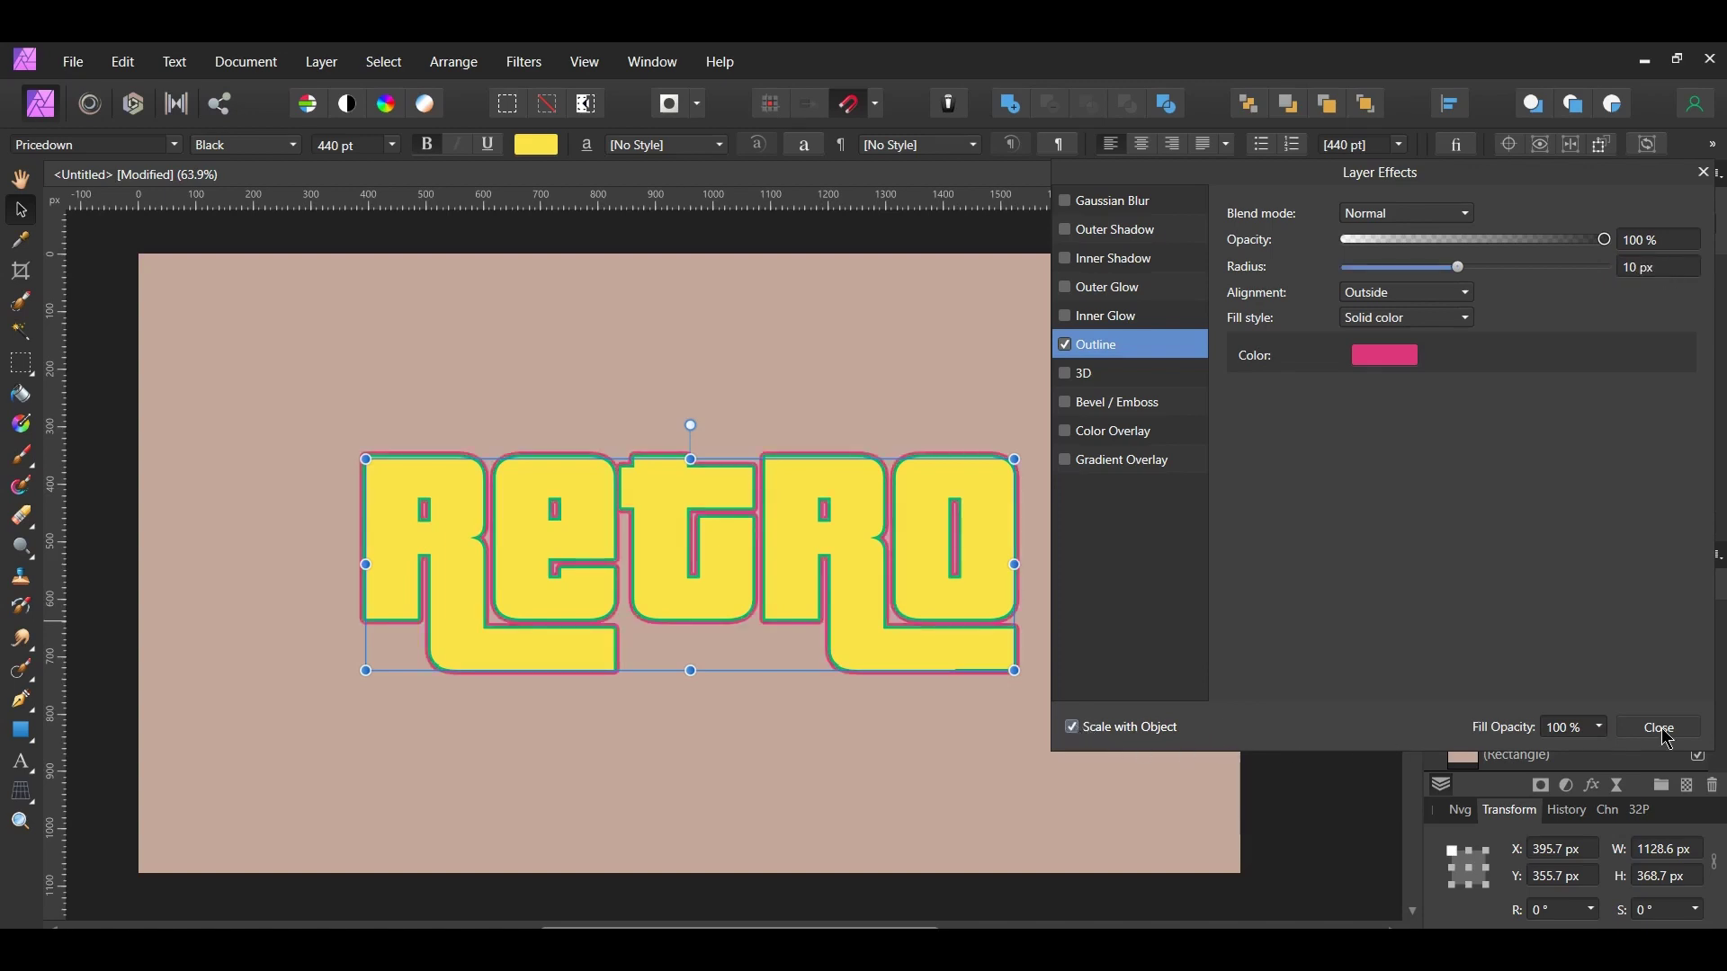
{"action": "left_click", "coordinate": [1660, 728]}
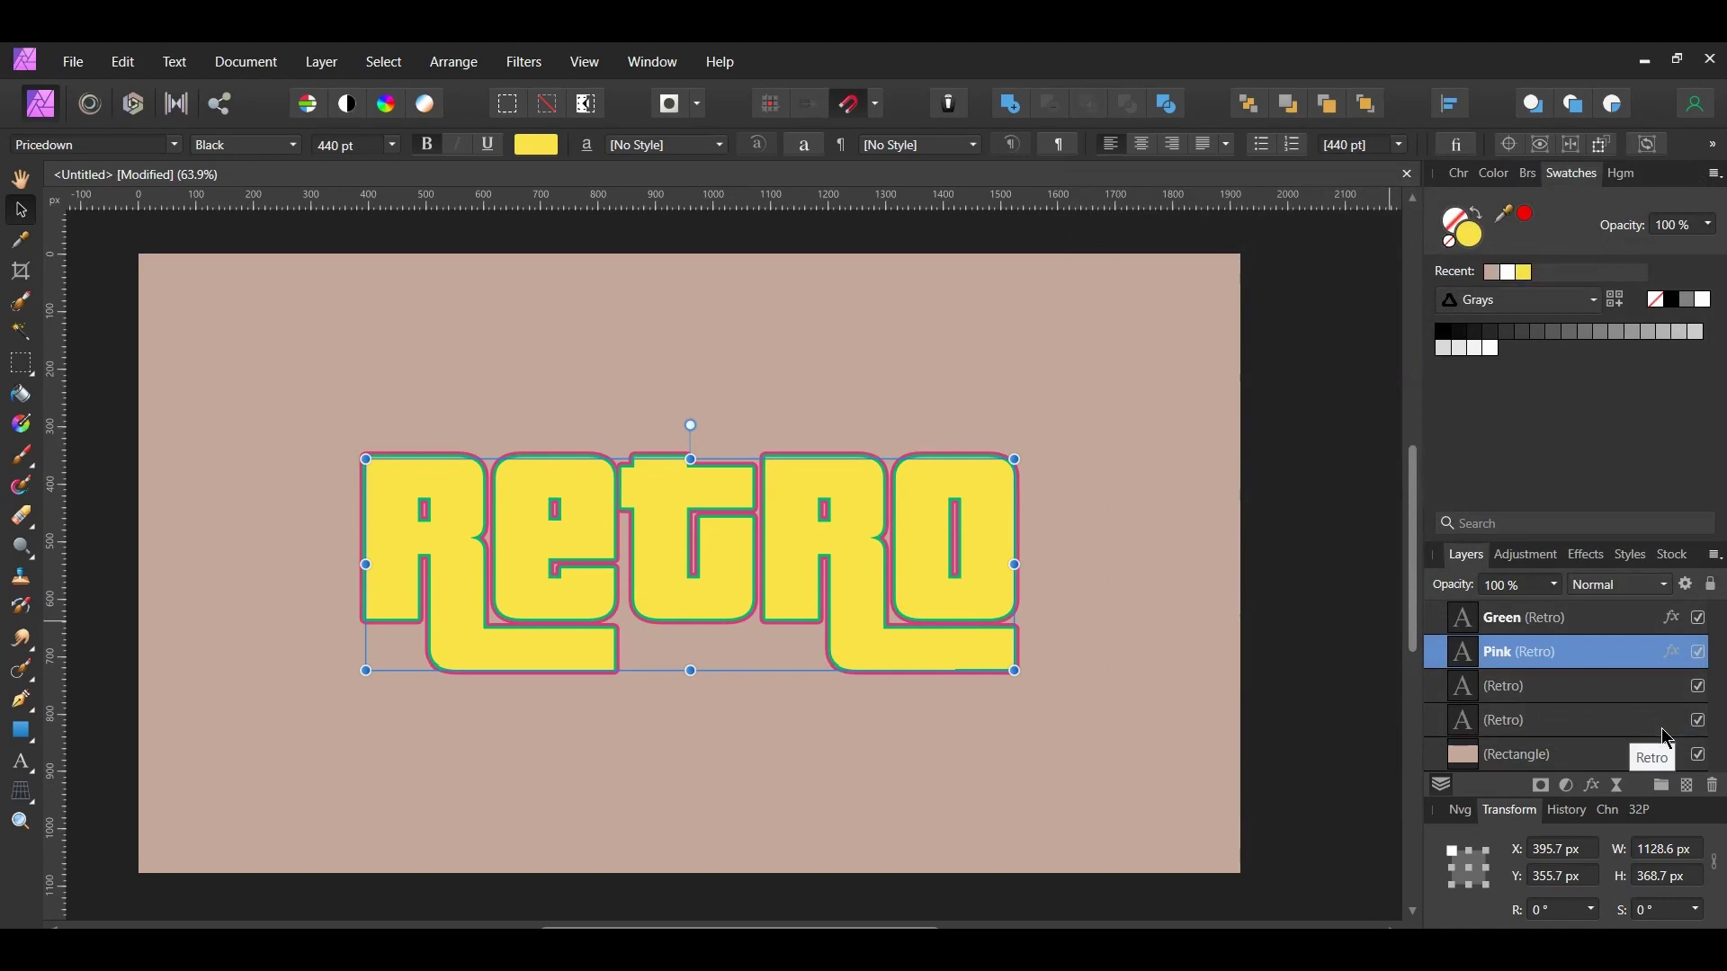
Select the third Retro copy and rename it 'Orange'
{"action": "left_click", "coordinate": [1520, 689]}
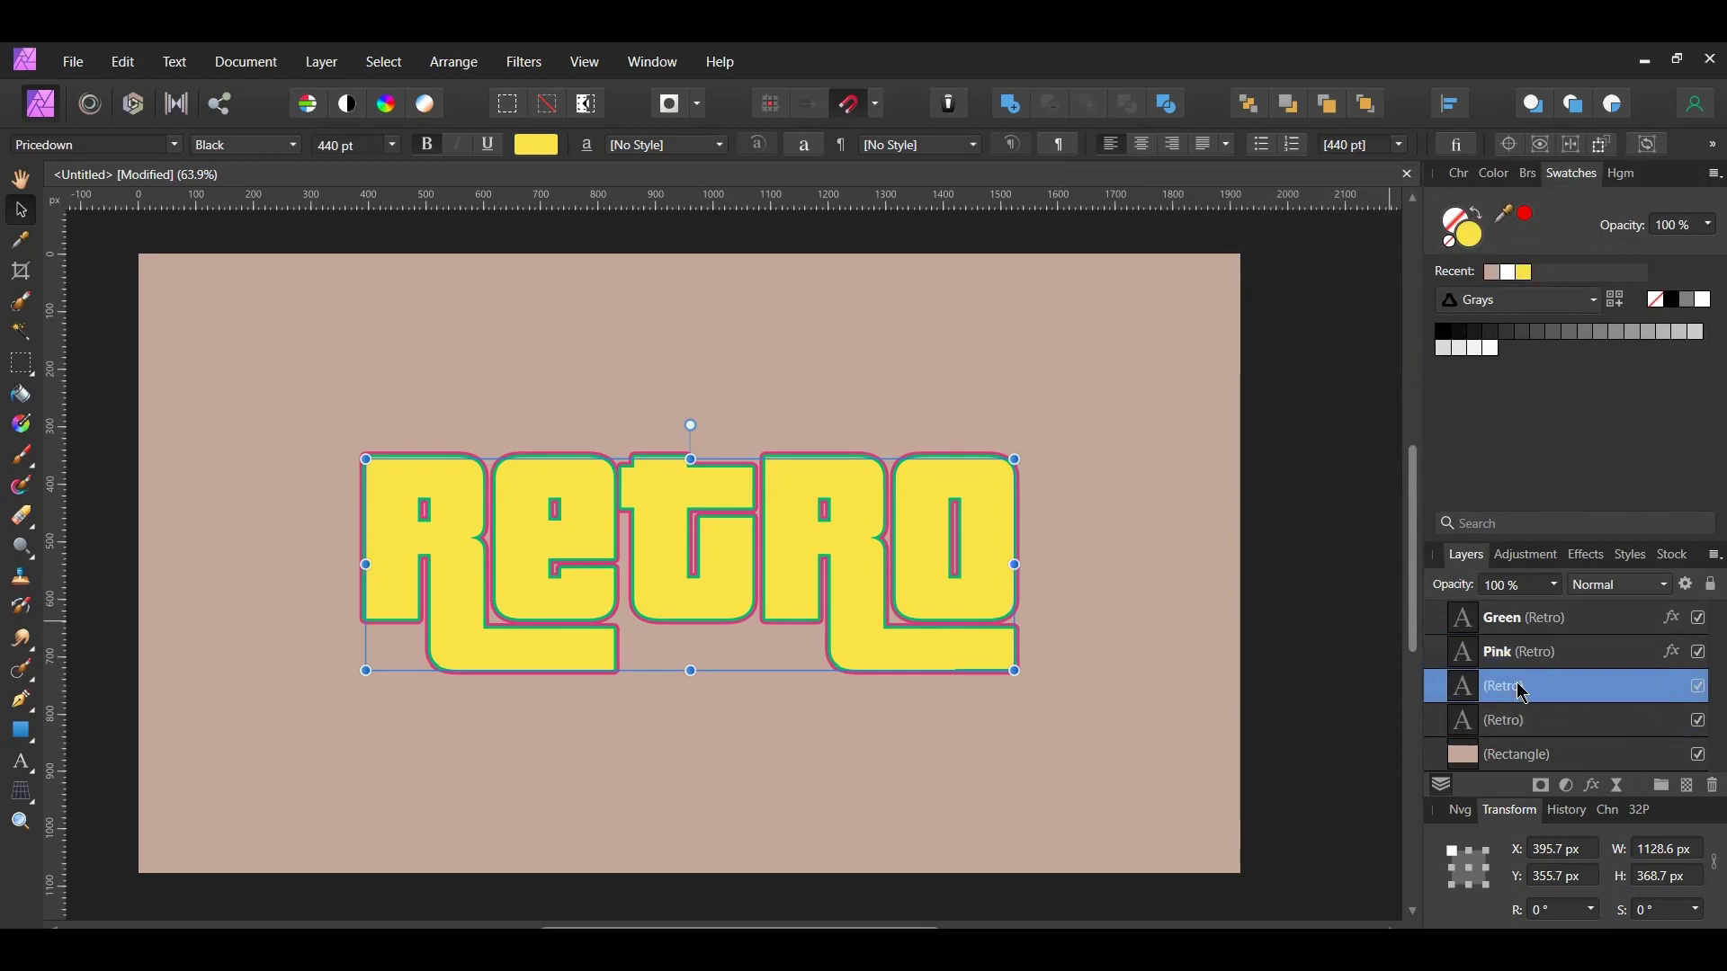
{"action": "double_click", "coordinate": [1520, 687]}
{"action": "type", "text": "Orange"}
{"action": "key", "text": "Return"}
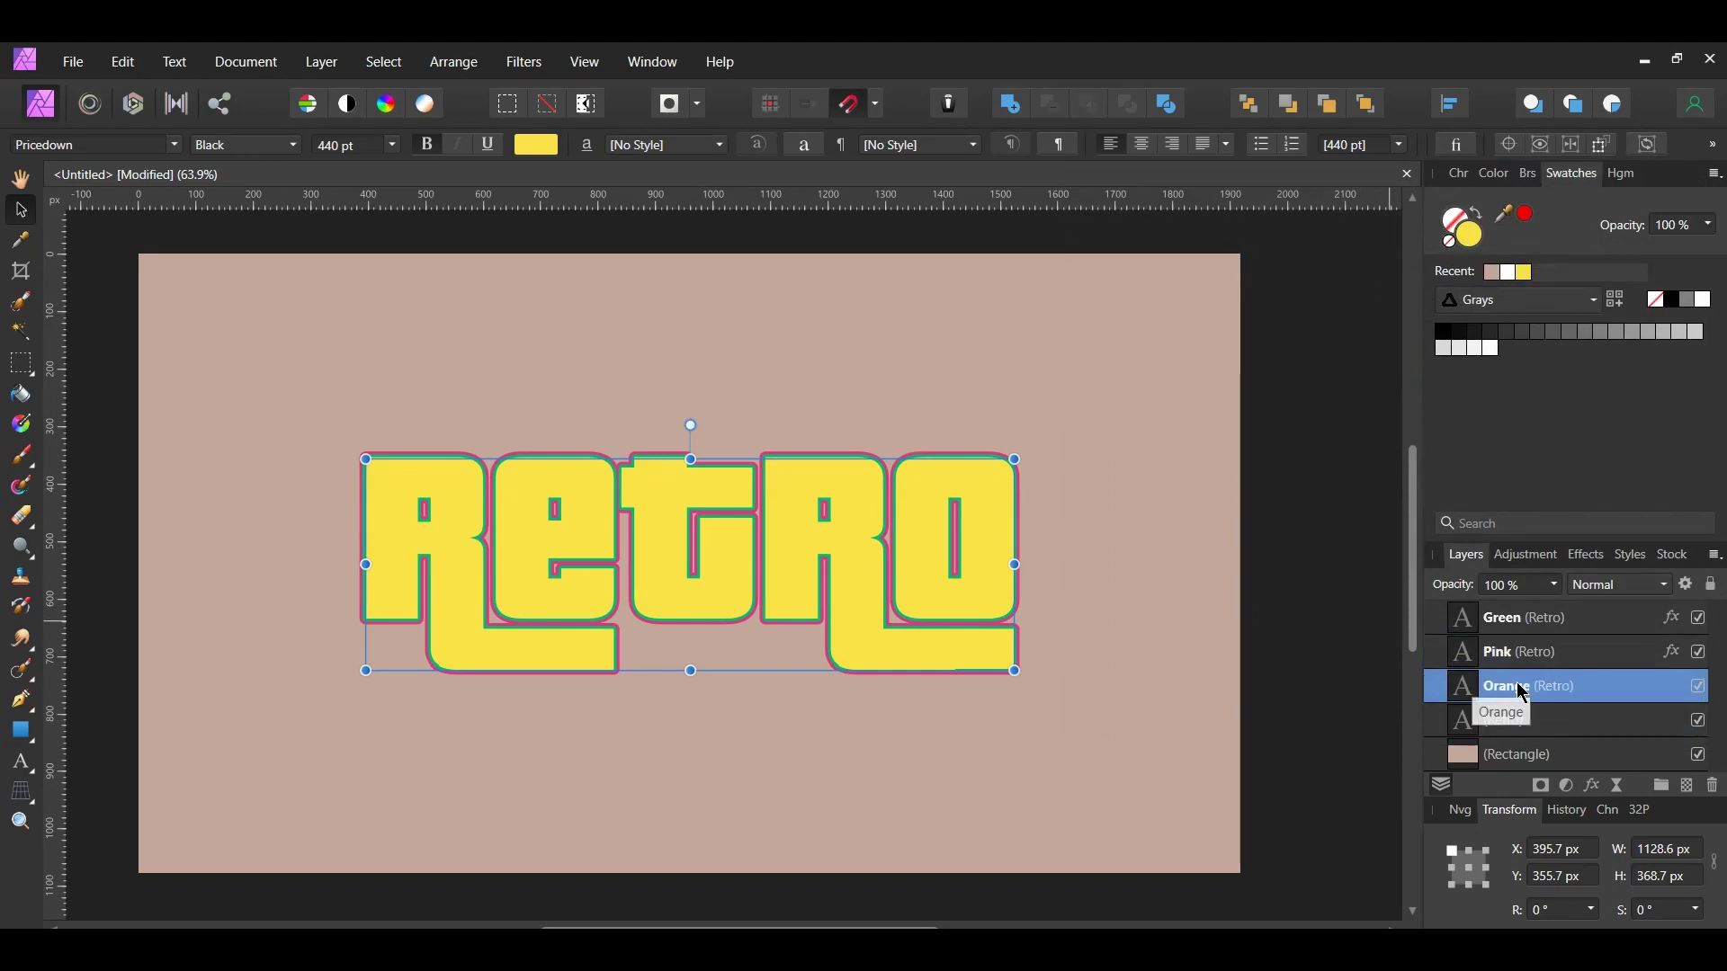
Add a 15 px orange #F9AB3E Outline to Orange that scales with the object
{"action": "left_click", "coordinate": [1592, 786]}
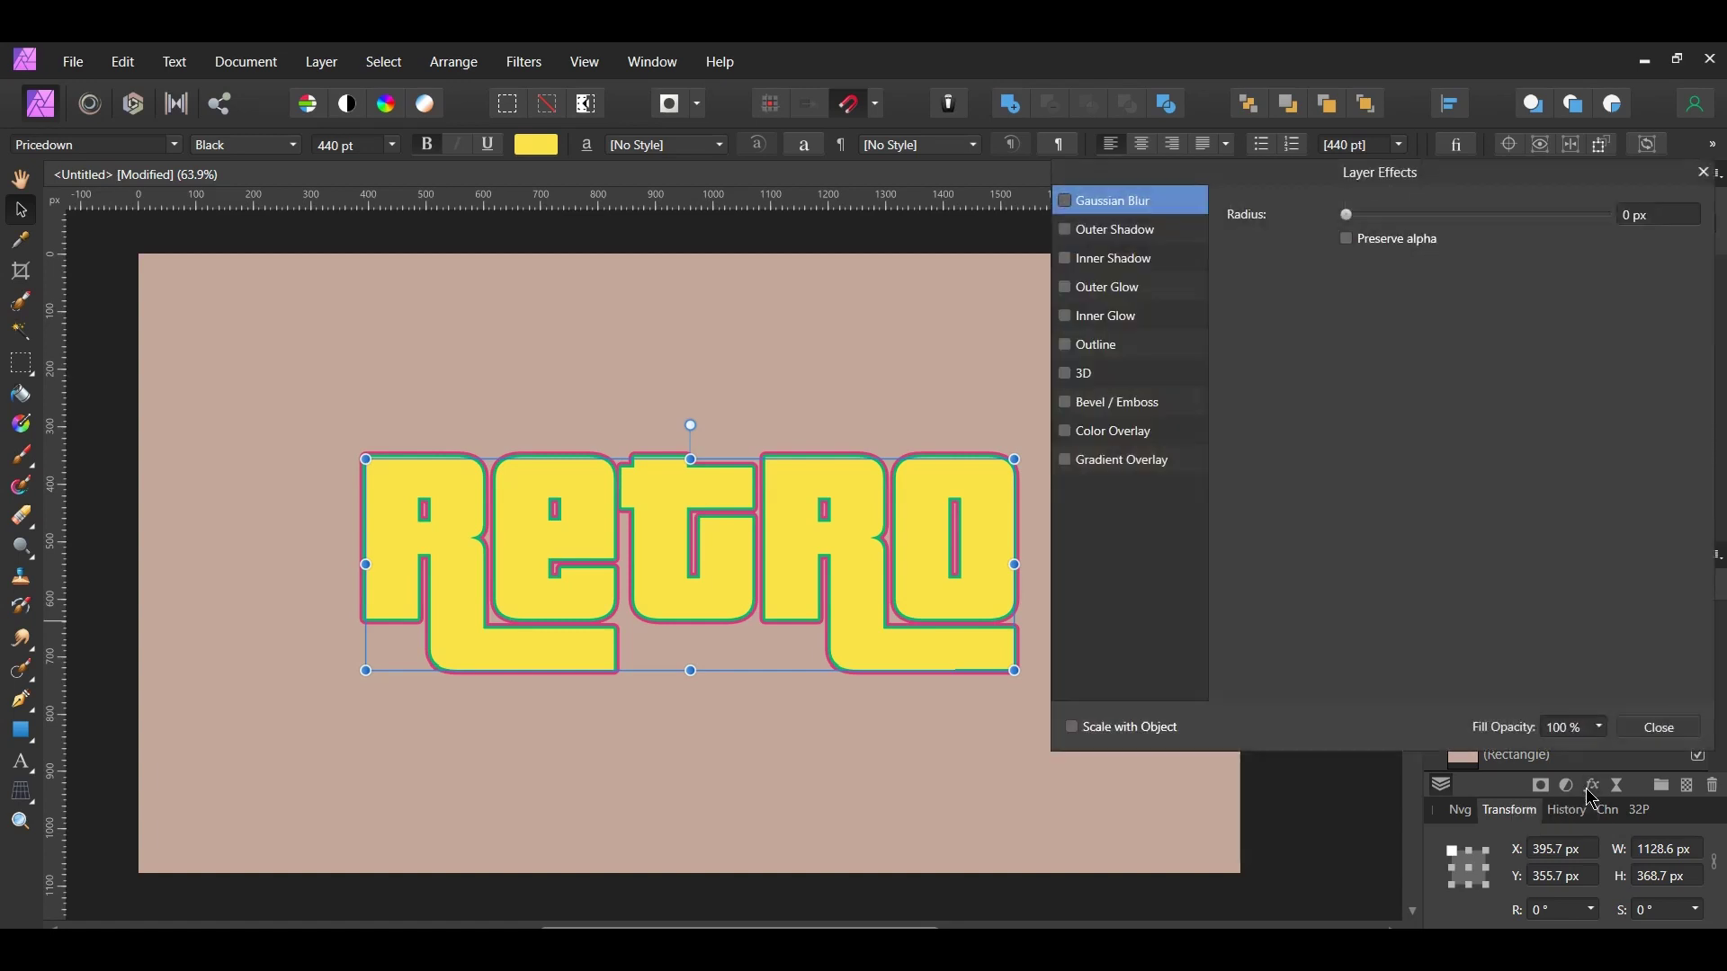
{"action": "left_click", "coordinate": [1105, 349]}
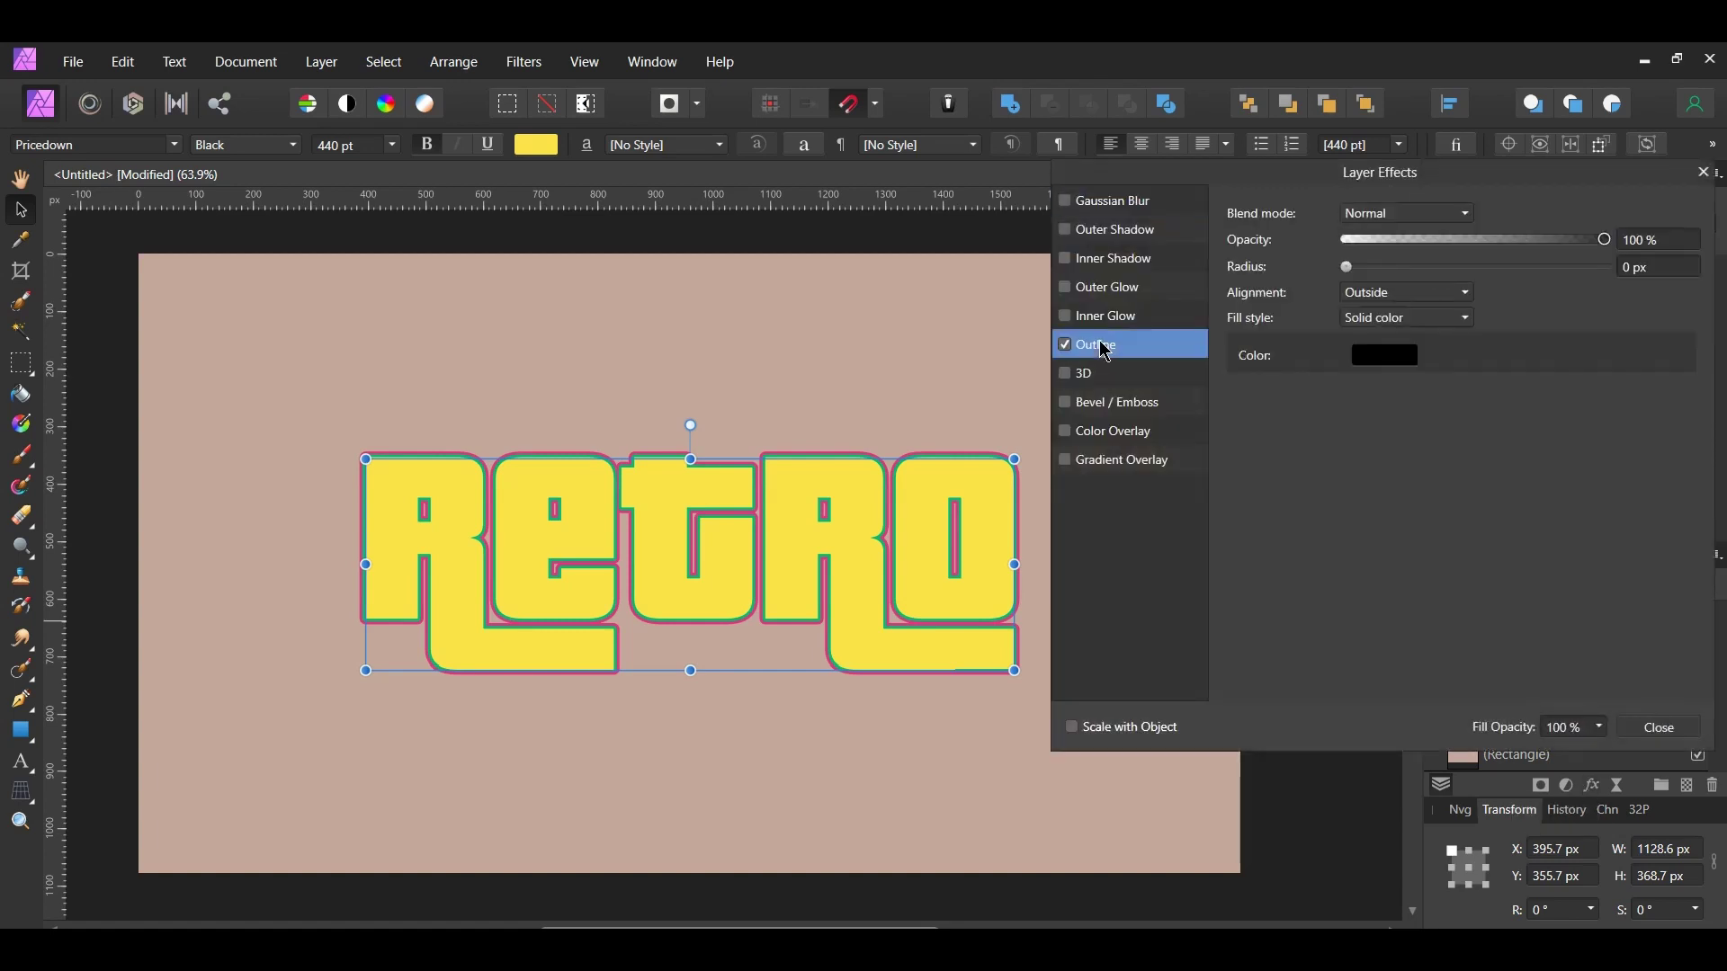
{"action": "left_click", "coordinate": [1386, 355]}
{"action": "left_click", "coordinate": [1487, 507]}
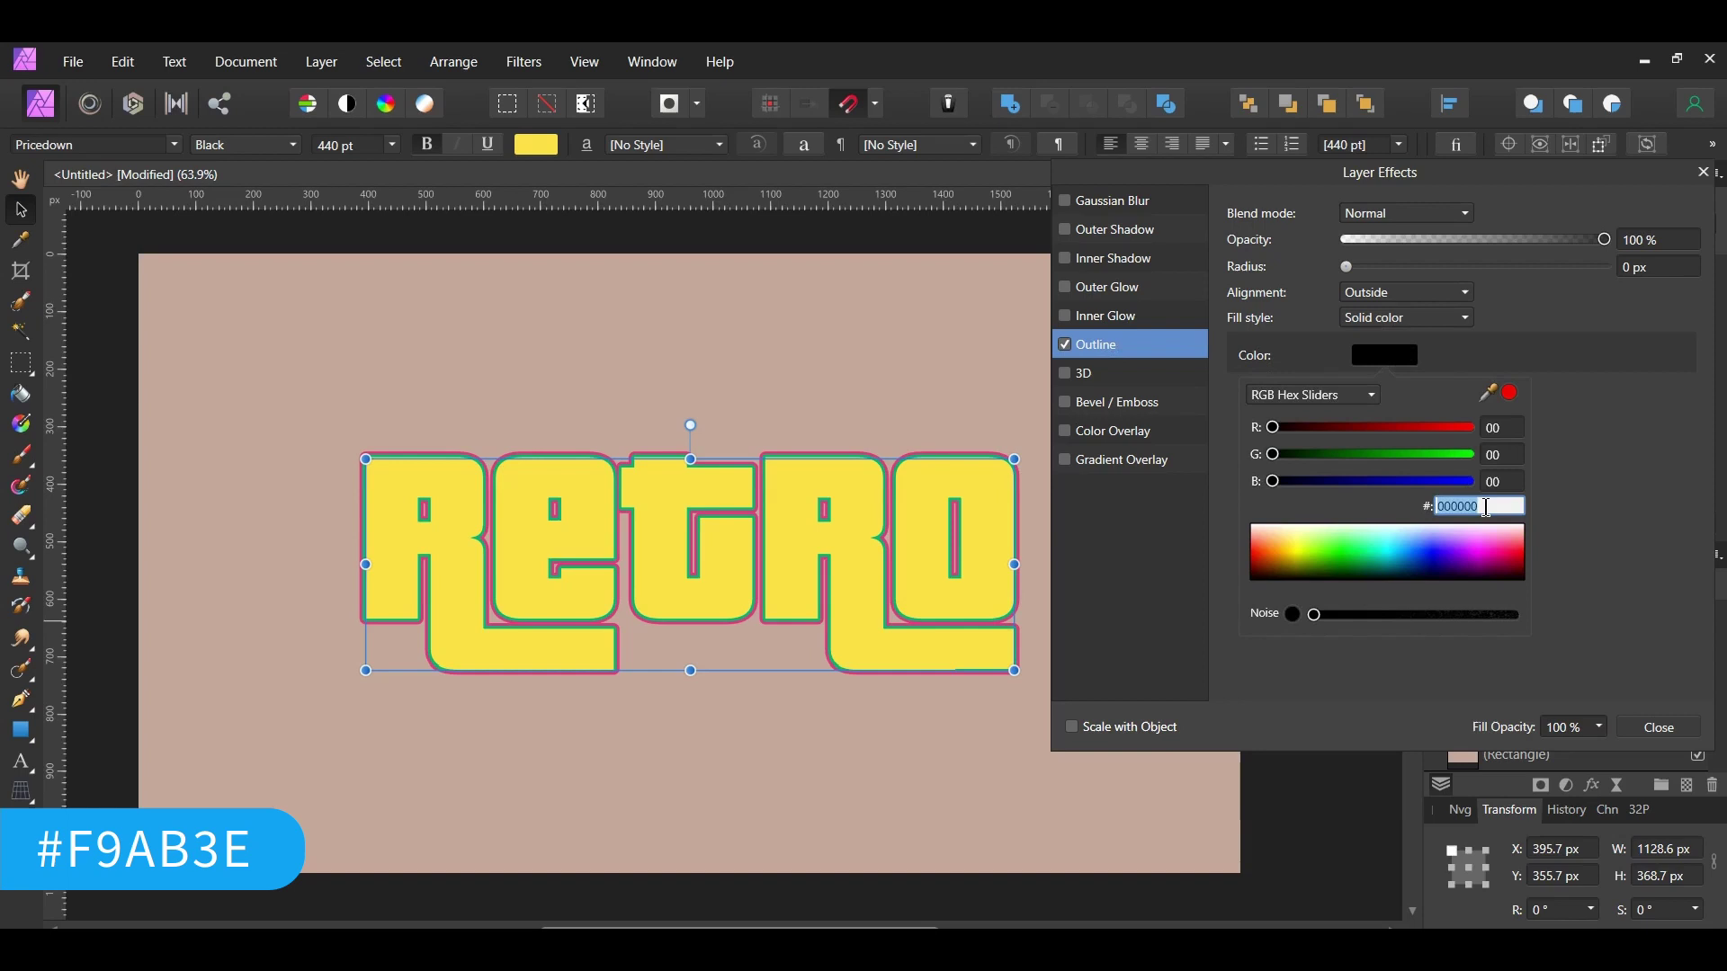
{"action": "type", "text": "F9AB3E"}
{"action": "key", "text": "Return"}
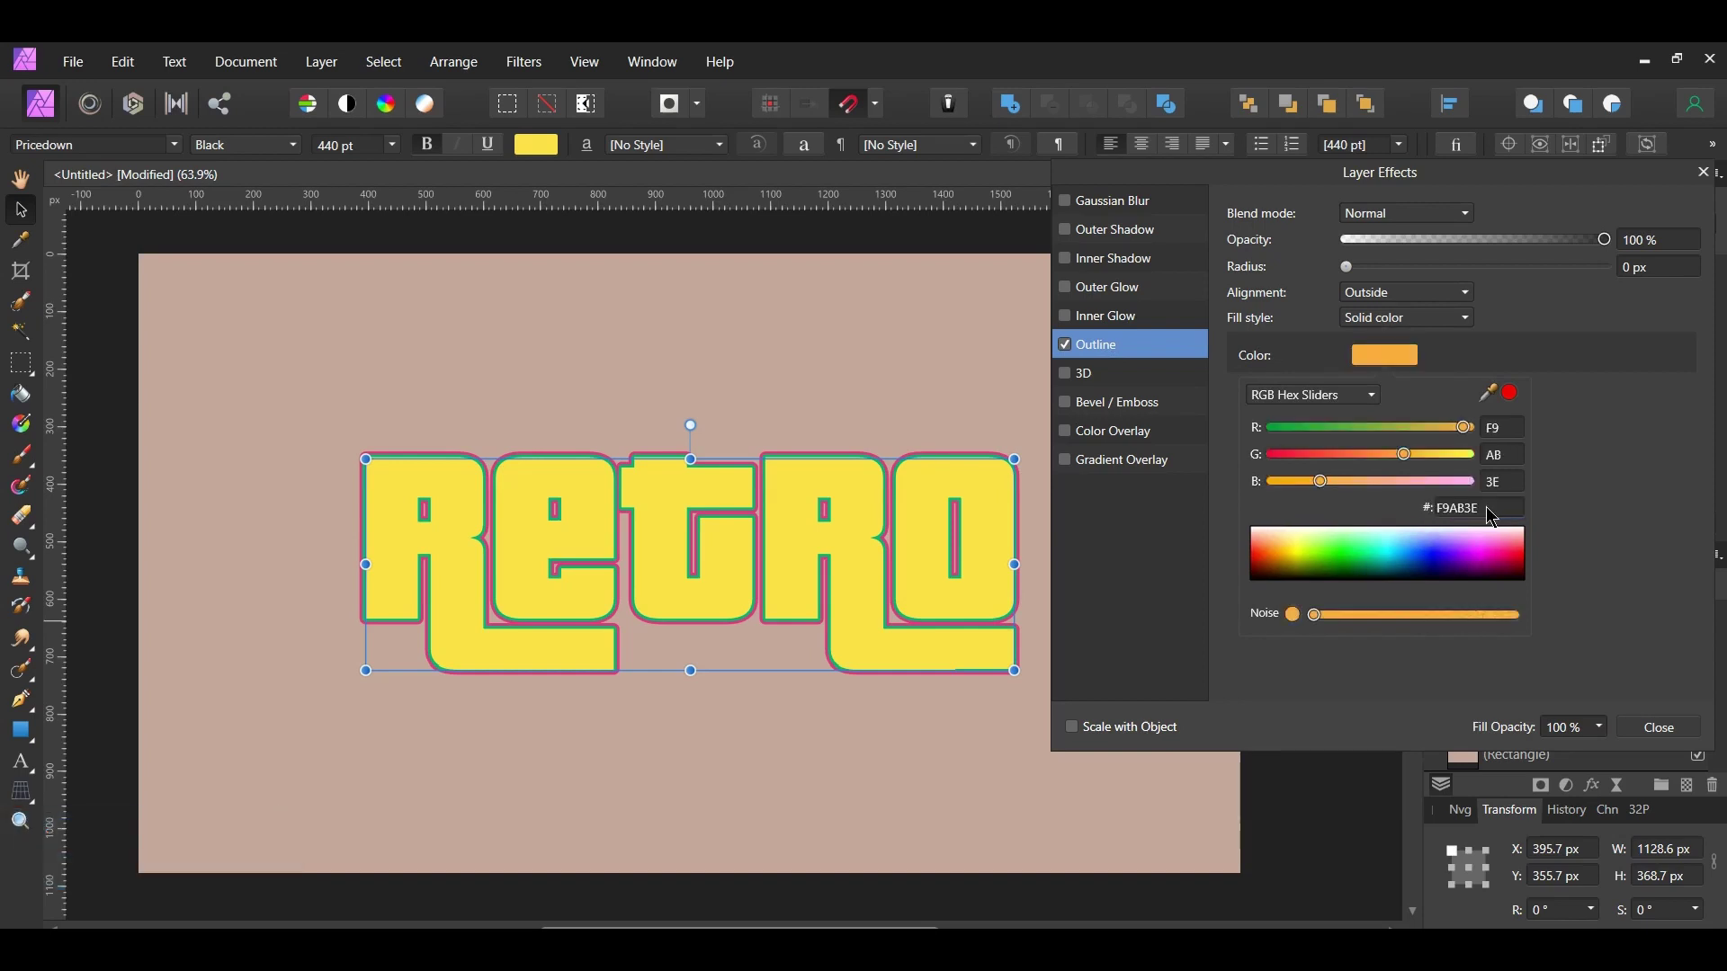
{"action": "left_click", "coordinate": [1647, 265]}
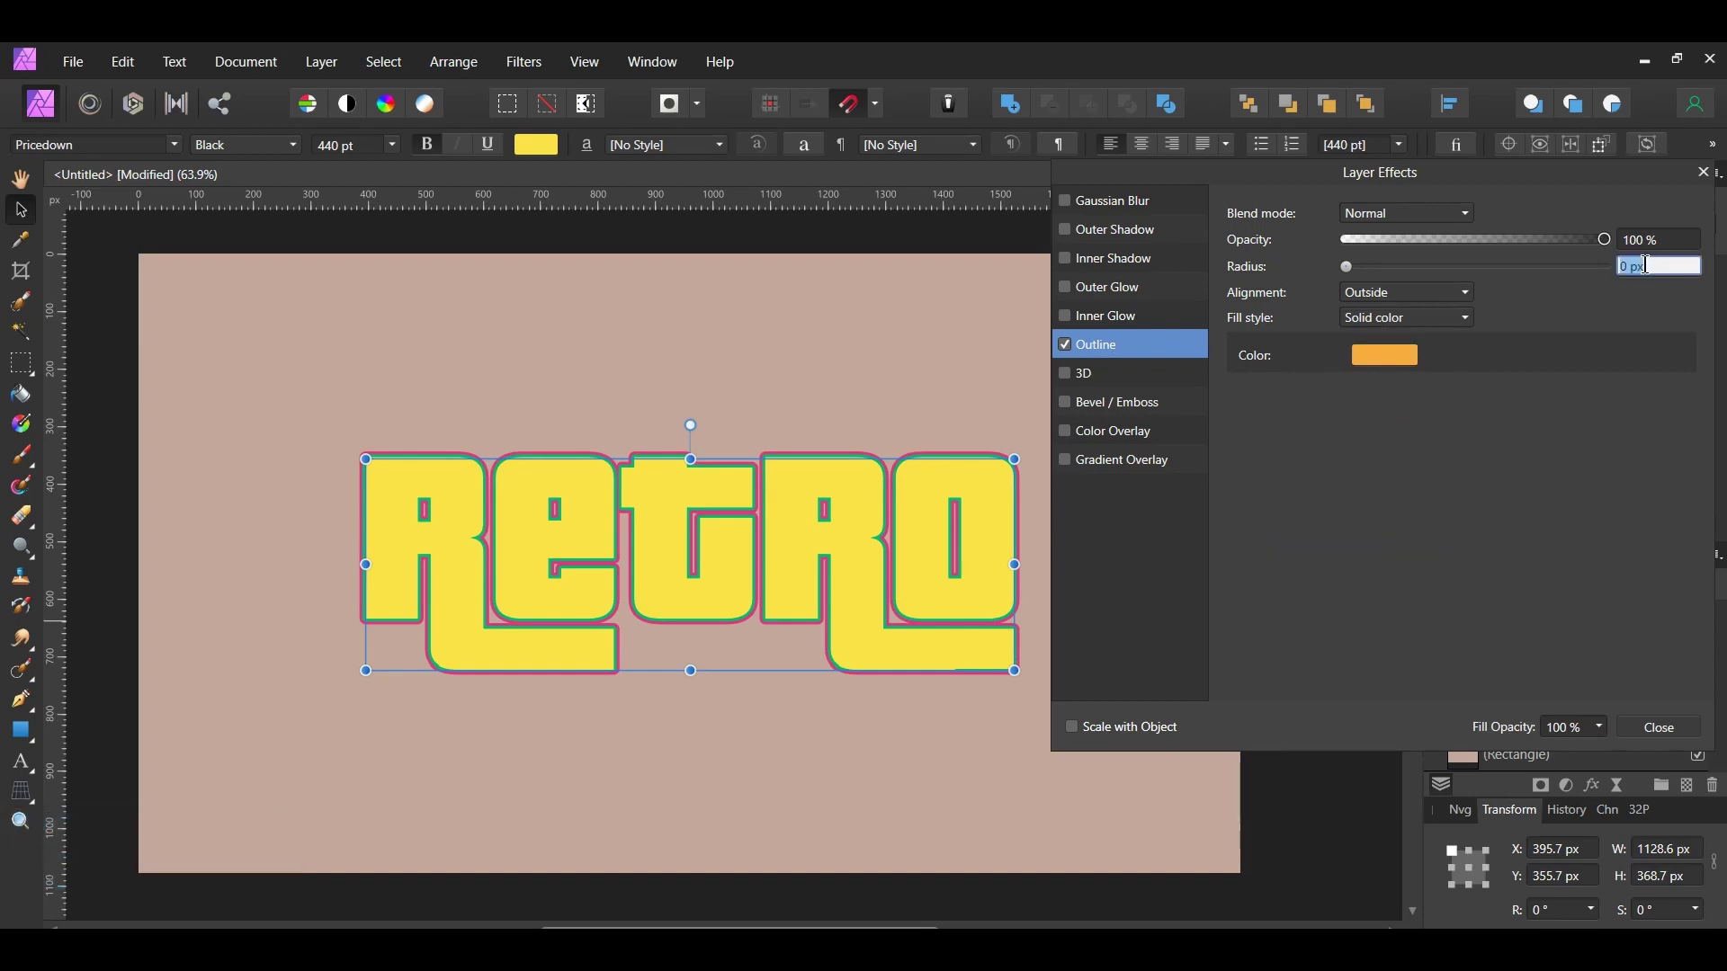
{"action": "type", "text": "15"}
{"action": "key", "text": "Return"}
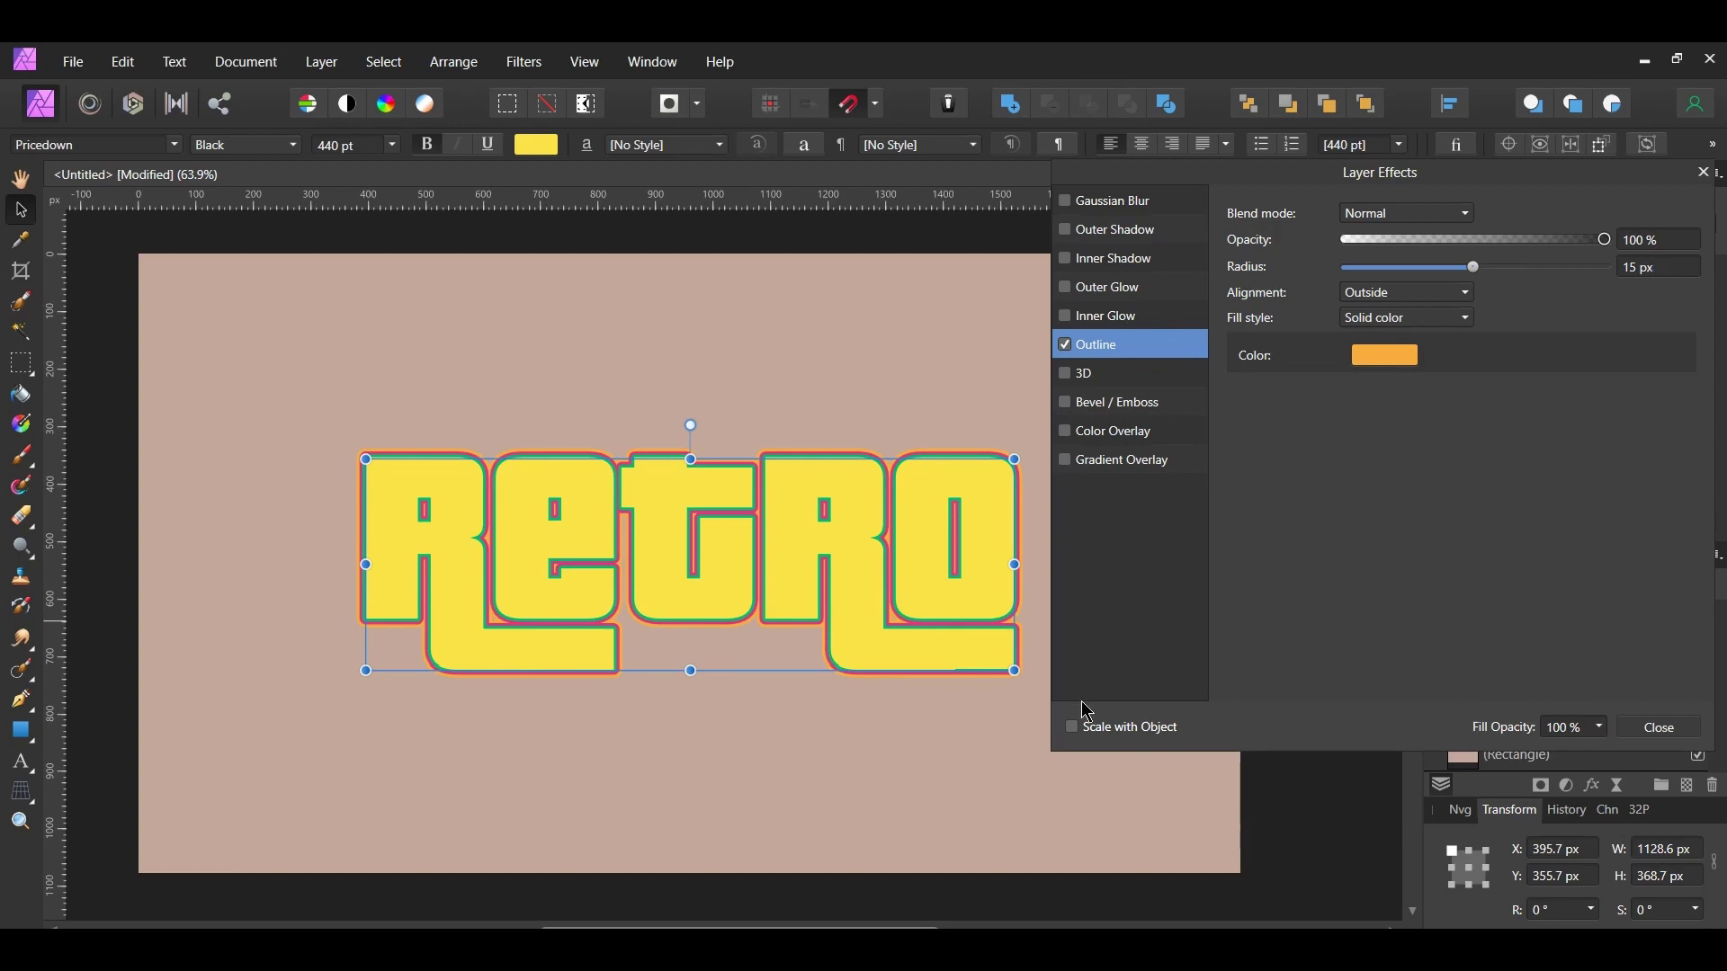
{"action": "left_click", "coordinate": [1075, 730]}
{"action": "left_click", "coordinate": [1659, 728]}
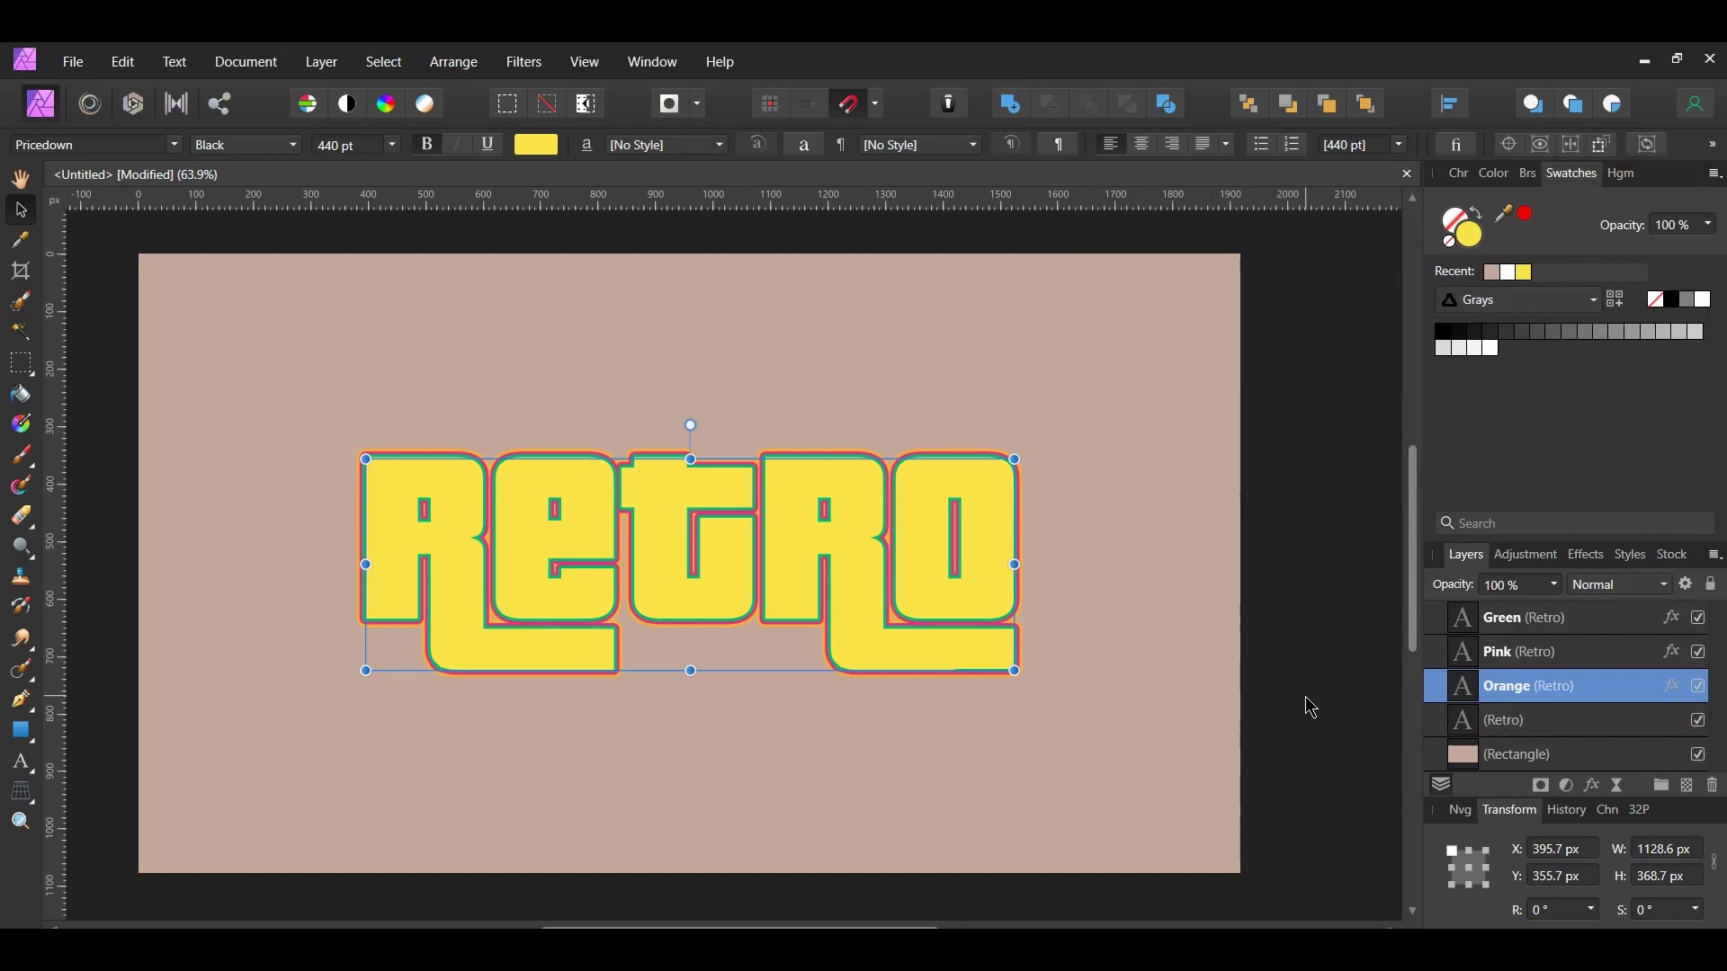
Rename the unnamed bottom RETRO text layer to 'Blue'
{"action": "left_click", "coordinate": [1503, 721]}
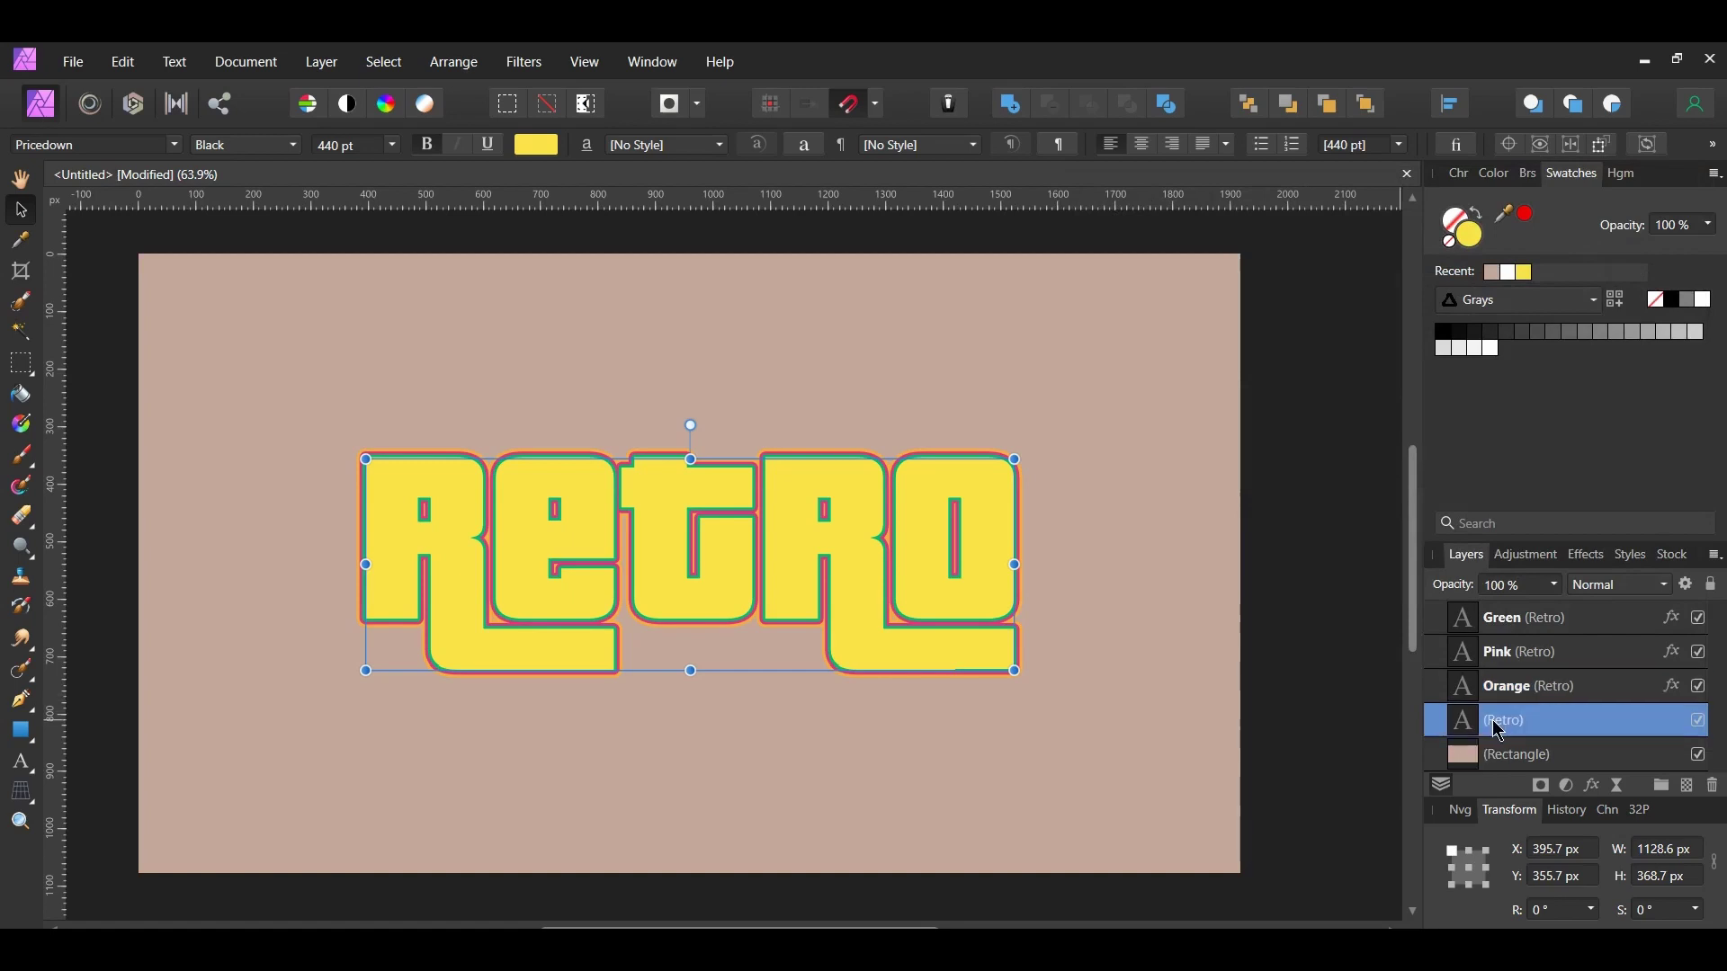
{"action": "double_click", "coordinate": [1503, 721]}
{"action": "type", "text": "Blue"}
{"action": "key", "text": "Return"}
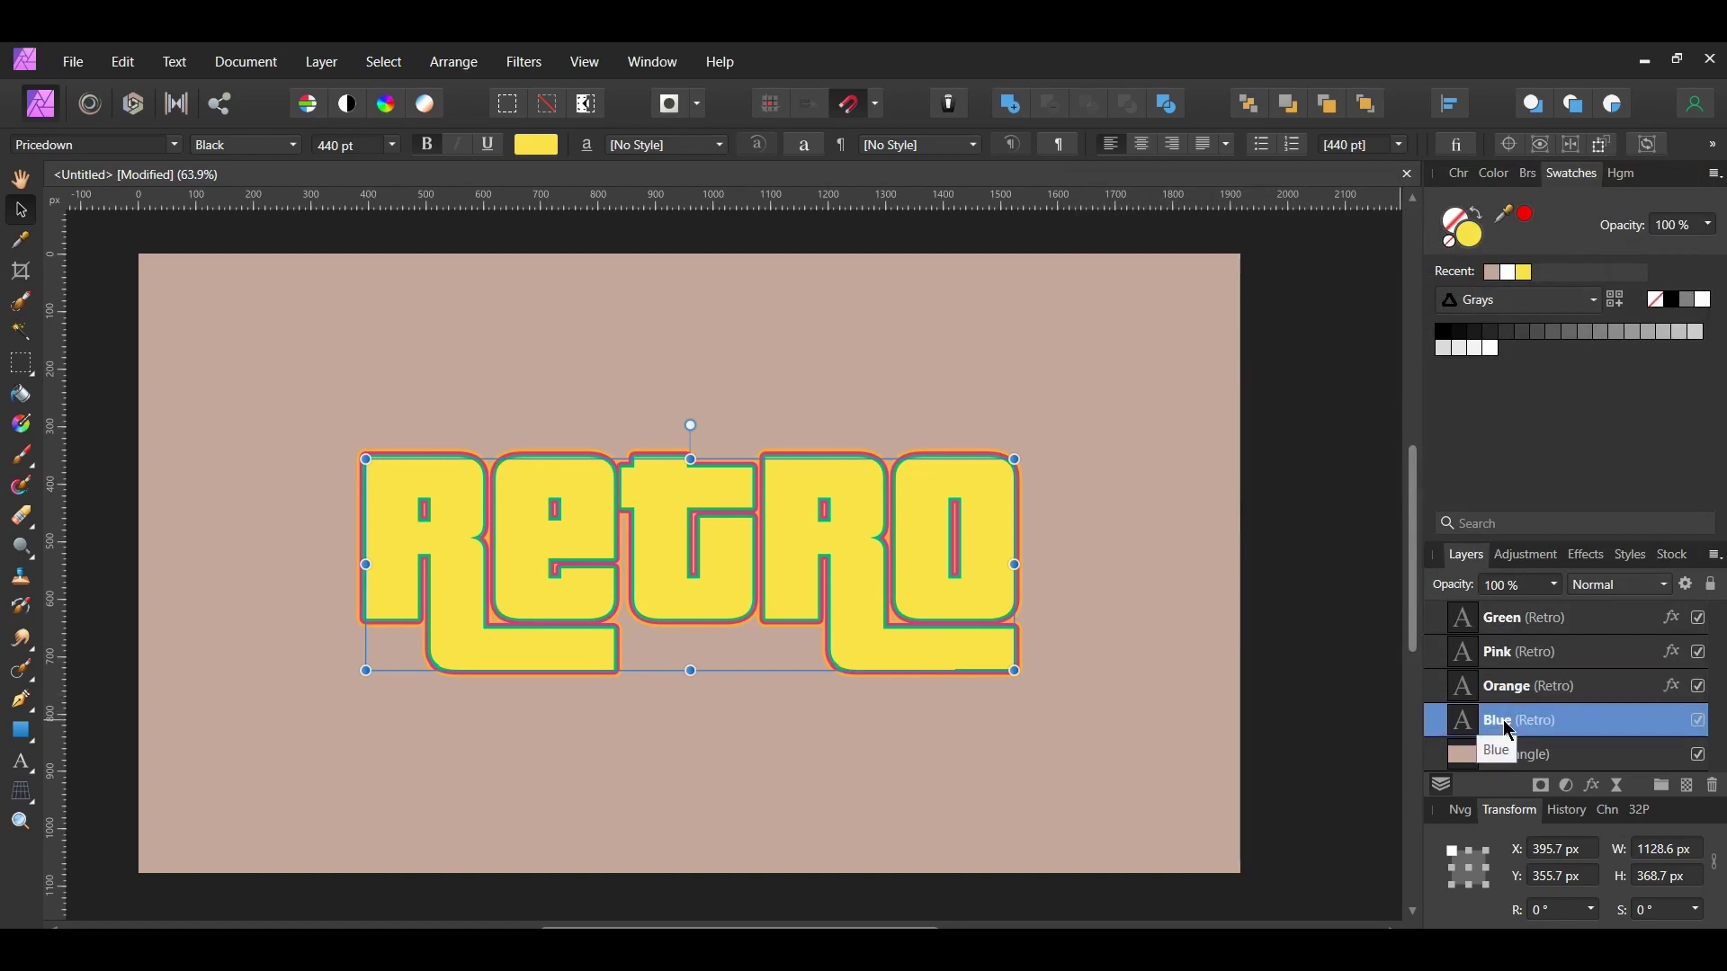
Give the Blue layer a 30 px outline in colour #2D758D
{"action": "left_click", "coordinate": [1594, 786]}
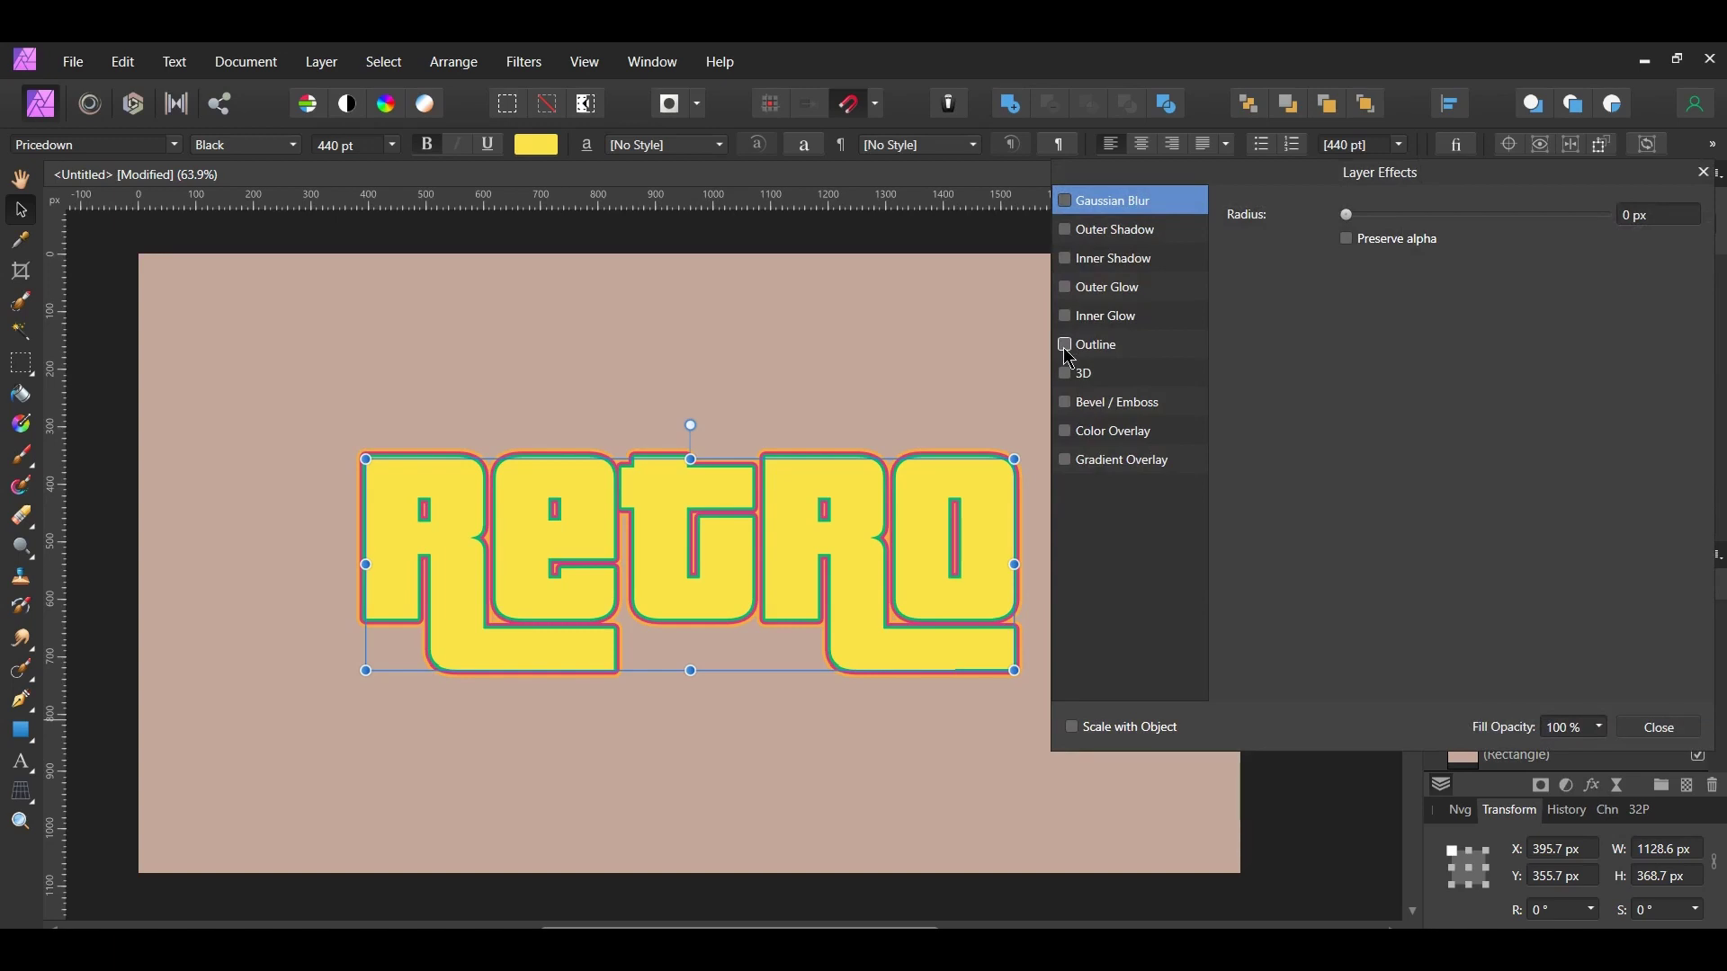
{"action": "left_click", "coordinate": [1093, 349]}
{"action": "left_click", "coordinate": [1385, 356]}
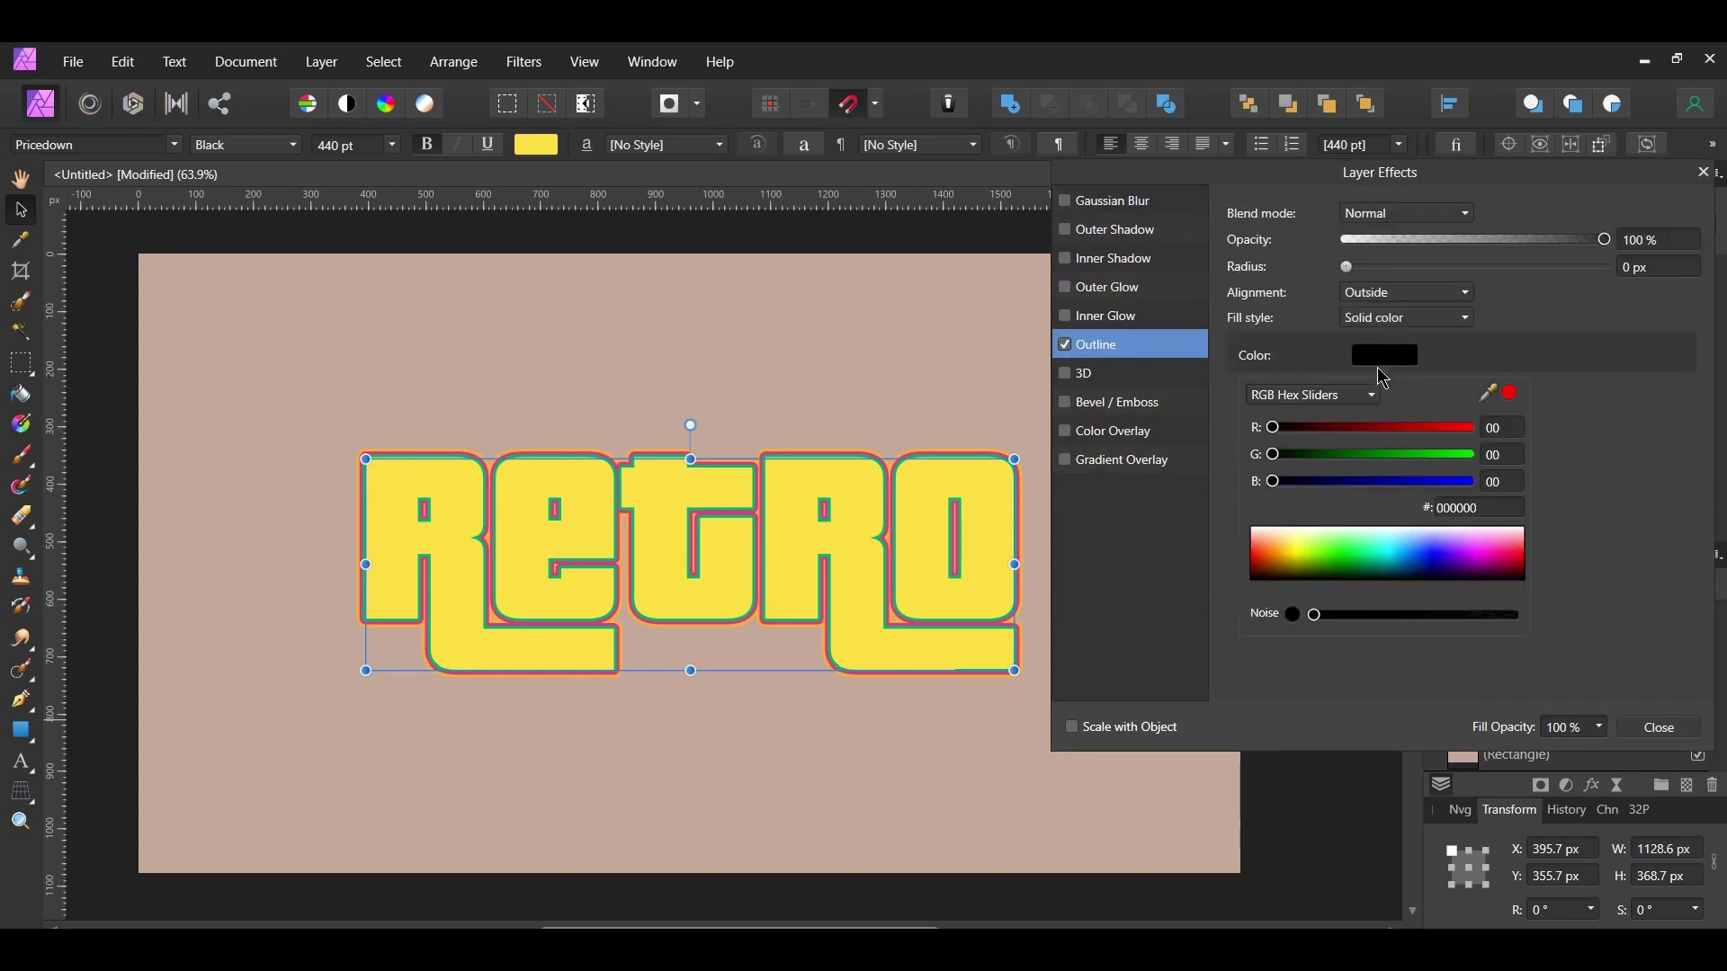
{"action": "left_click", "coordinate": [1480, 507]}
{"action": "type", "text": "2d758d"}
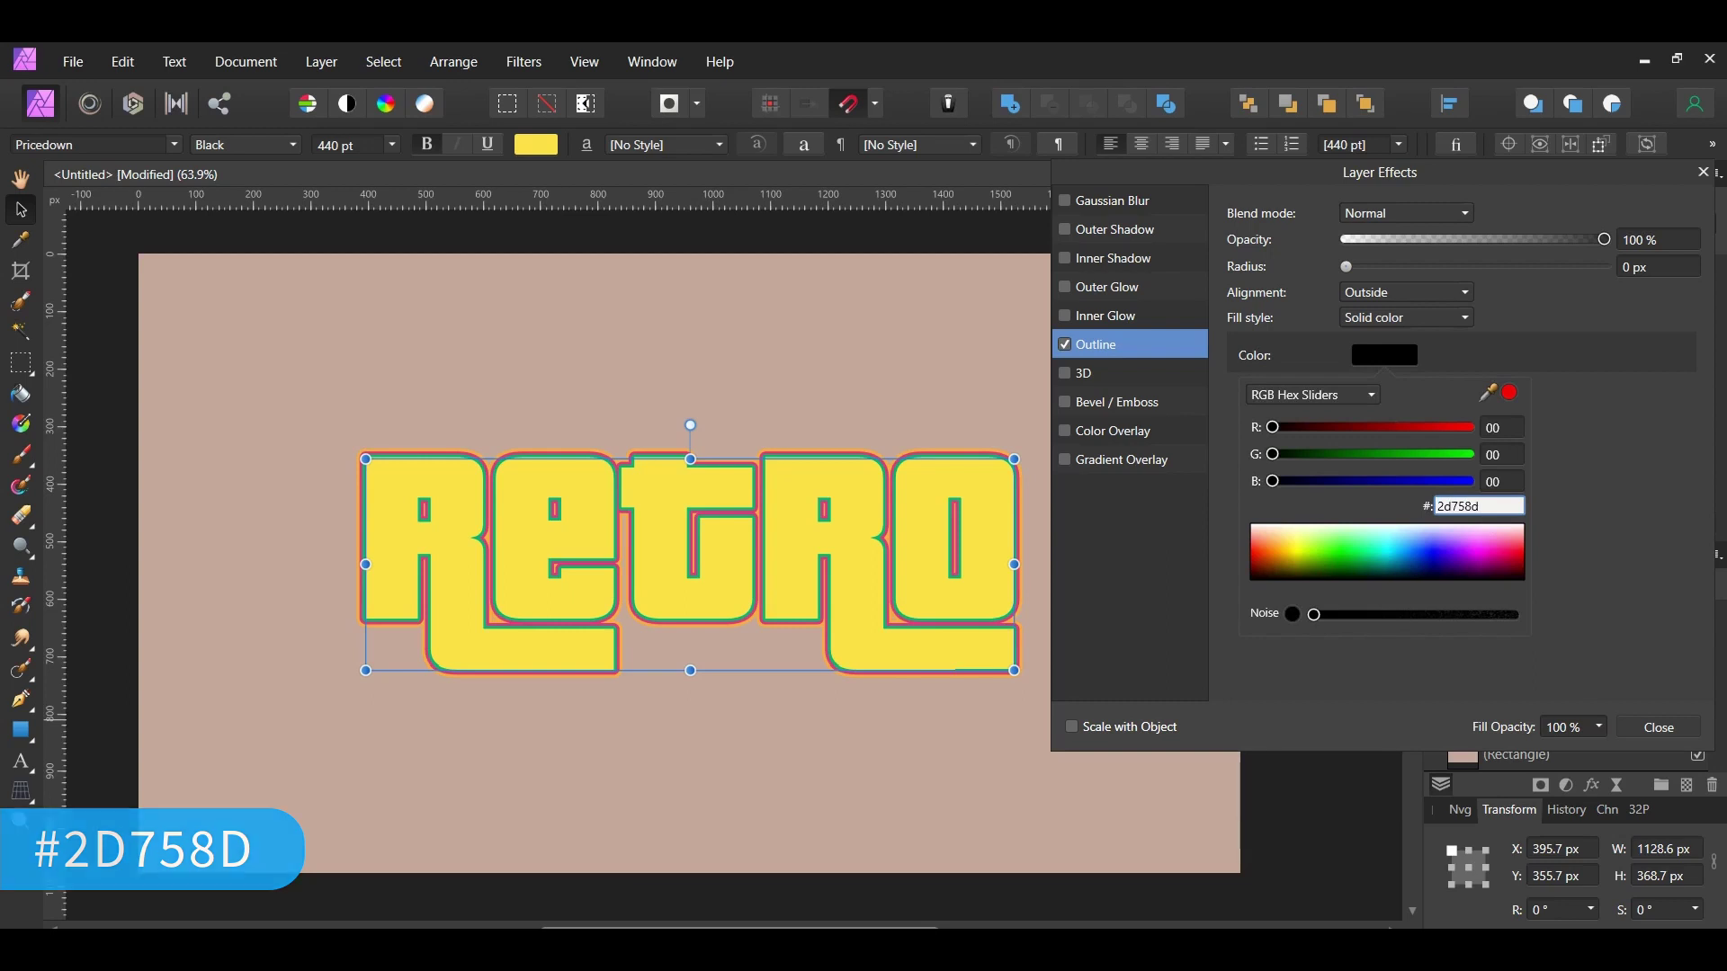
{"action": "key", "text": "Return"}
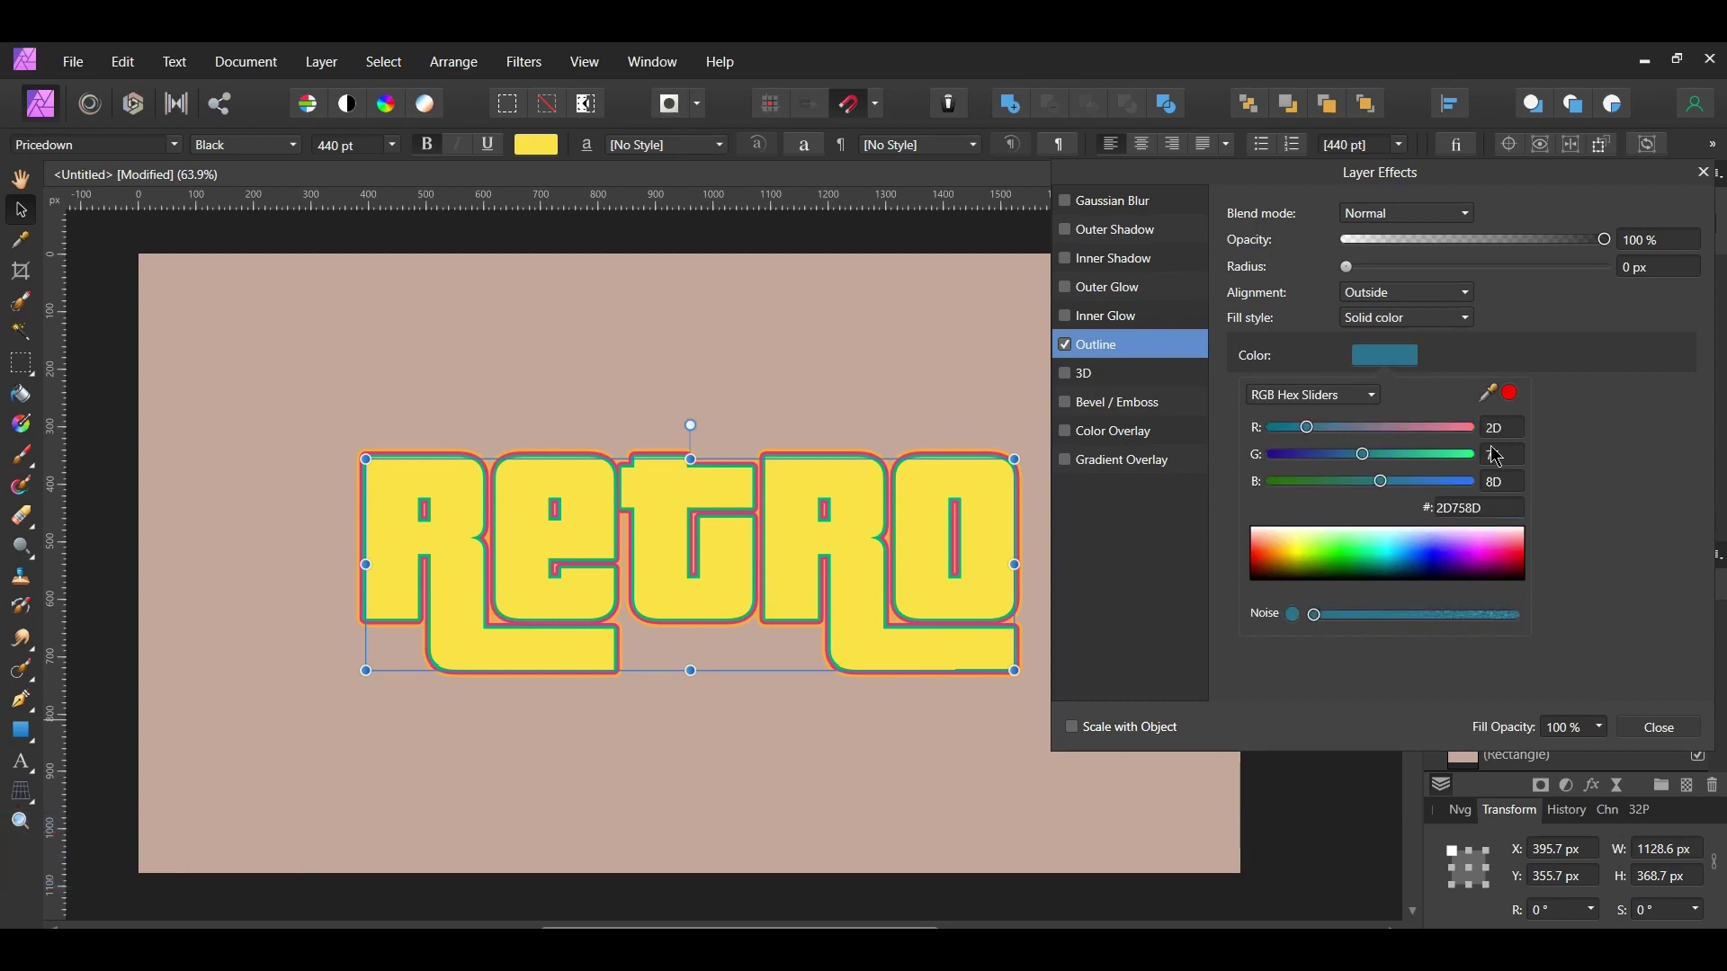
{"action": "left_click", "coordinate": [1657, 268]}
{"action": "type", "text": "30"}
{"action": "key", "text": "Return"}
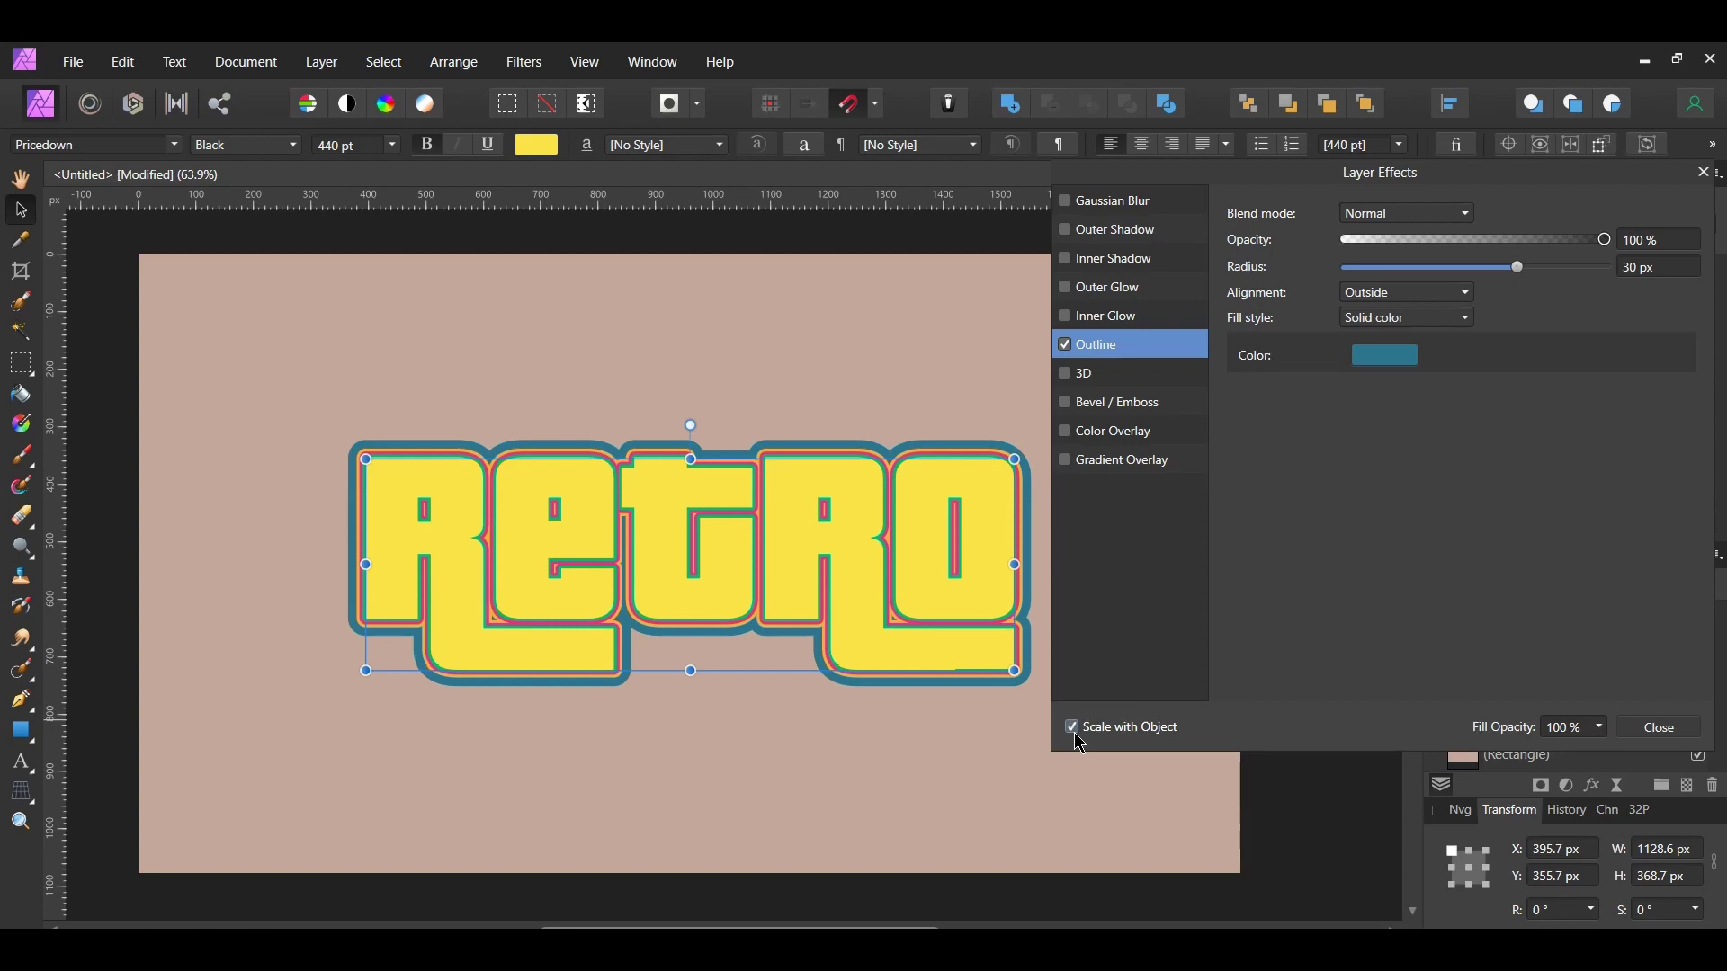
{"action": "left_click", "coordinate": [1675, 730]}
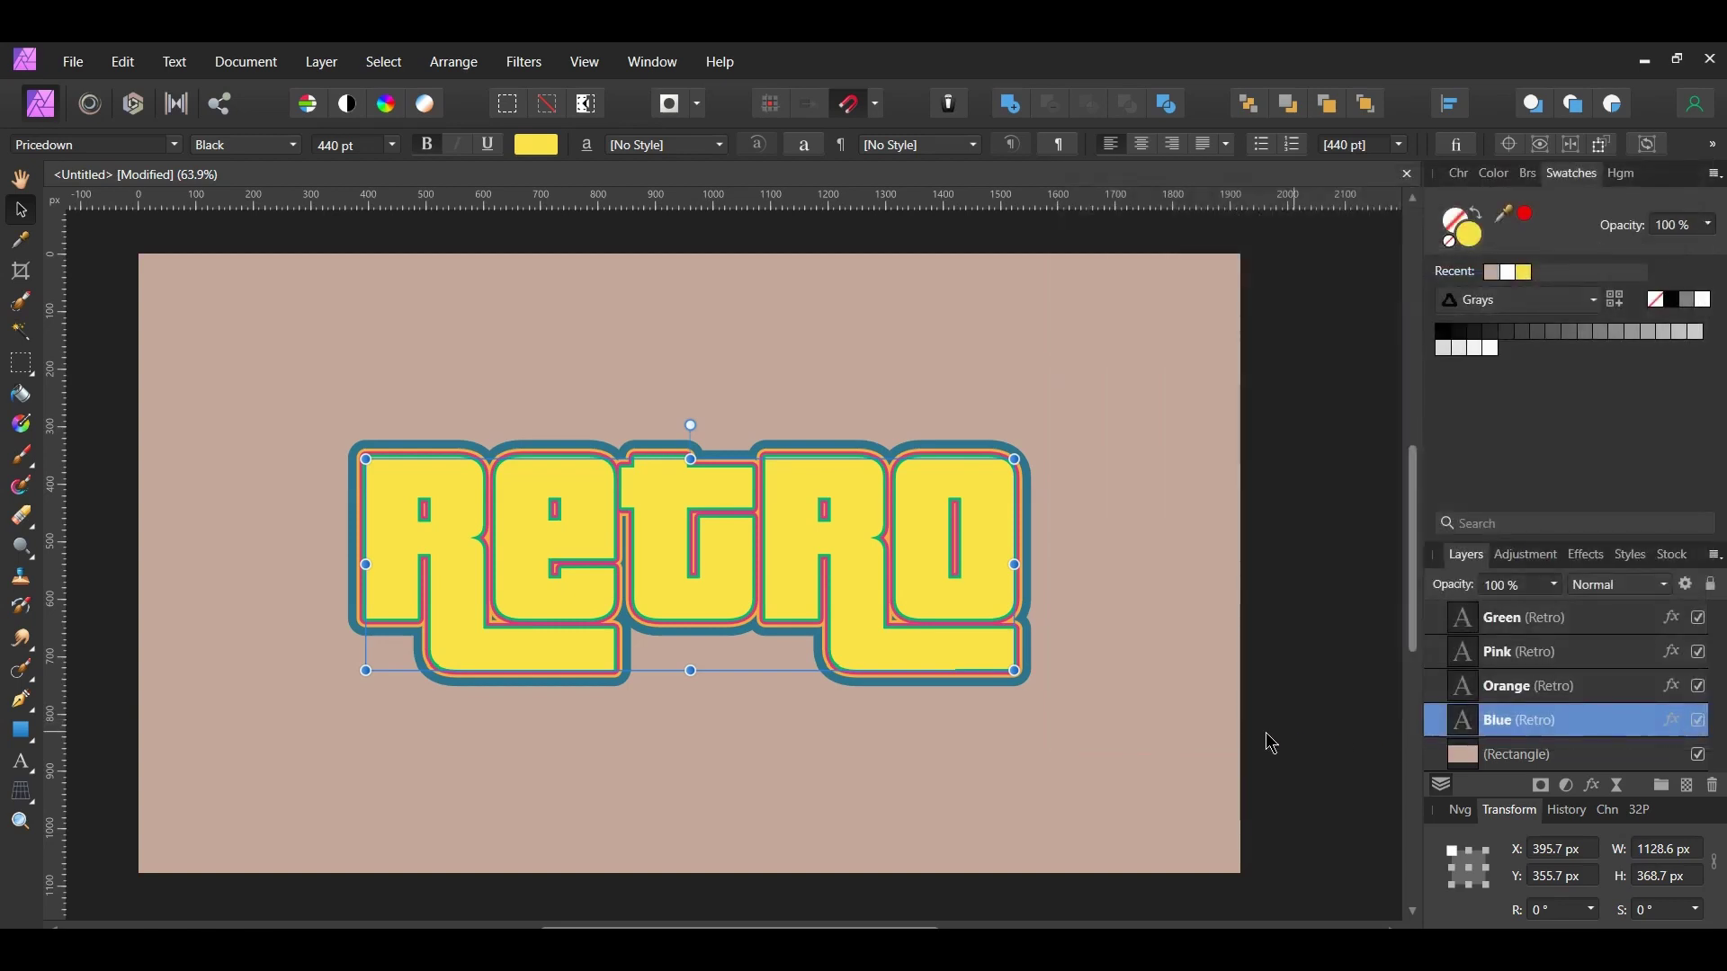
Select all the RETRO artwork layers and merge the visible artwork into a new pixel layer
{"action": "left_click_drag", "start_coordinate": [153, 245], "coordinate": [1309, 897]}
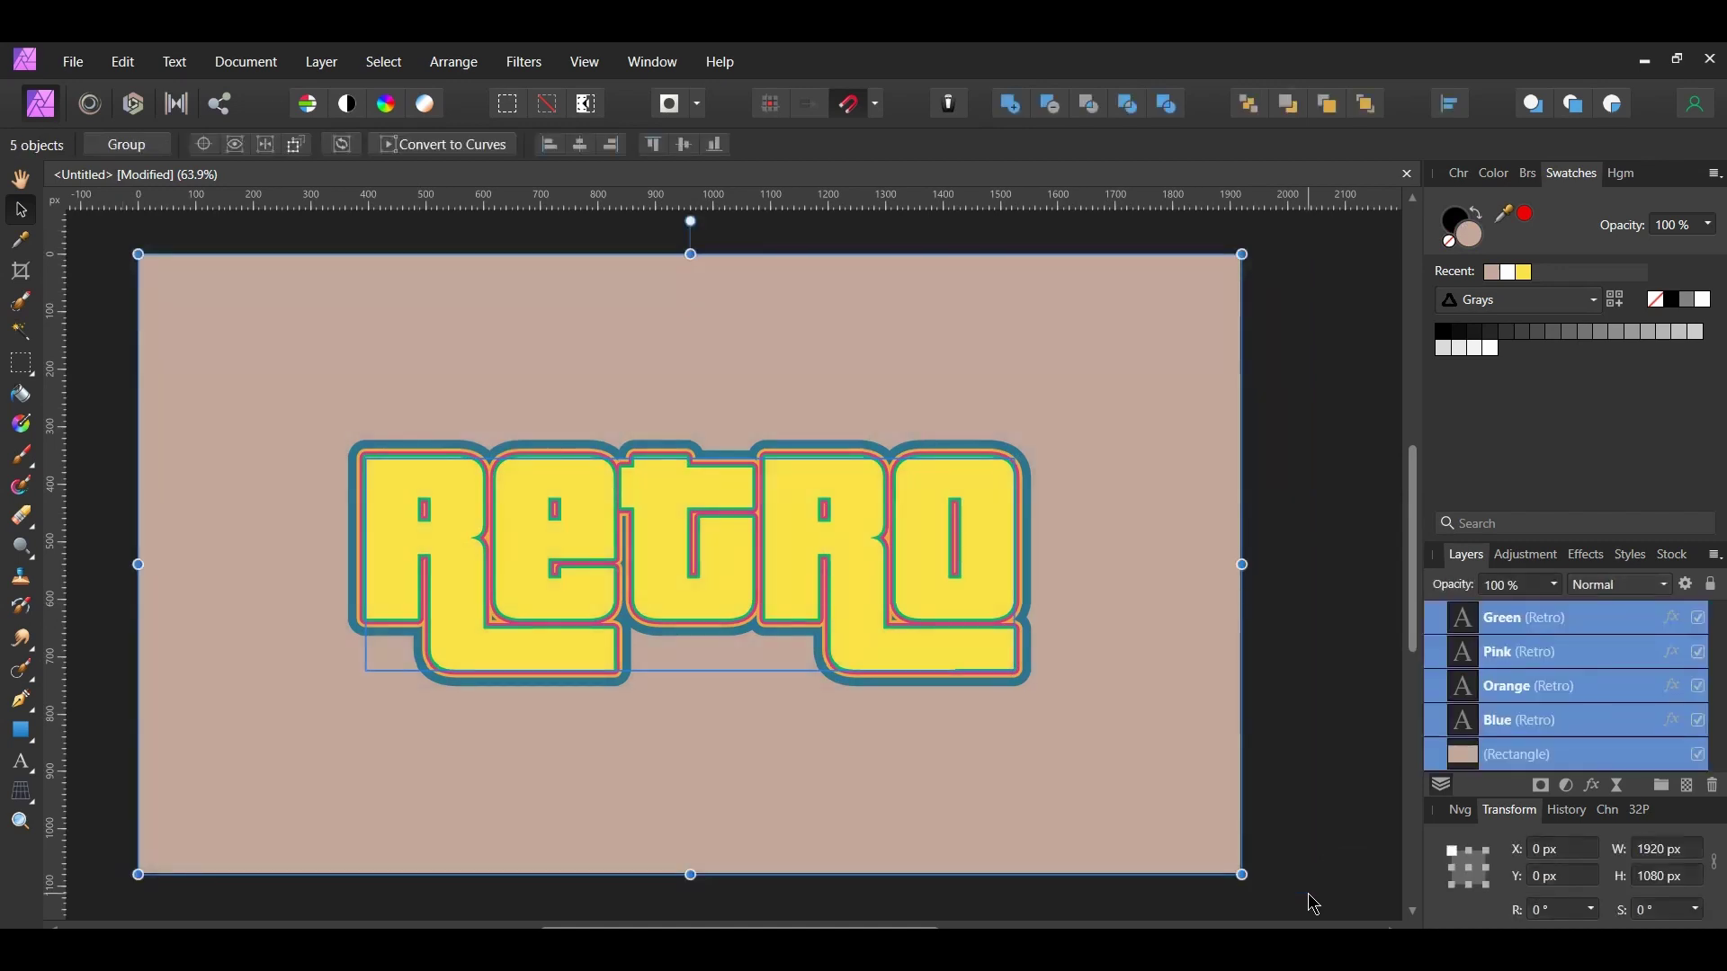
{"action": "right_click", "coordinate": [1567, 677]}
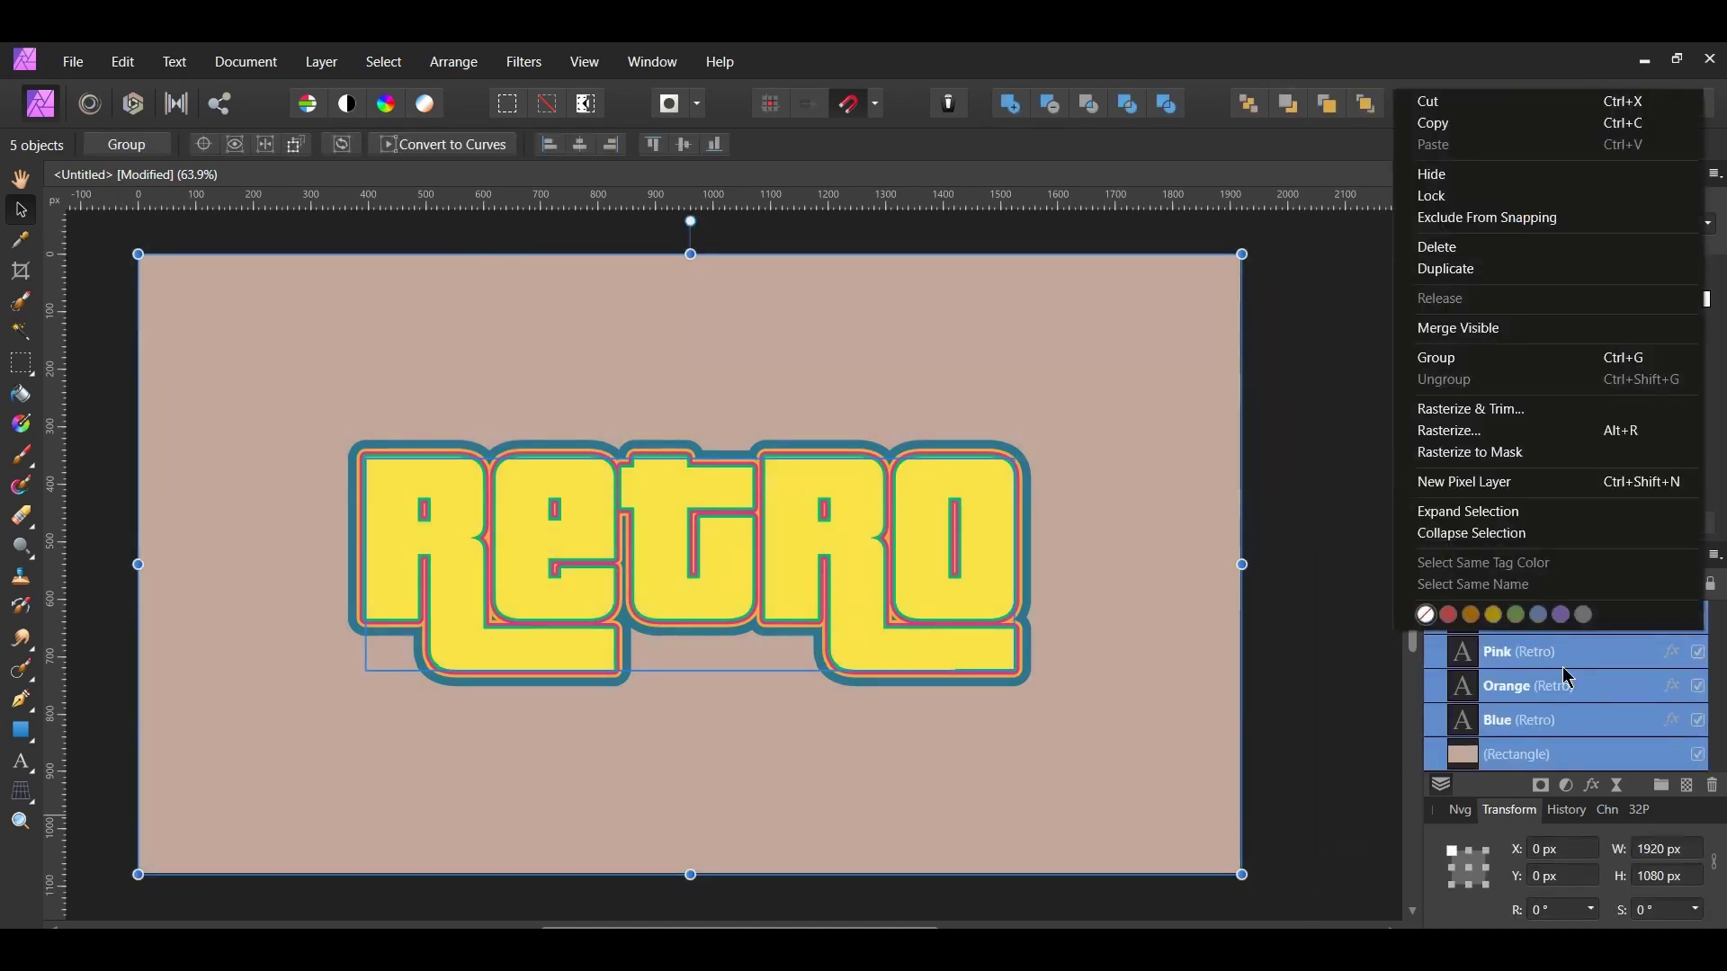
{"action": "key", "text": "ctrl+shift+n"}
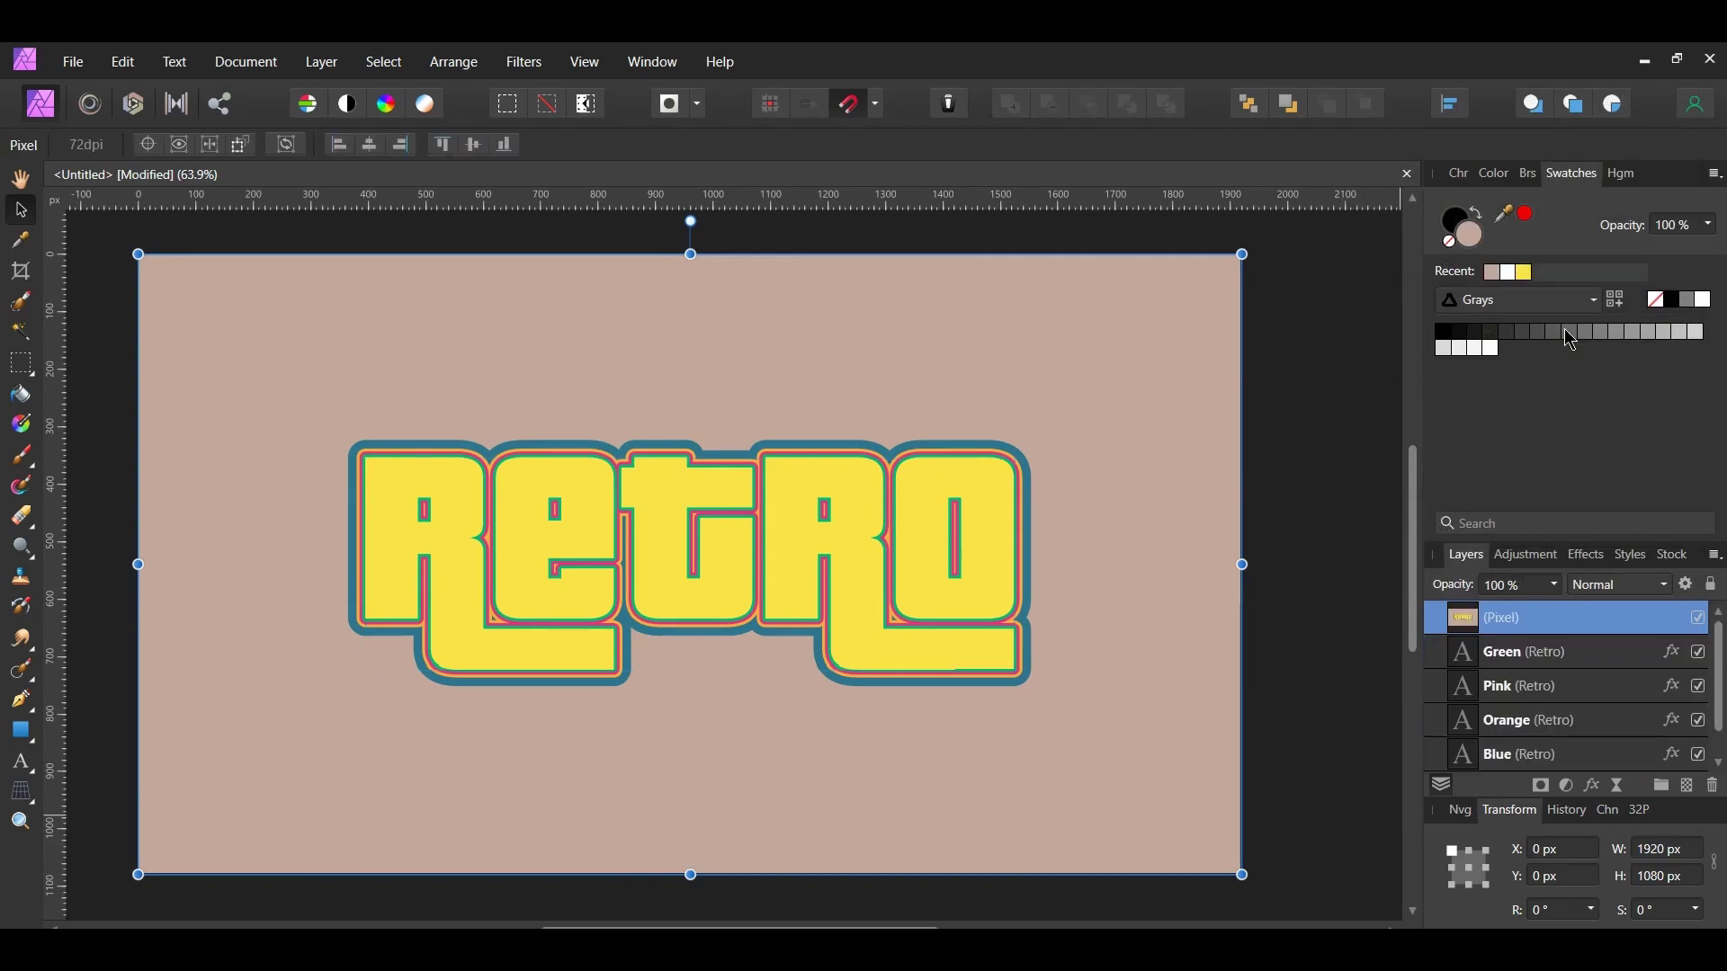
{"action": "key", "text": "ctrl+z"}
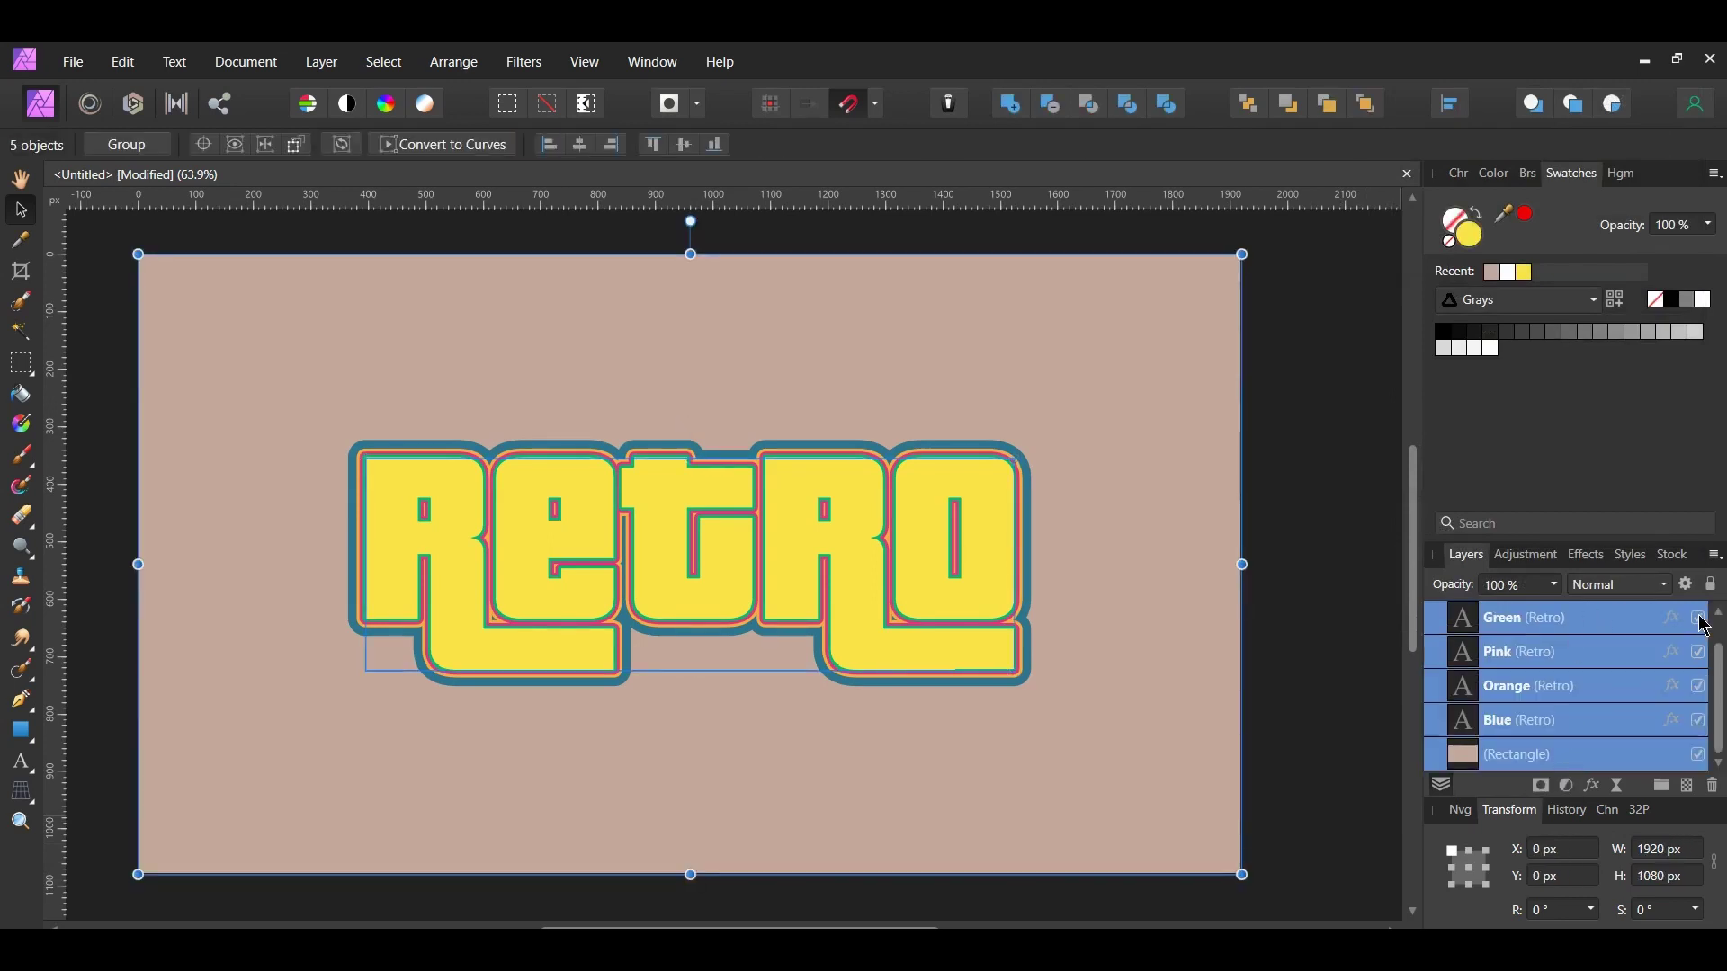
{"action": "key", "text": "ctrl+shift+z"}
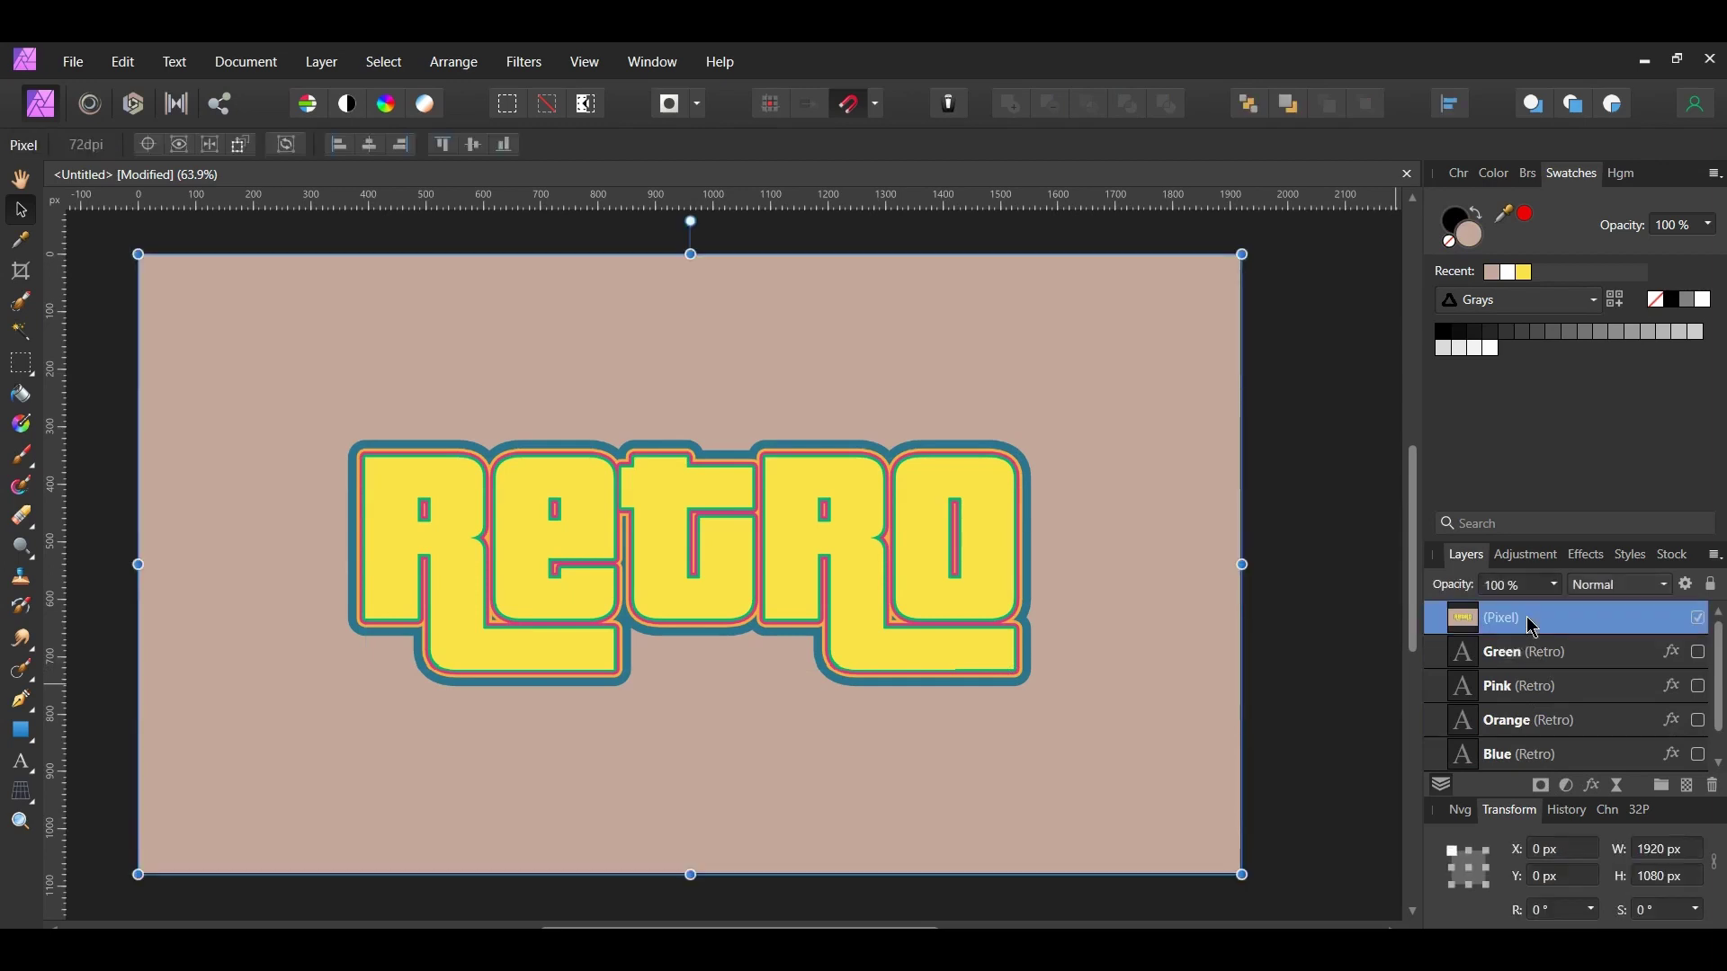
Apply Add Noise at 30% Gaussian, Monochromatic to the merged artwork layer
{"action": "left_click", "coordinate": [525, 61]}
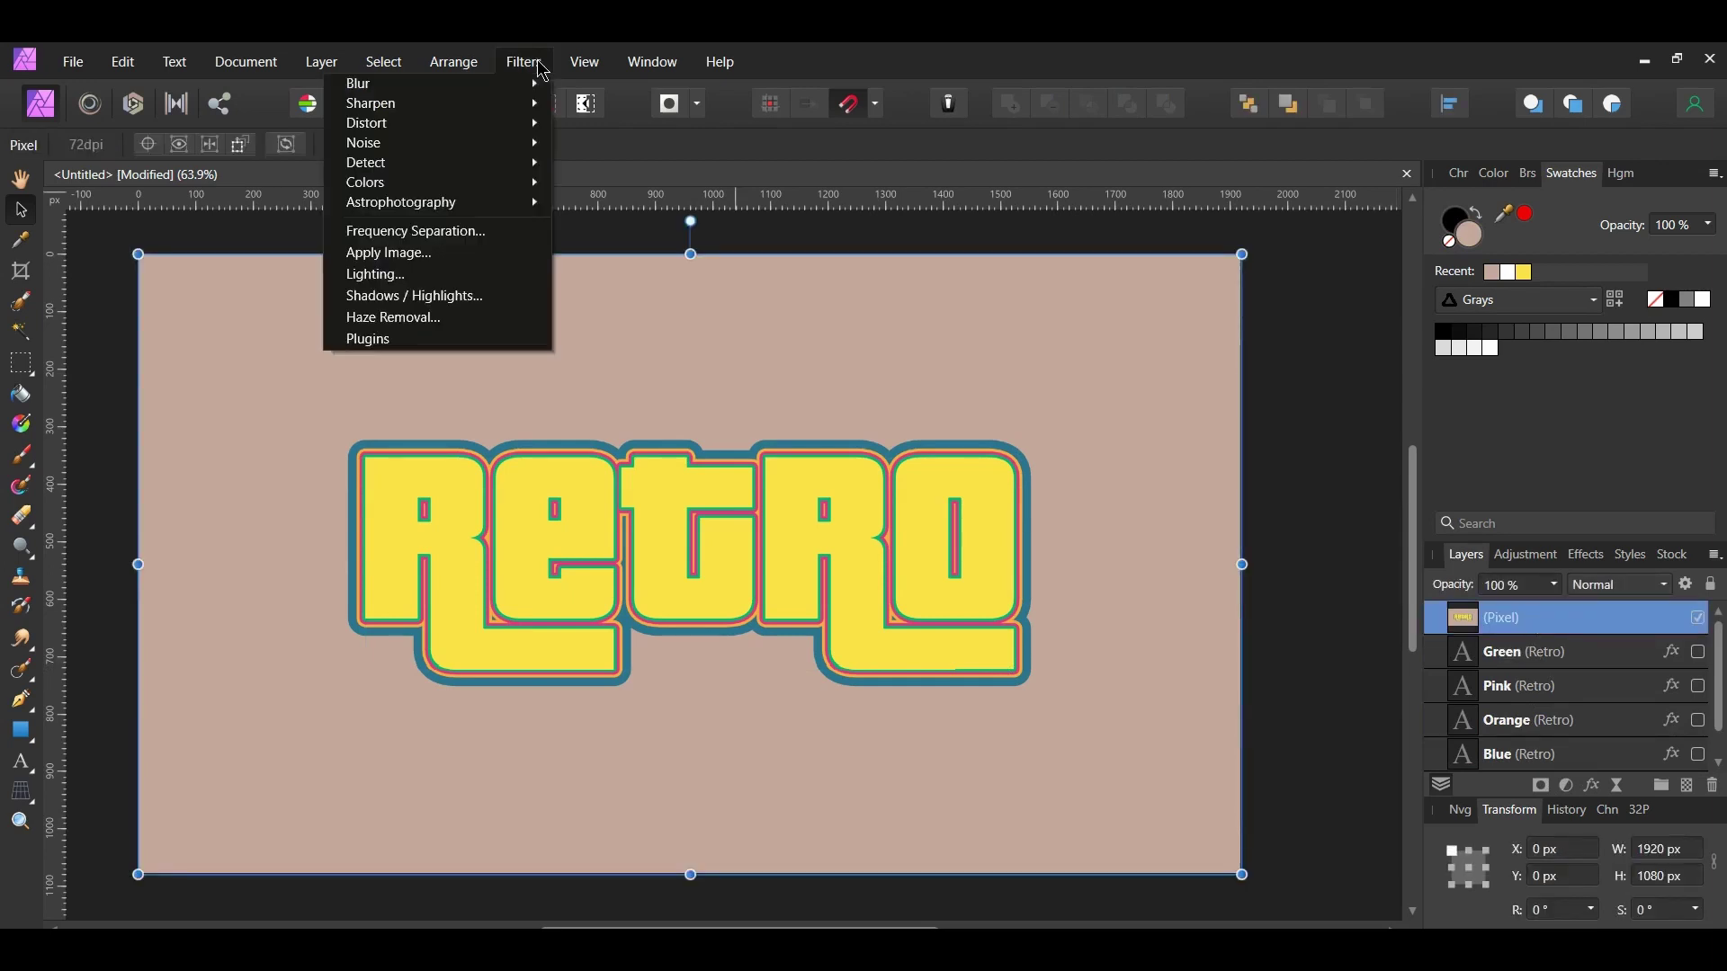
{"action": "mouse_move", "coordinate": [502, 144]}
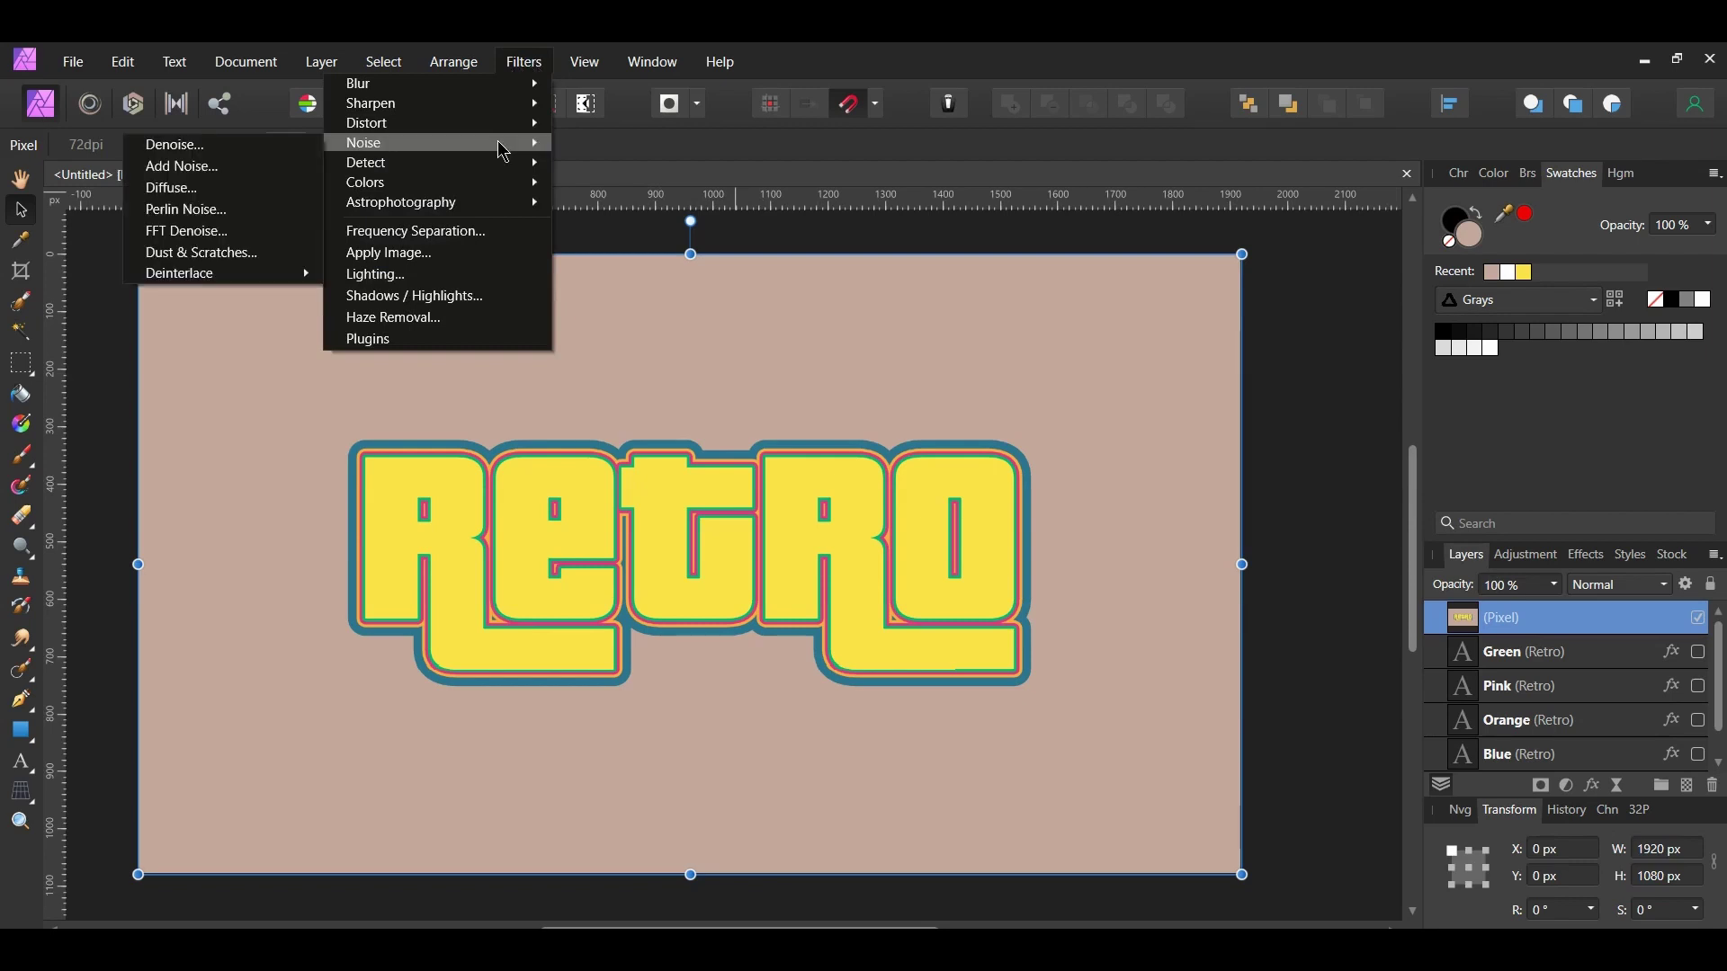
{"action": "left_click", "coordinate": [247, 167]}
{"action": "scroll", "coordinate": [1325, 788], "scroll_direction": "down", "scroll_amount": 4}
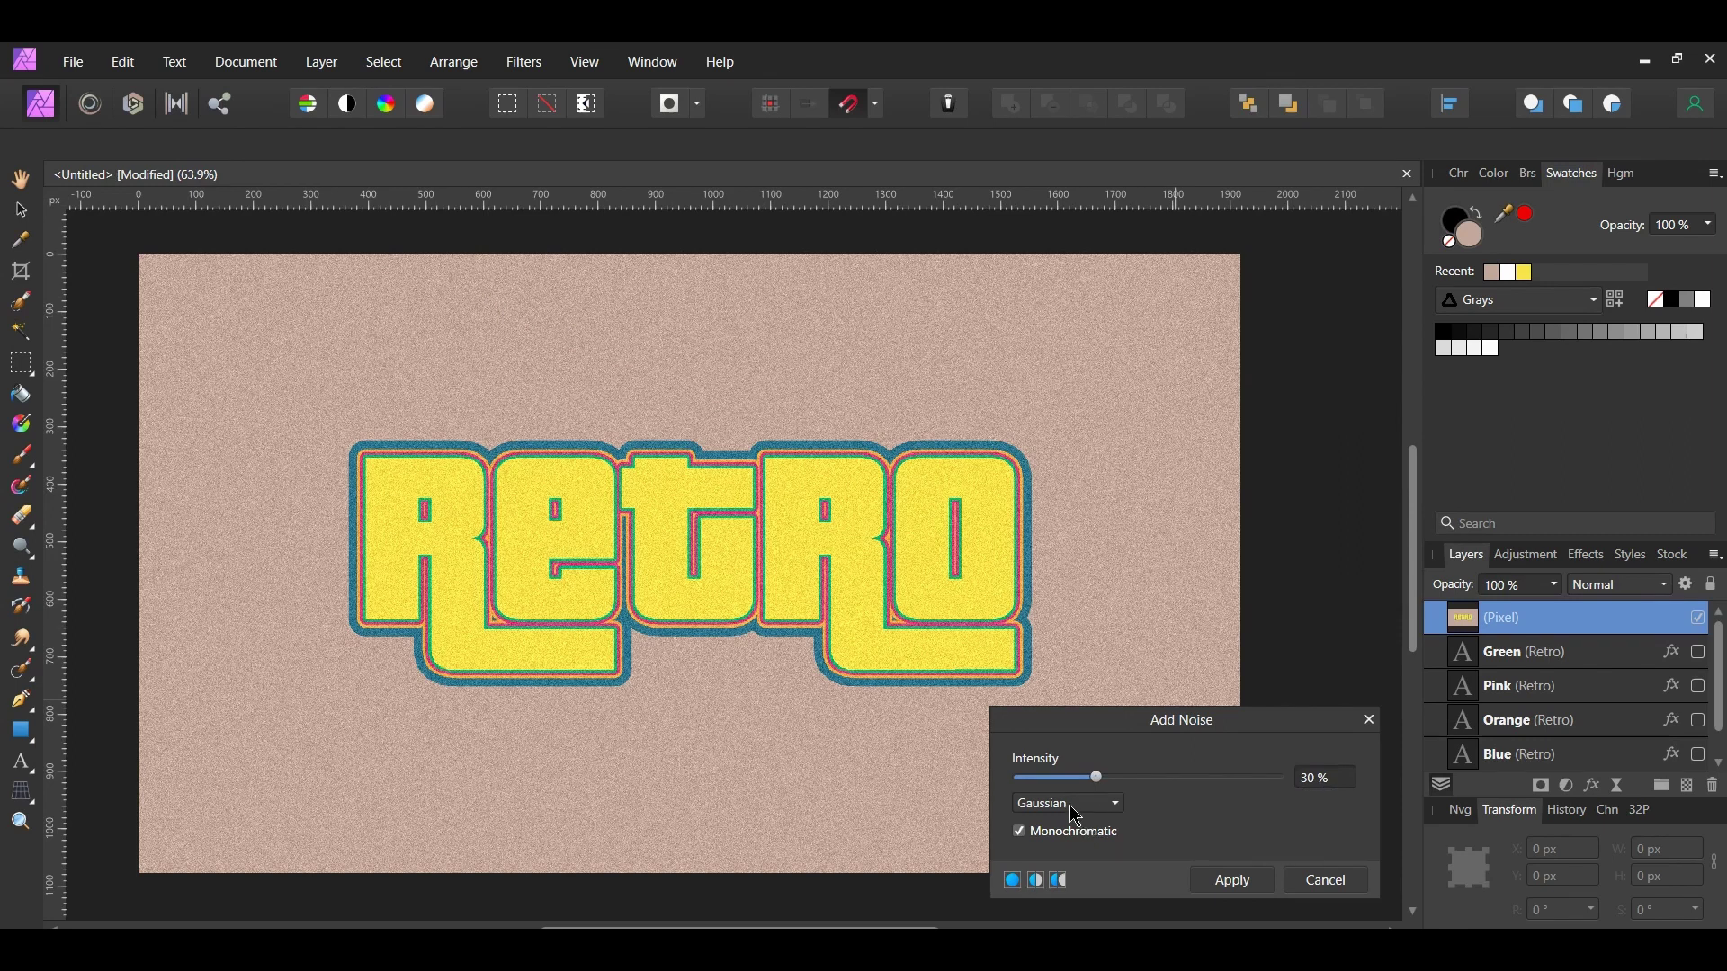
{"action": "left_click", "coordinate": [1233, 882]}
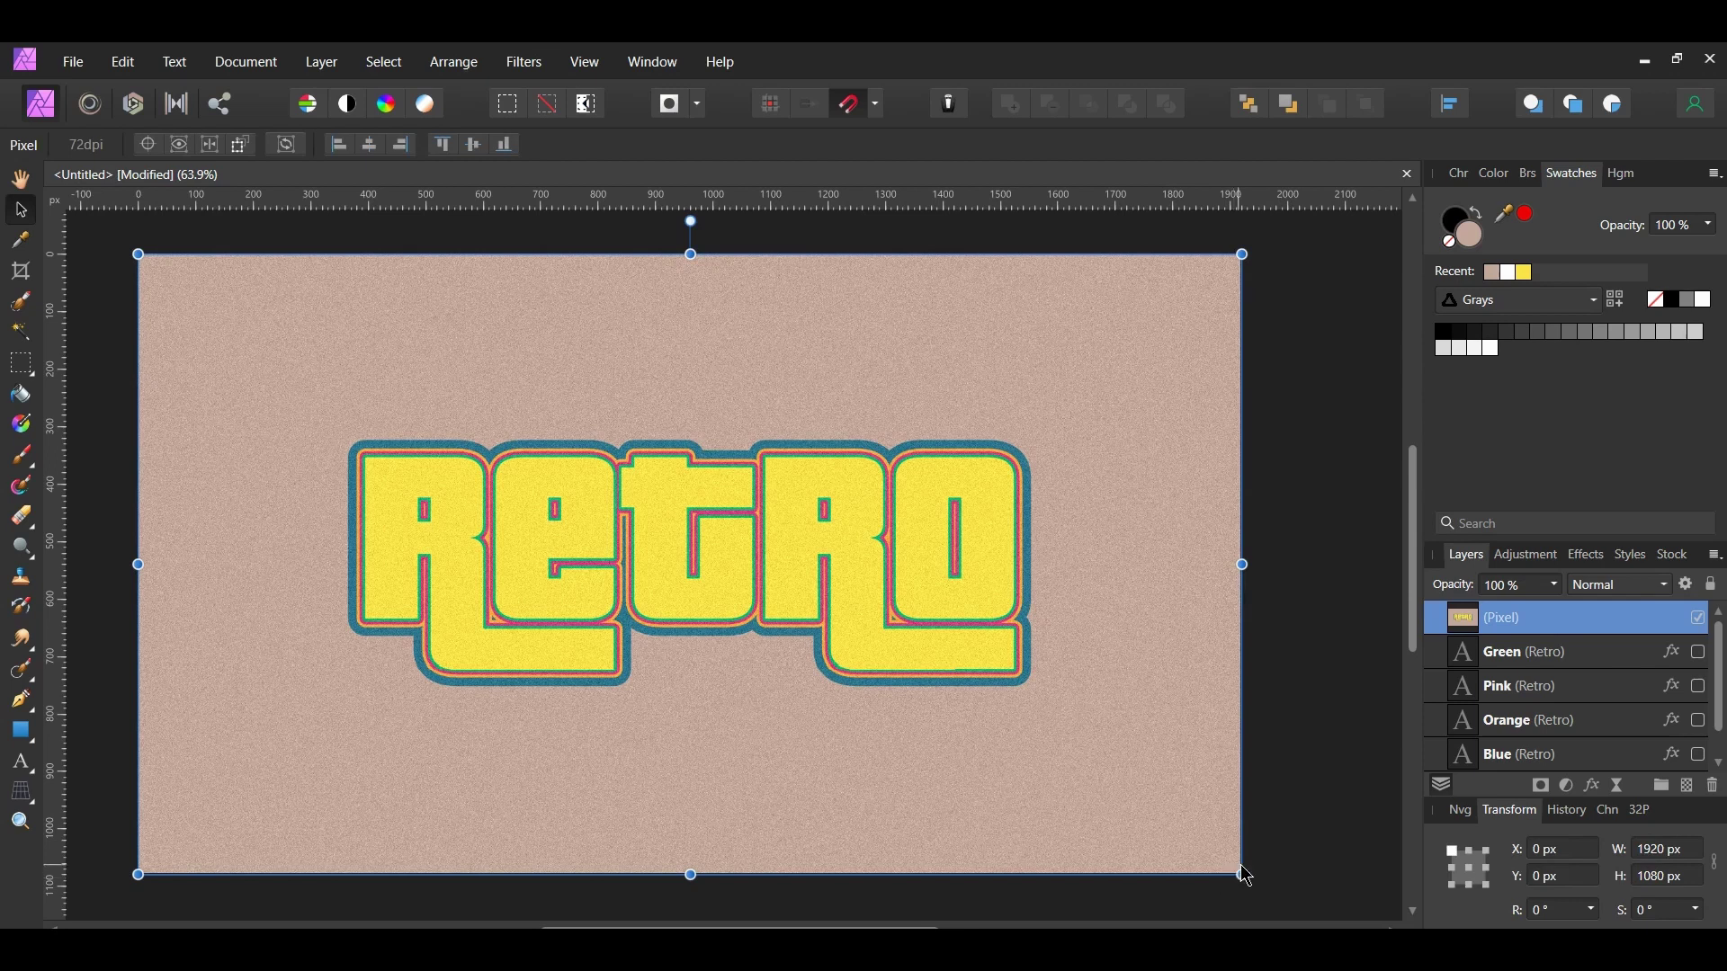
Bring the paper texture image from the Open dialog onto the canvas
{"action": "left_click", "coordinate": [73, 61]}
{"action": "left_click", "coordinate": [54, 301]}
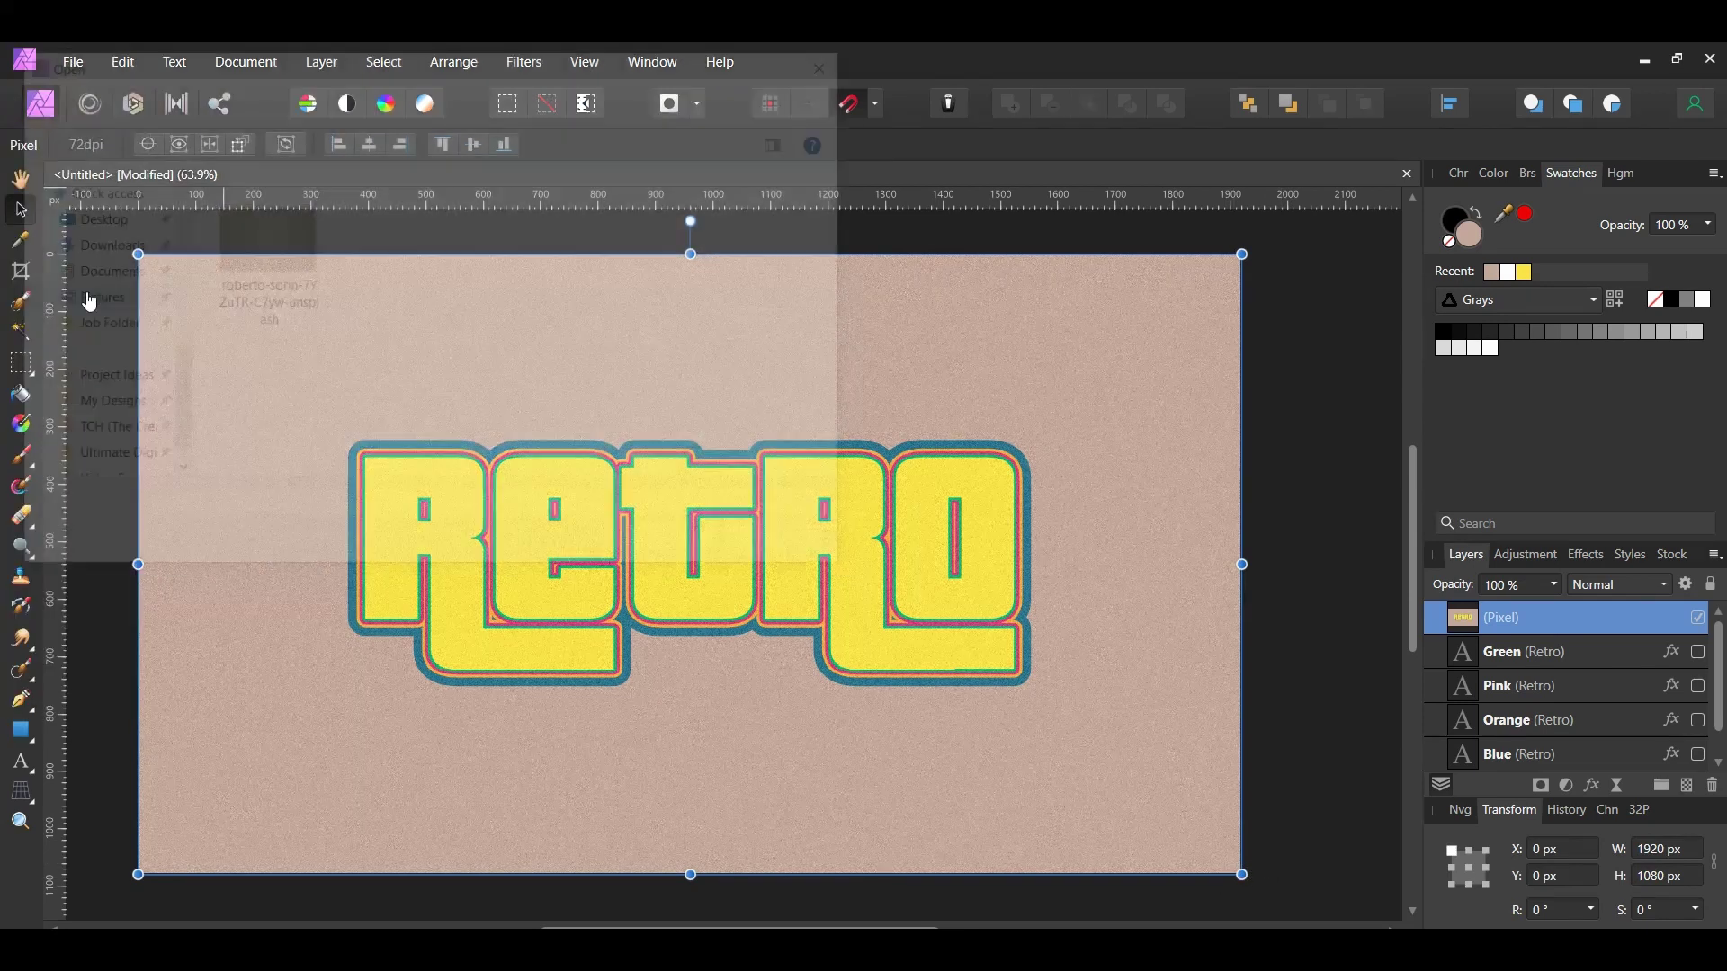
{"action": "left_click_drag", "start_coordinate": [263, 239], "coordinate": [693, 741]}
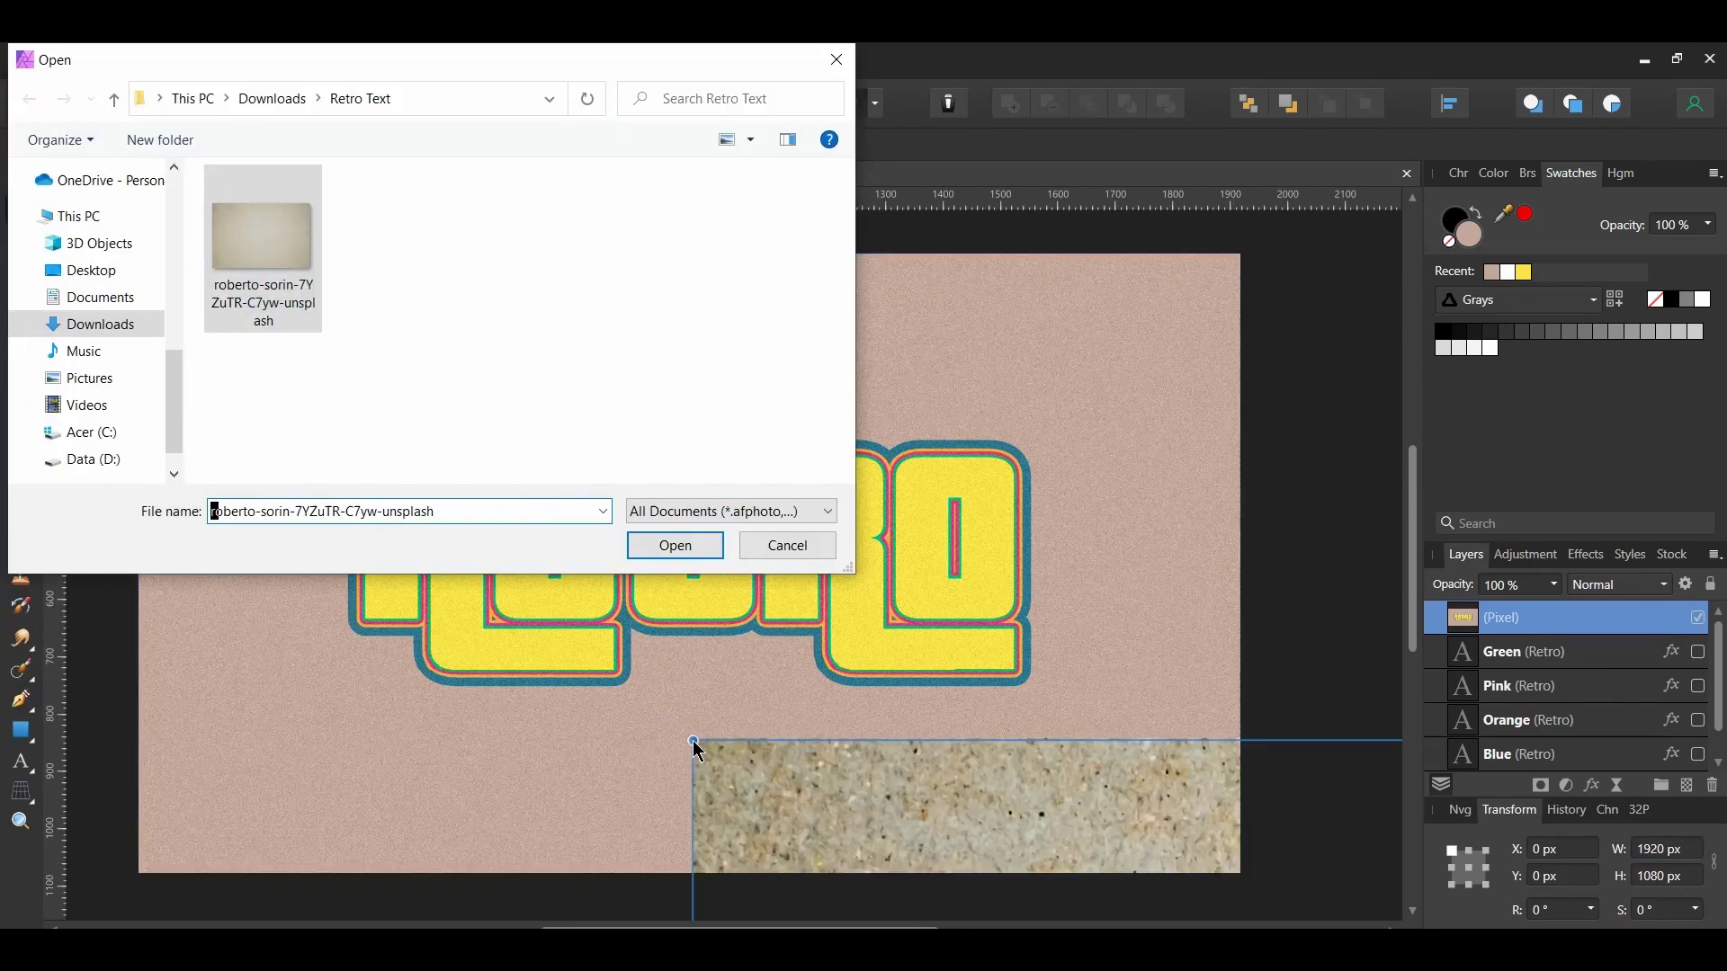
{"action": "left_click", "coordinate": [754, 556]}
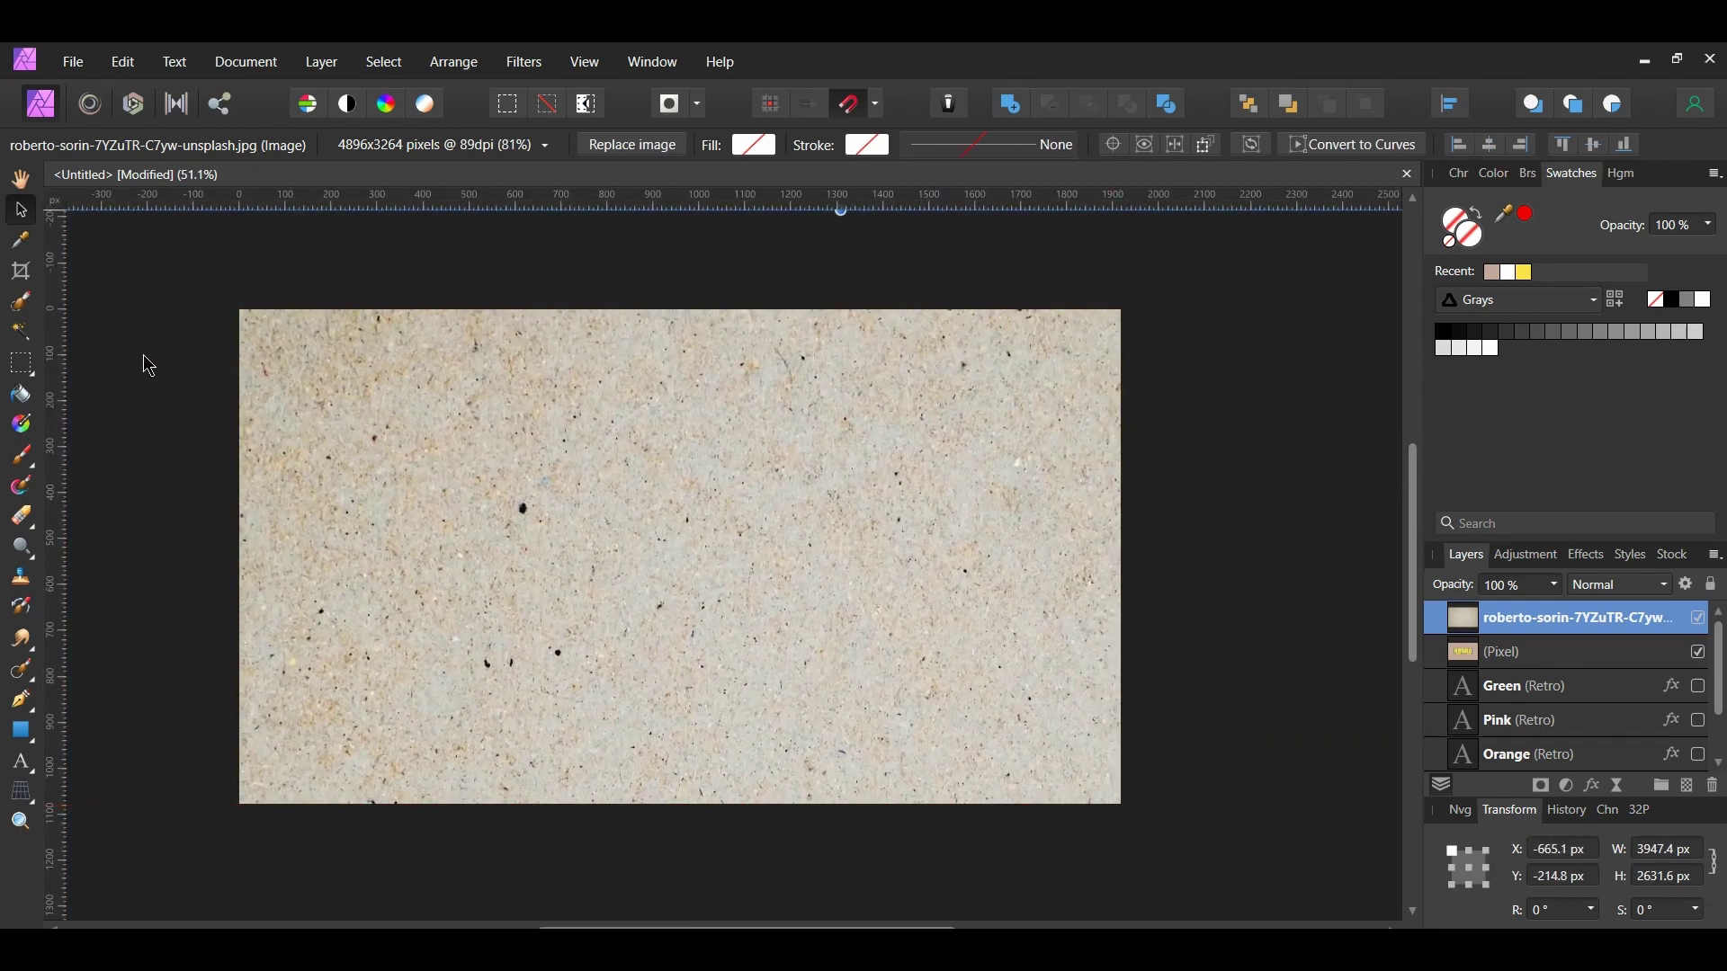
Shift the paper texture over the canvas and add 50% noise to it
{"action": "left_click_drag", "start_coordinate": [879, 604], "coordinate": [772, 591]}
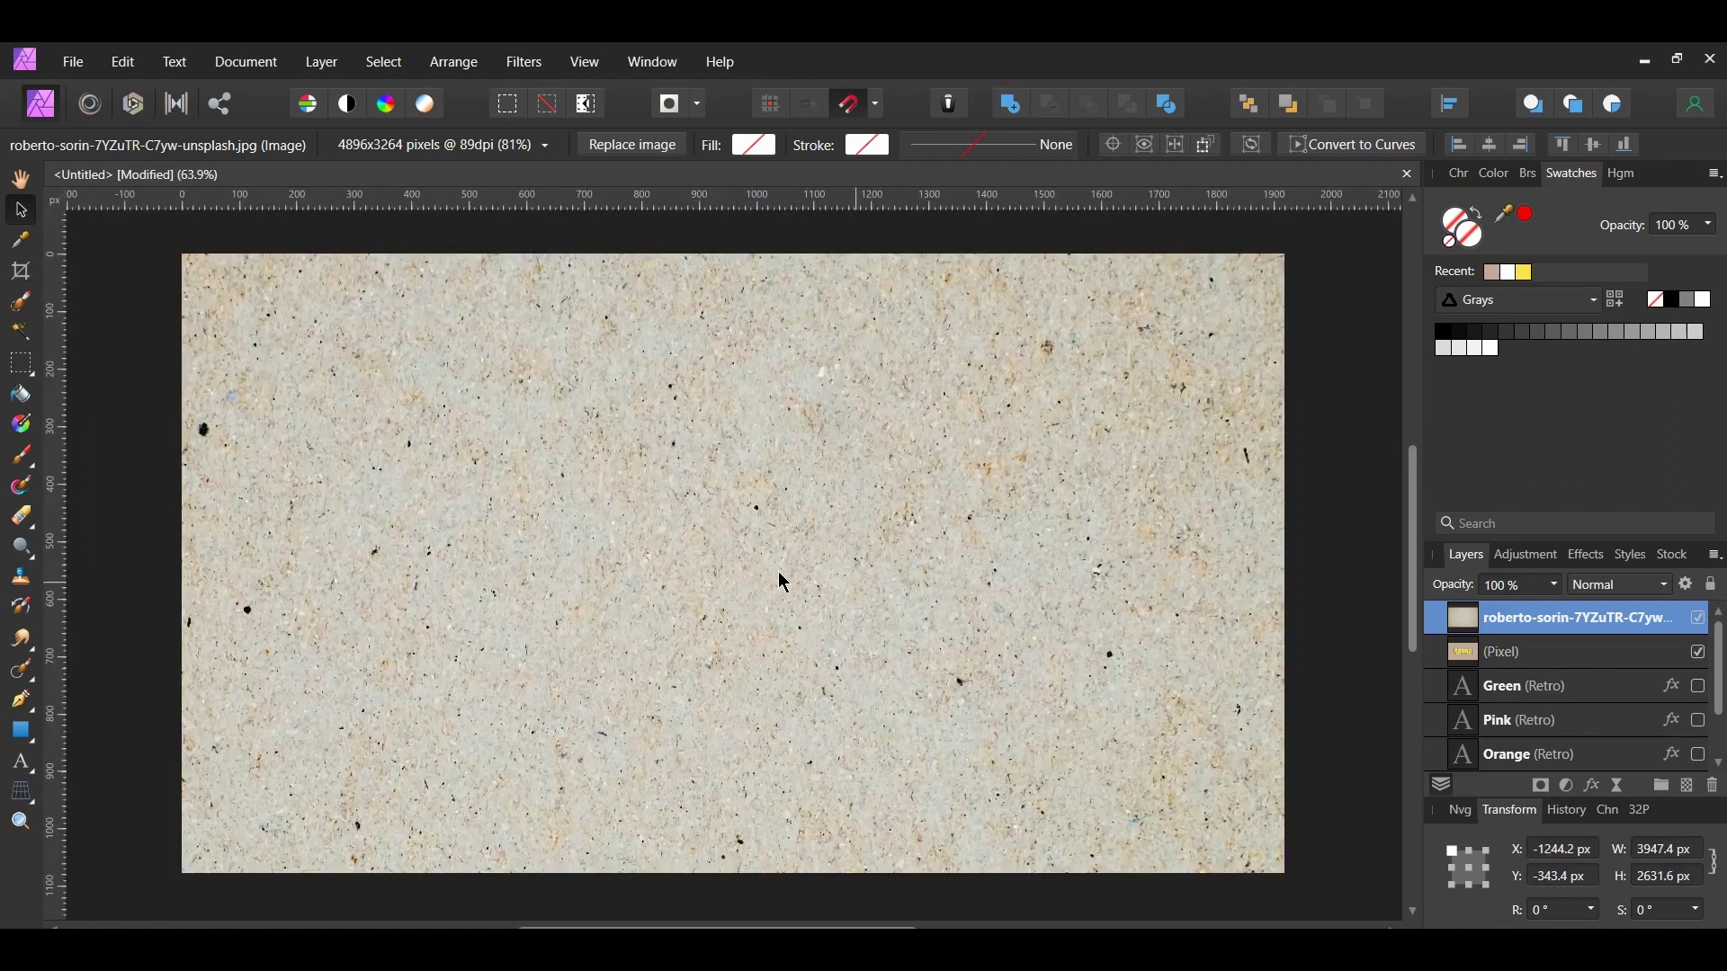
{"action": "left_click", "coordinate": [524, 63]}
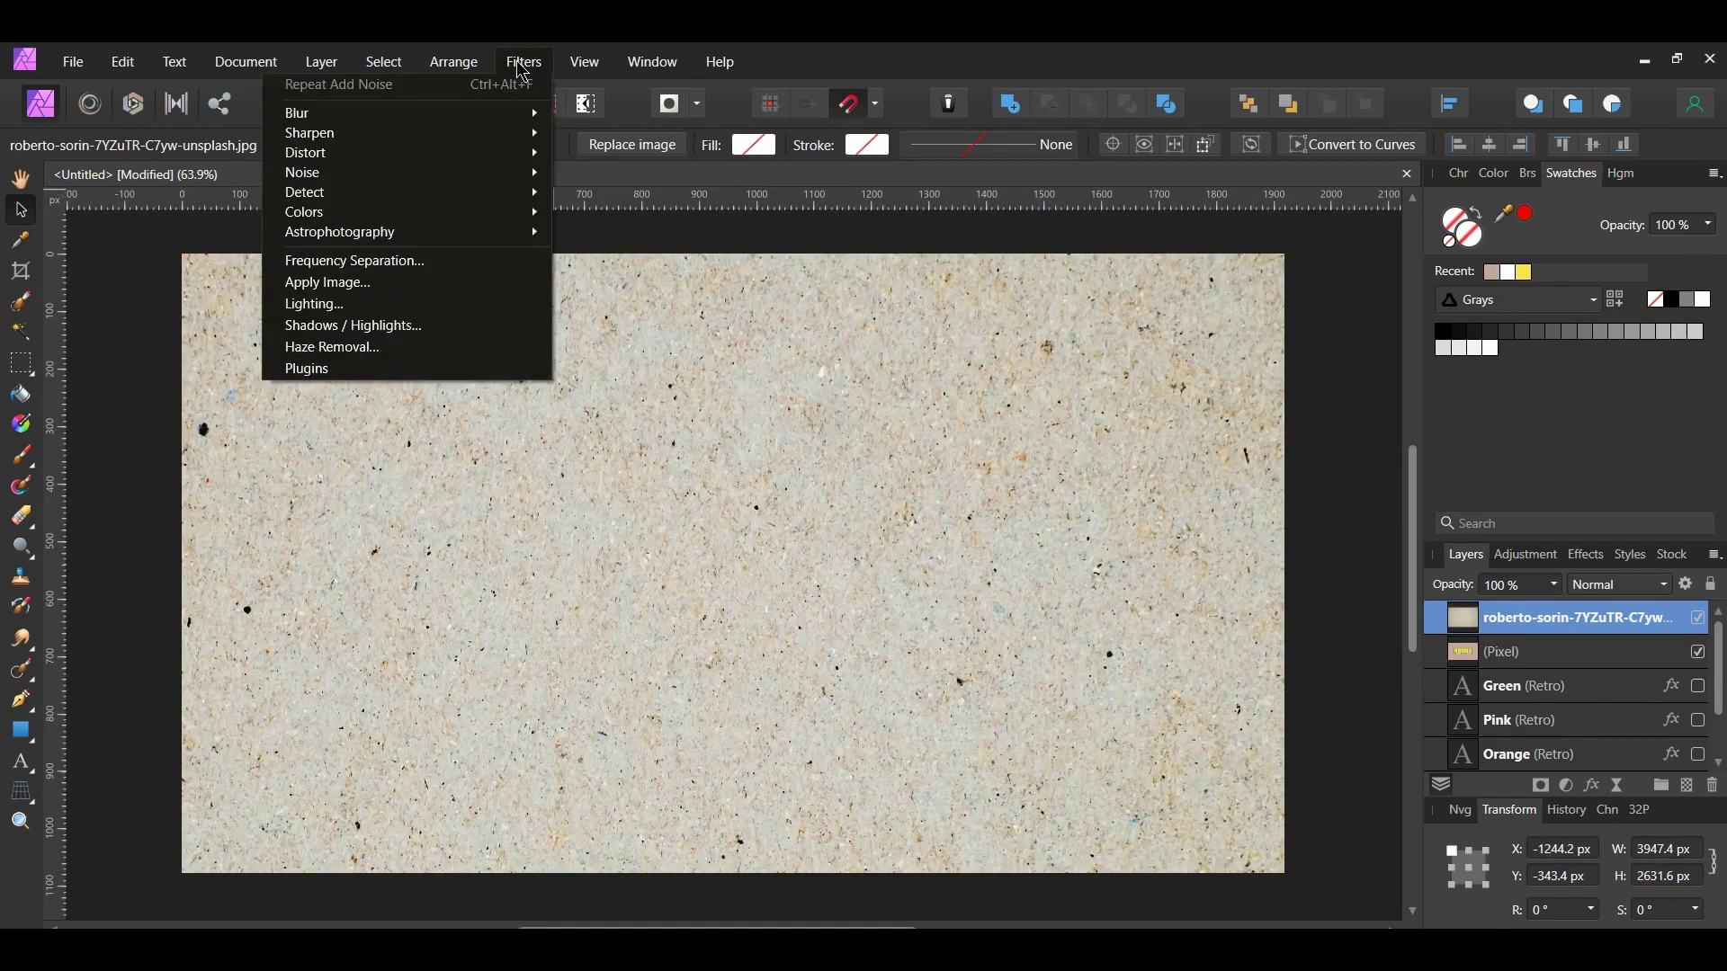
{"action": "mouse_move", "coordinate": [455, 175]}
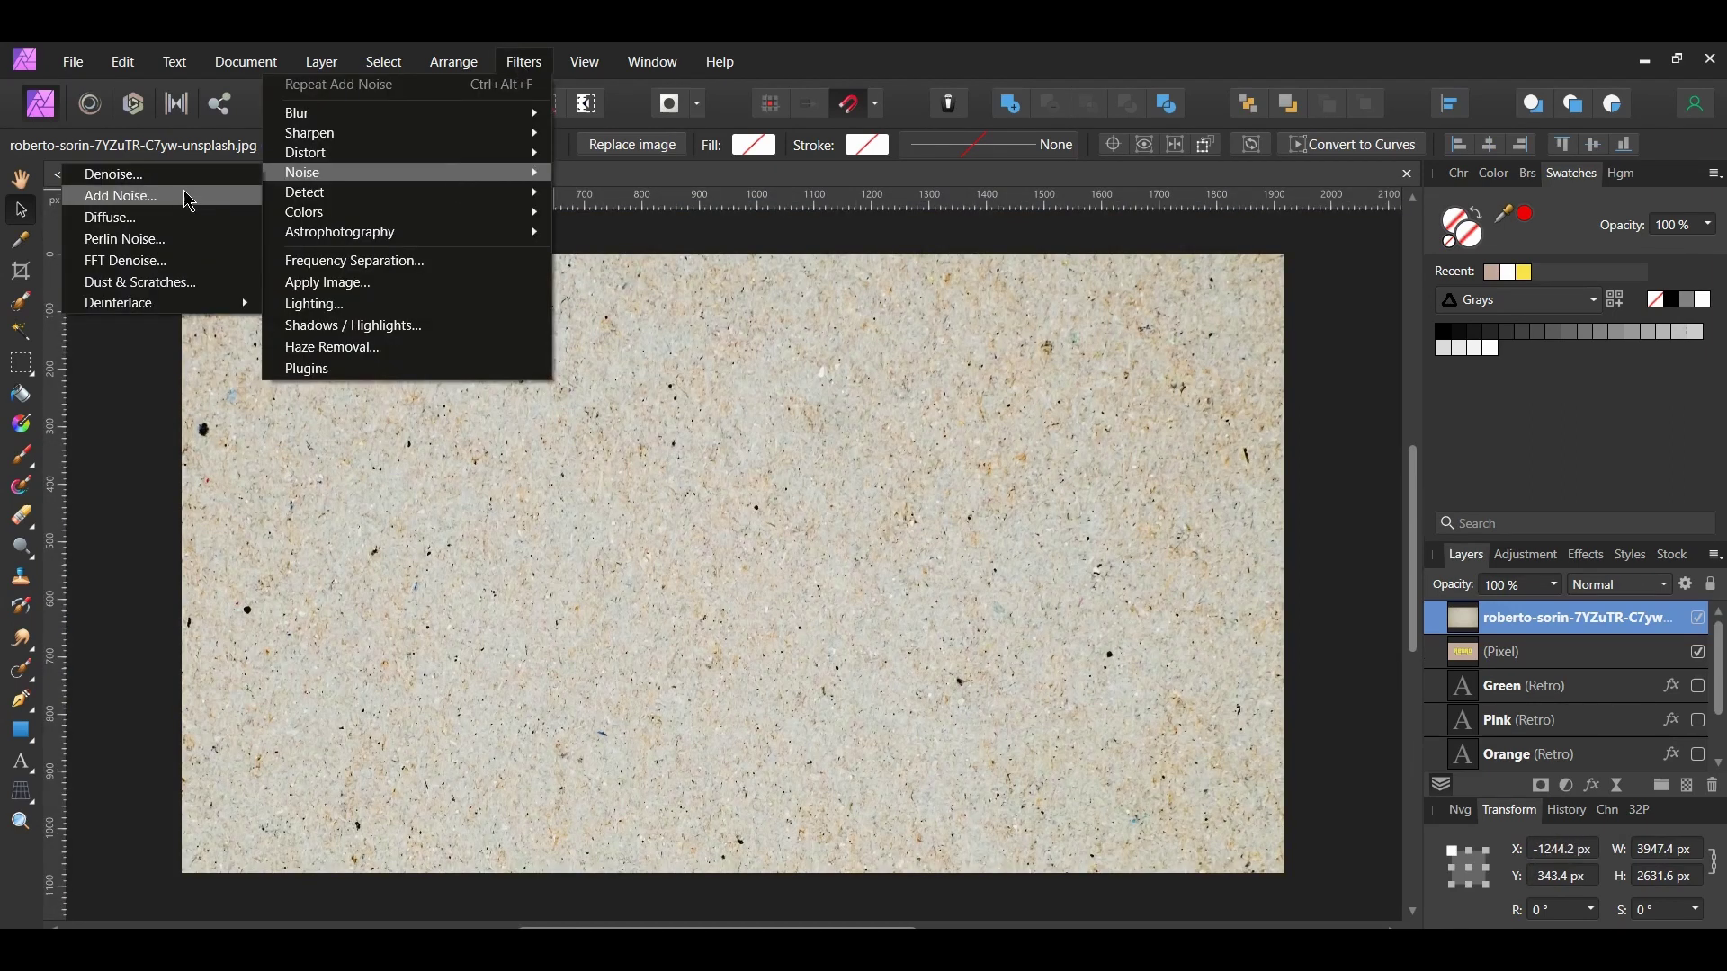
{"action": "left_click", "coordinate": [178, 192]}
{"action": "left_click", "coordinate": [1325, 777]}
{"action": "type", "text": "50"}
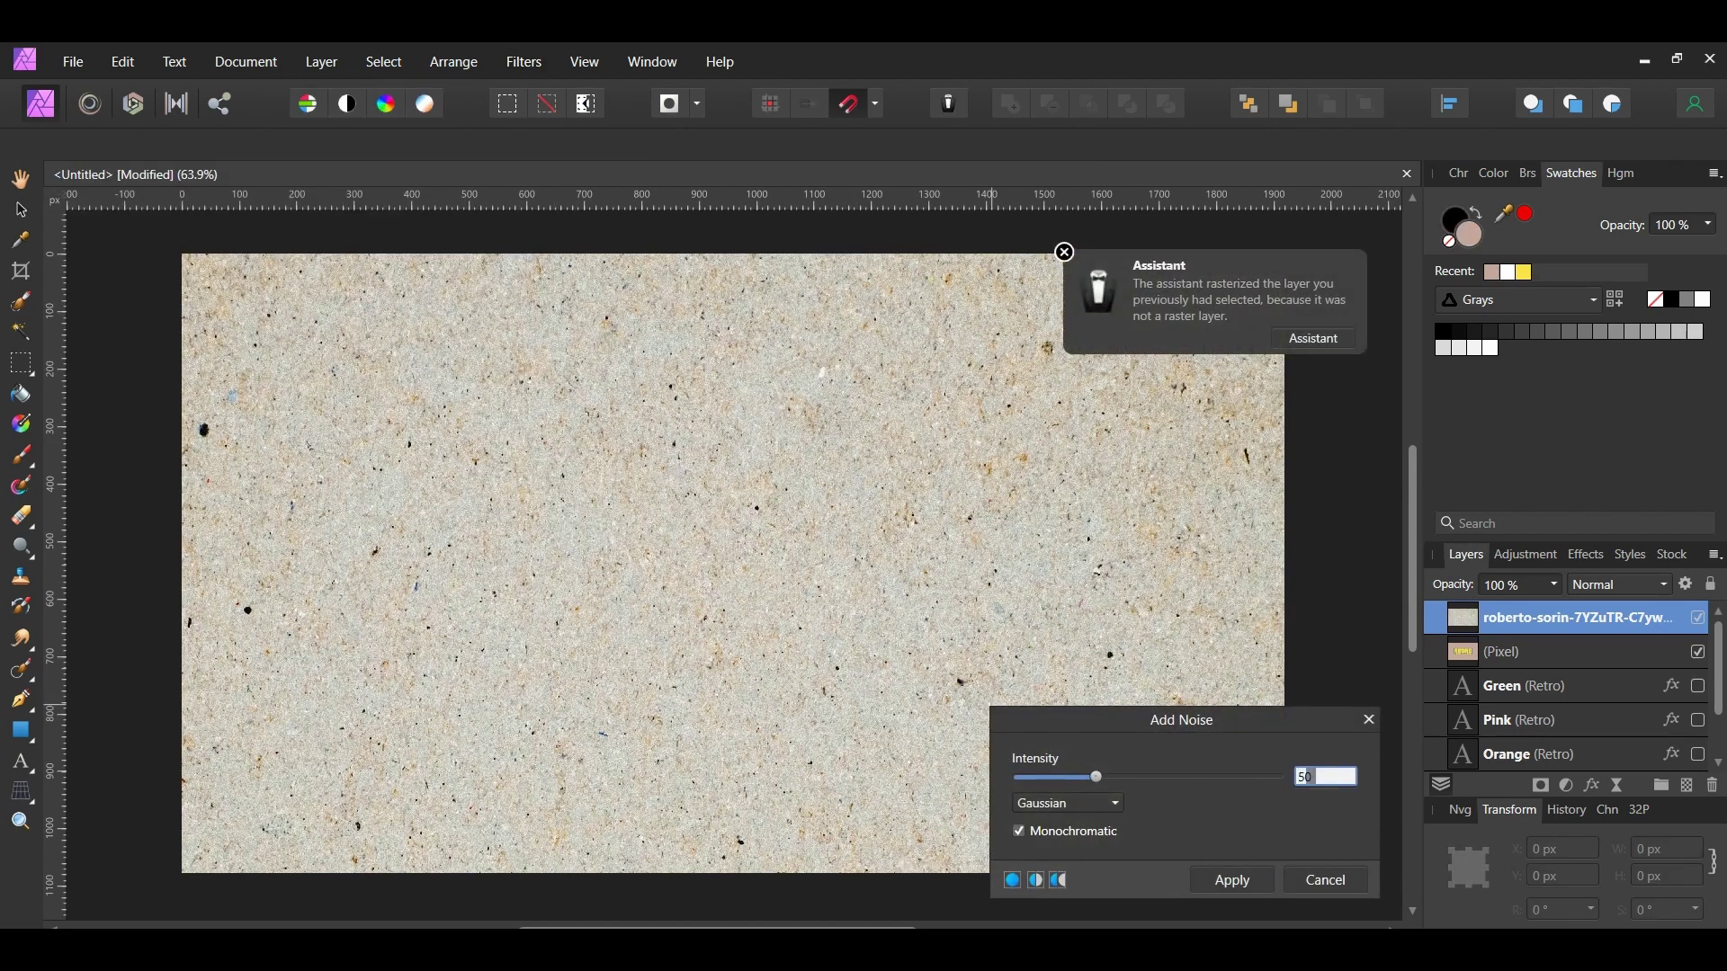
{"action": "key", "text": "Return"}
{"action": "left_click", "coordinate": [1229, 882]}
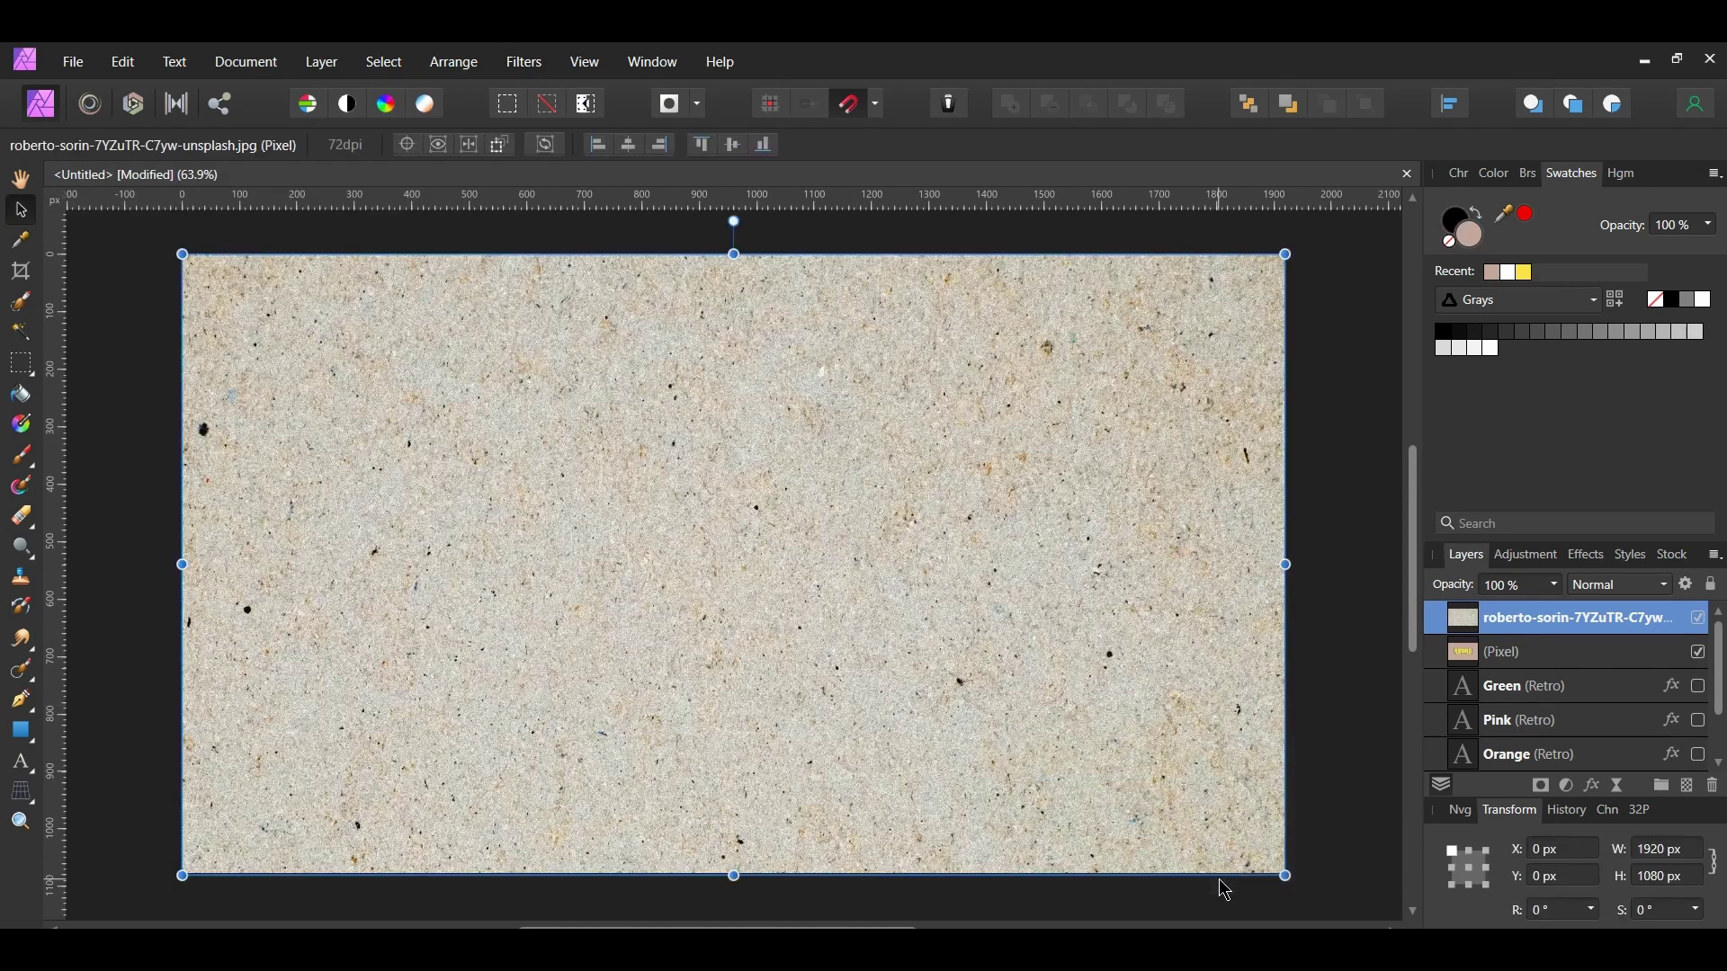
Set the texture layer to Multiply blend mode at 50% opacity
{"action": "left_click", "coordinate": [1666, 589]}
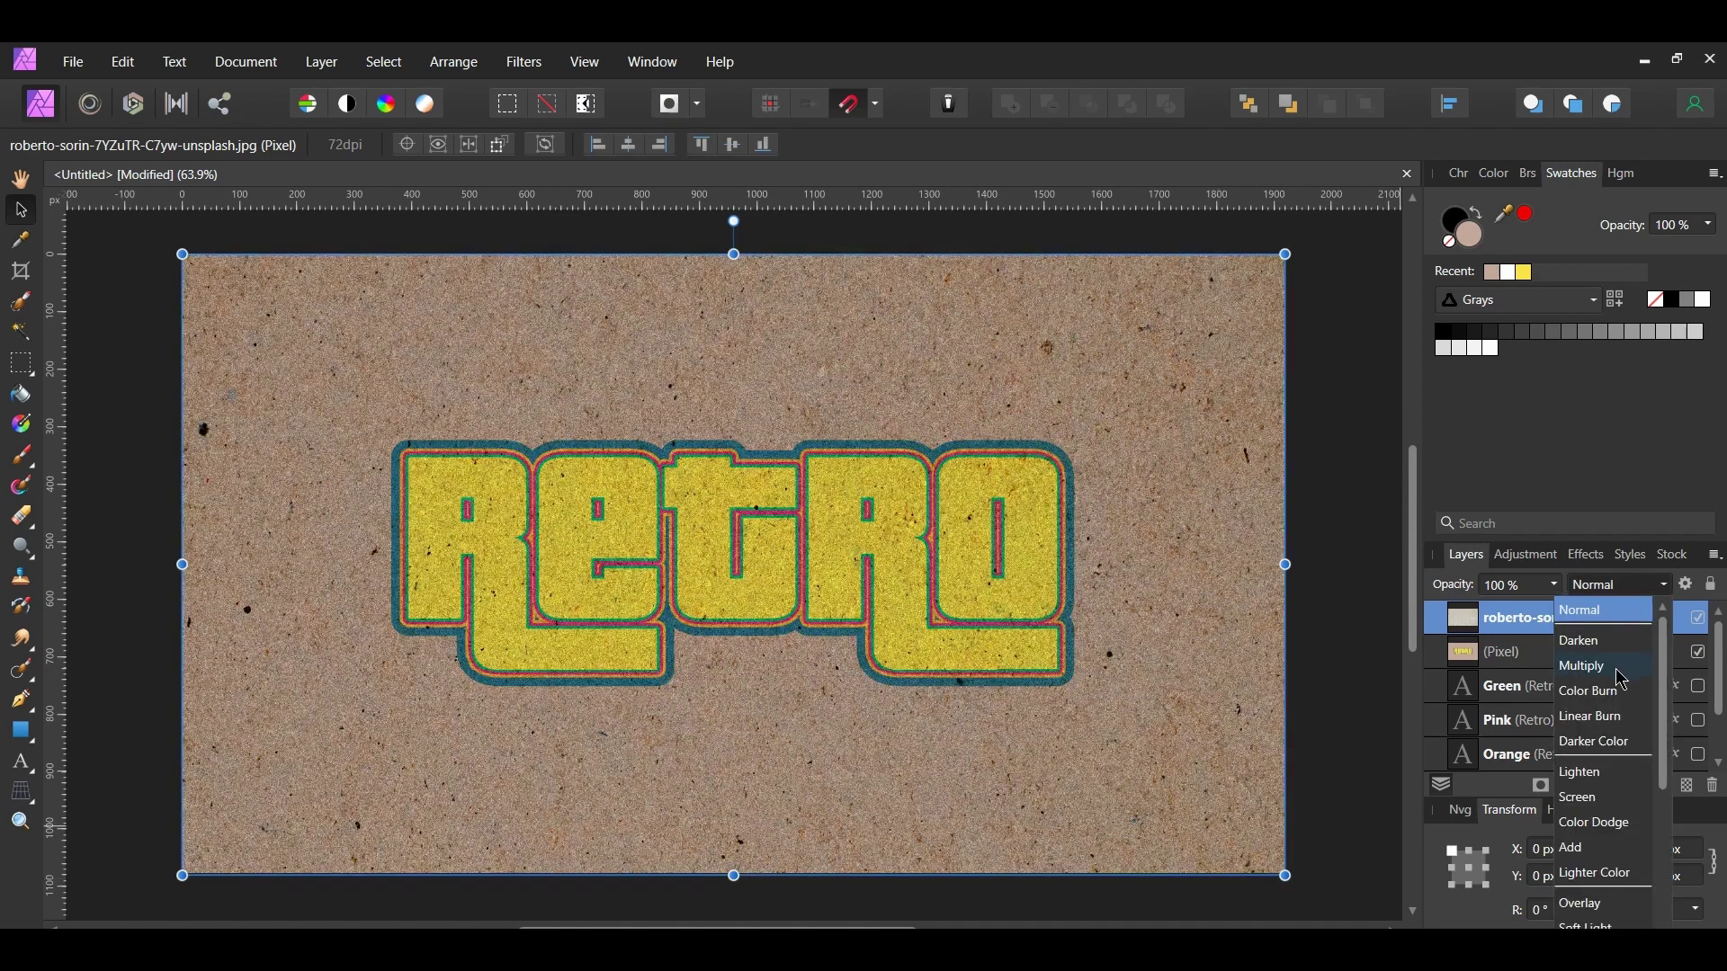
{"action": "left_click", "coordinate": [1619, 669]}
{"action": "left_click", "coordinate": [1554, 586]}
{"action": "left_click_drag", "start_coordinate": [1560, 611], "coordinate": [1486, 619]}
{"action": "left_click", "coordinate": [1400, 668]}
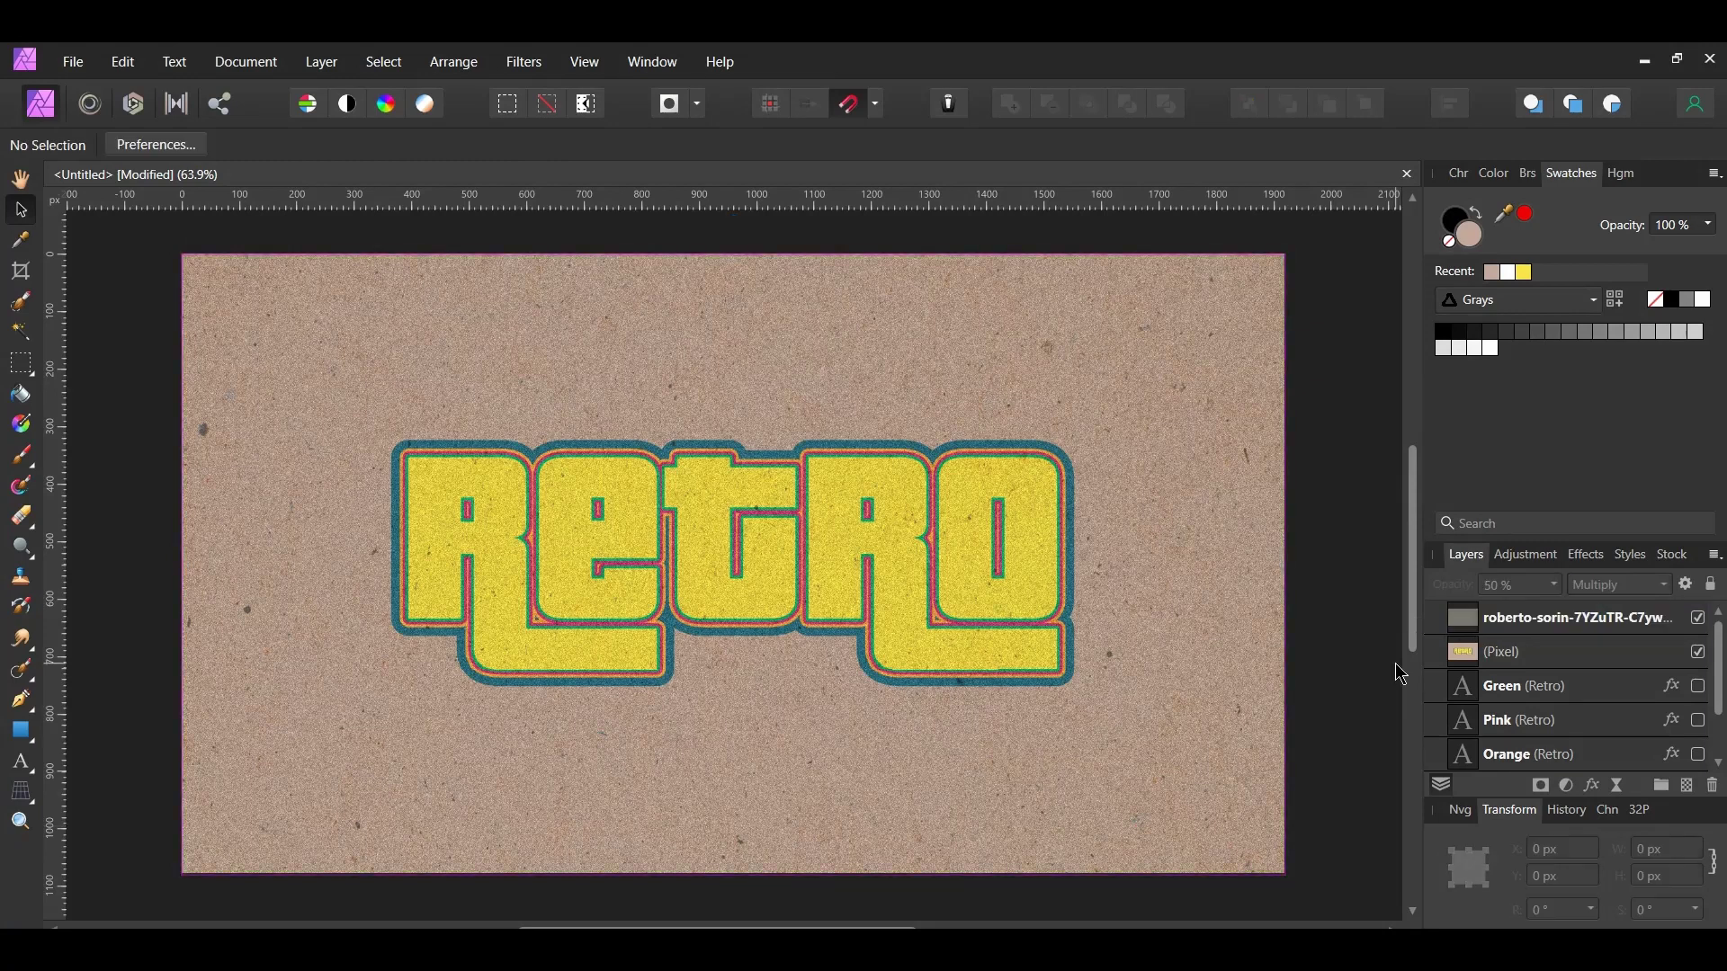